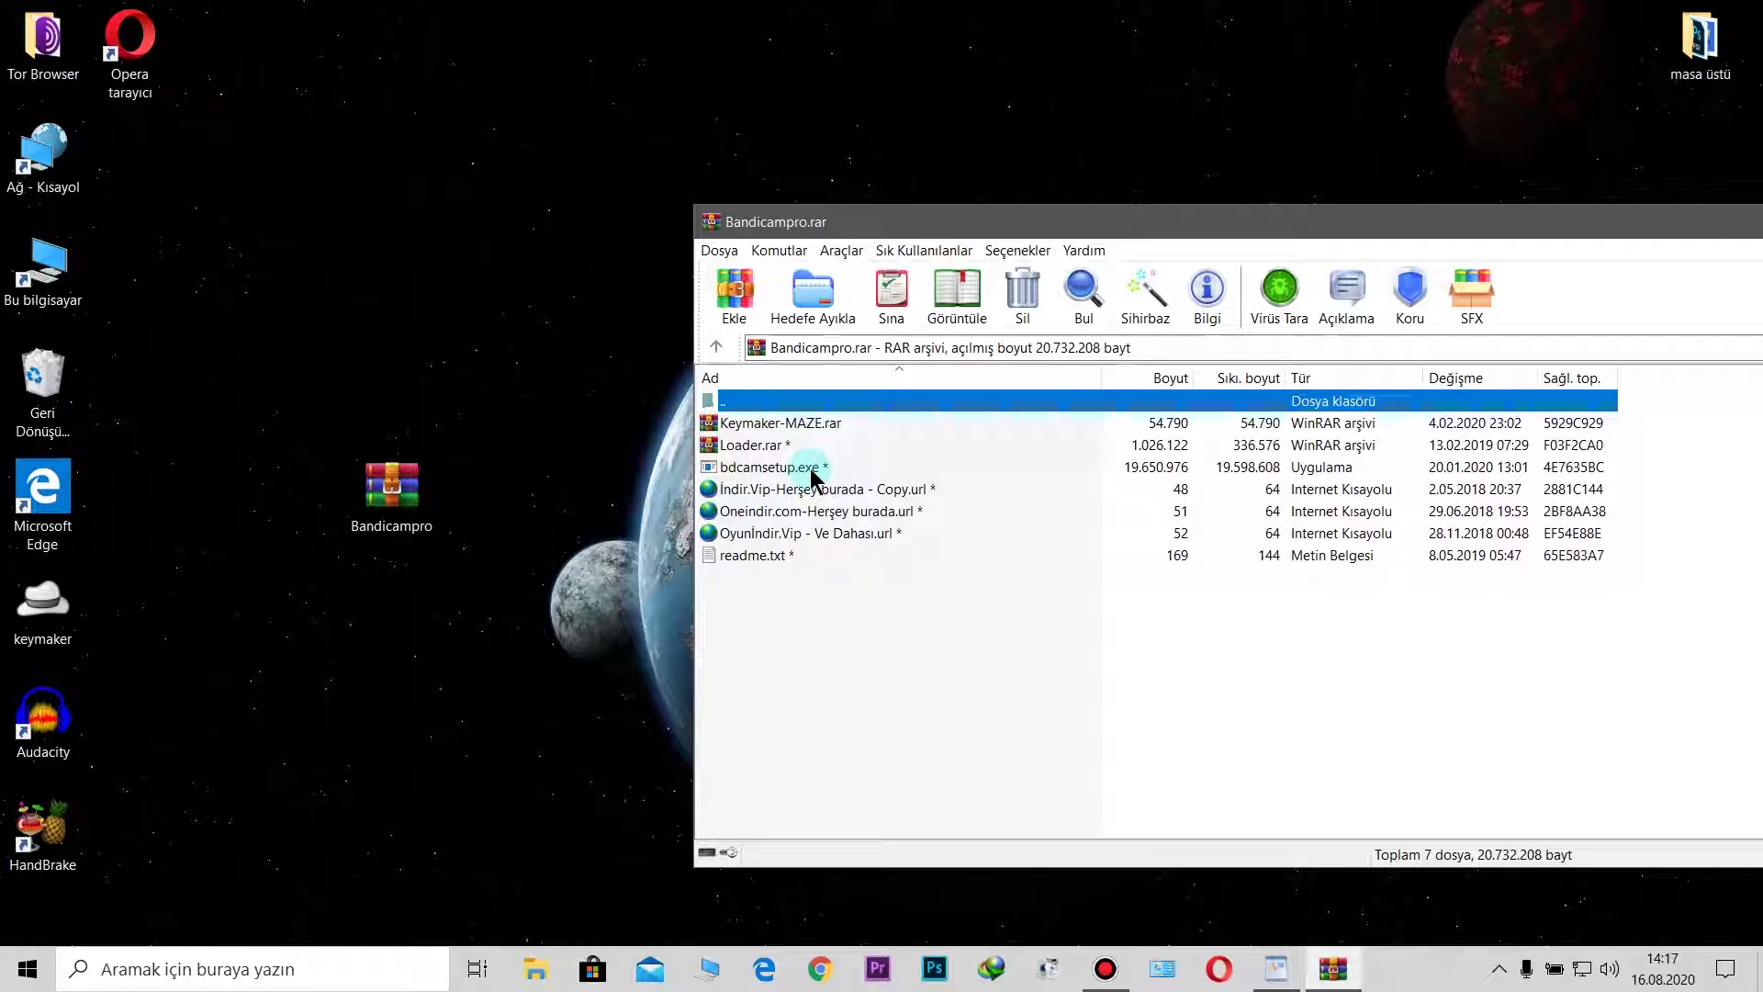
Step: Select bdcamsetup.exe in the open Bandicampro.rar archive
click(812, 473)
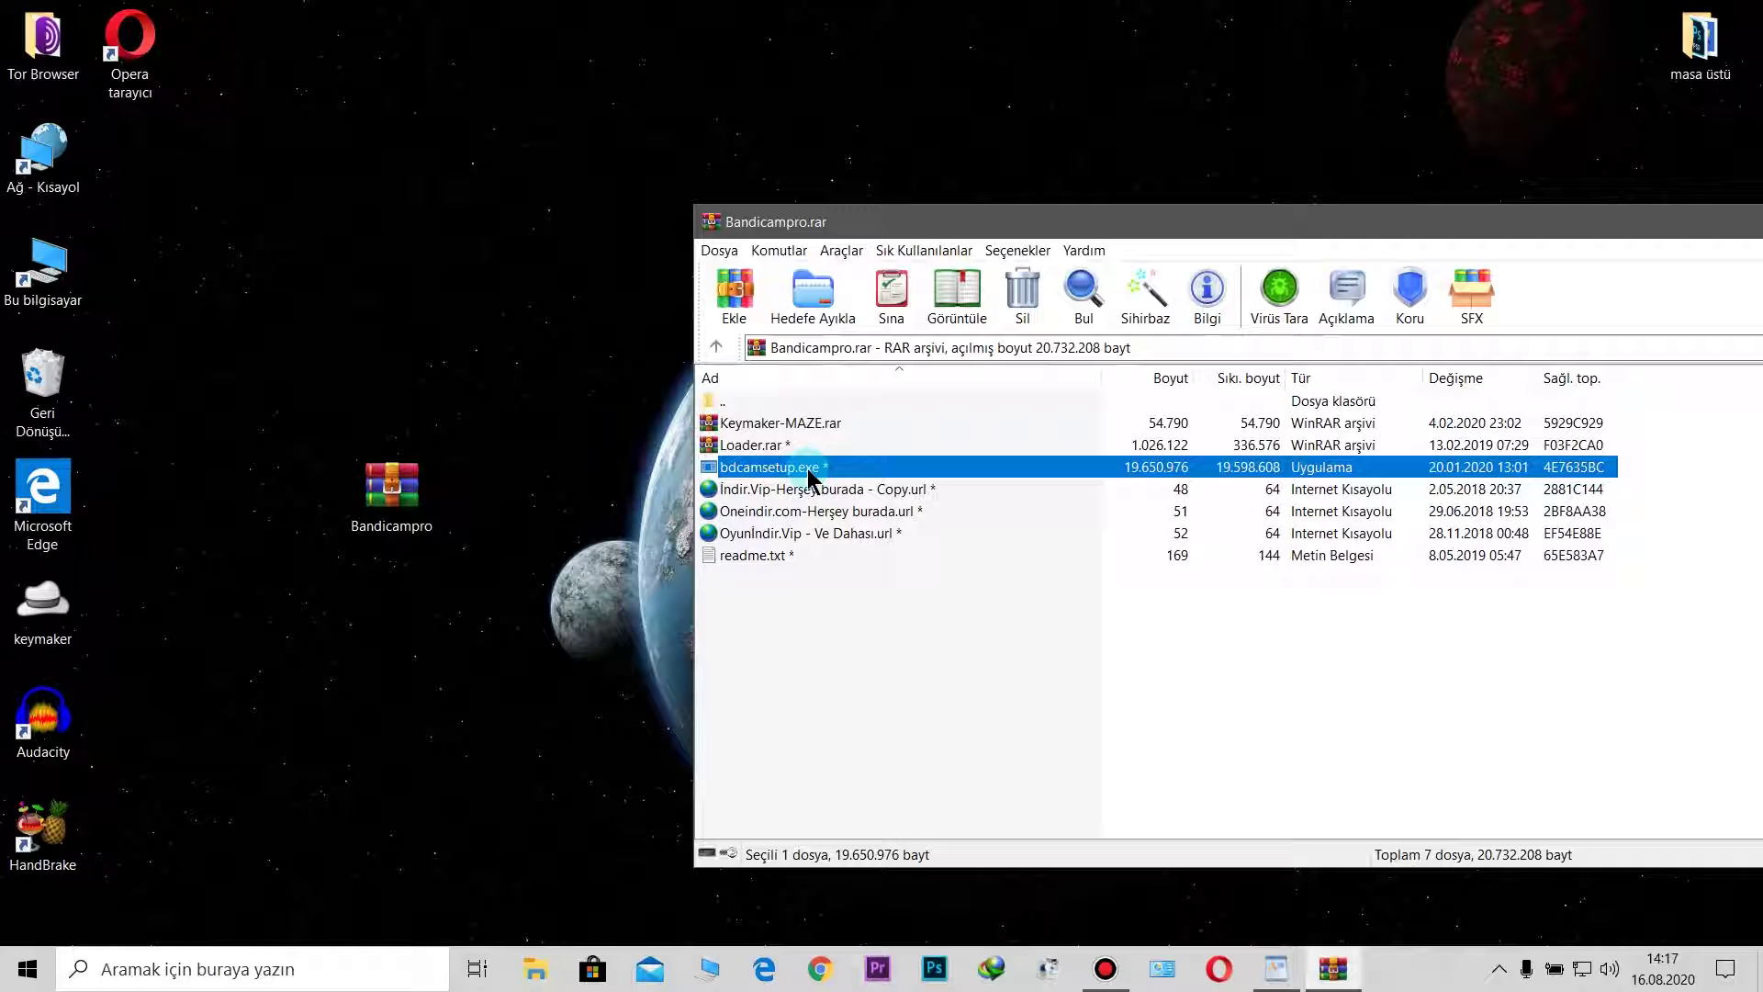
Step: Unlock Loader.rar with the archive password so Loader.exe shows in a second WinRAR window
double_click(742, 448)
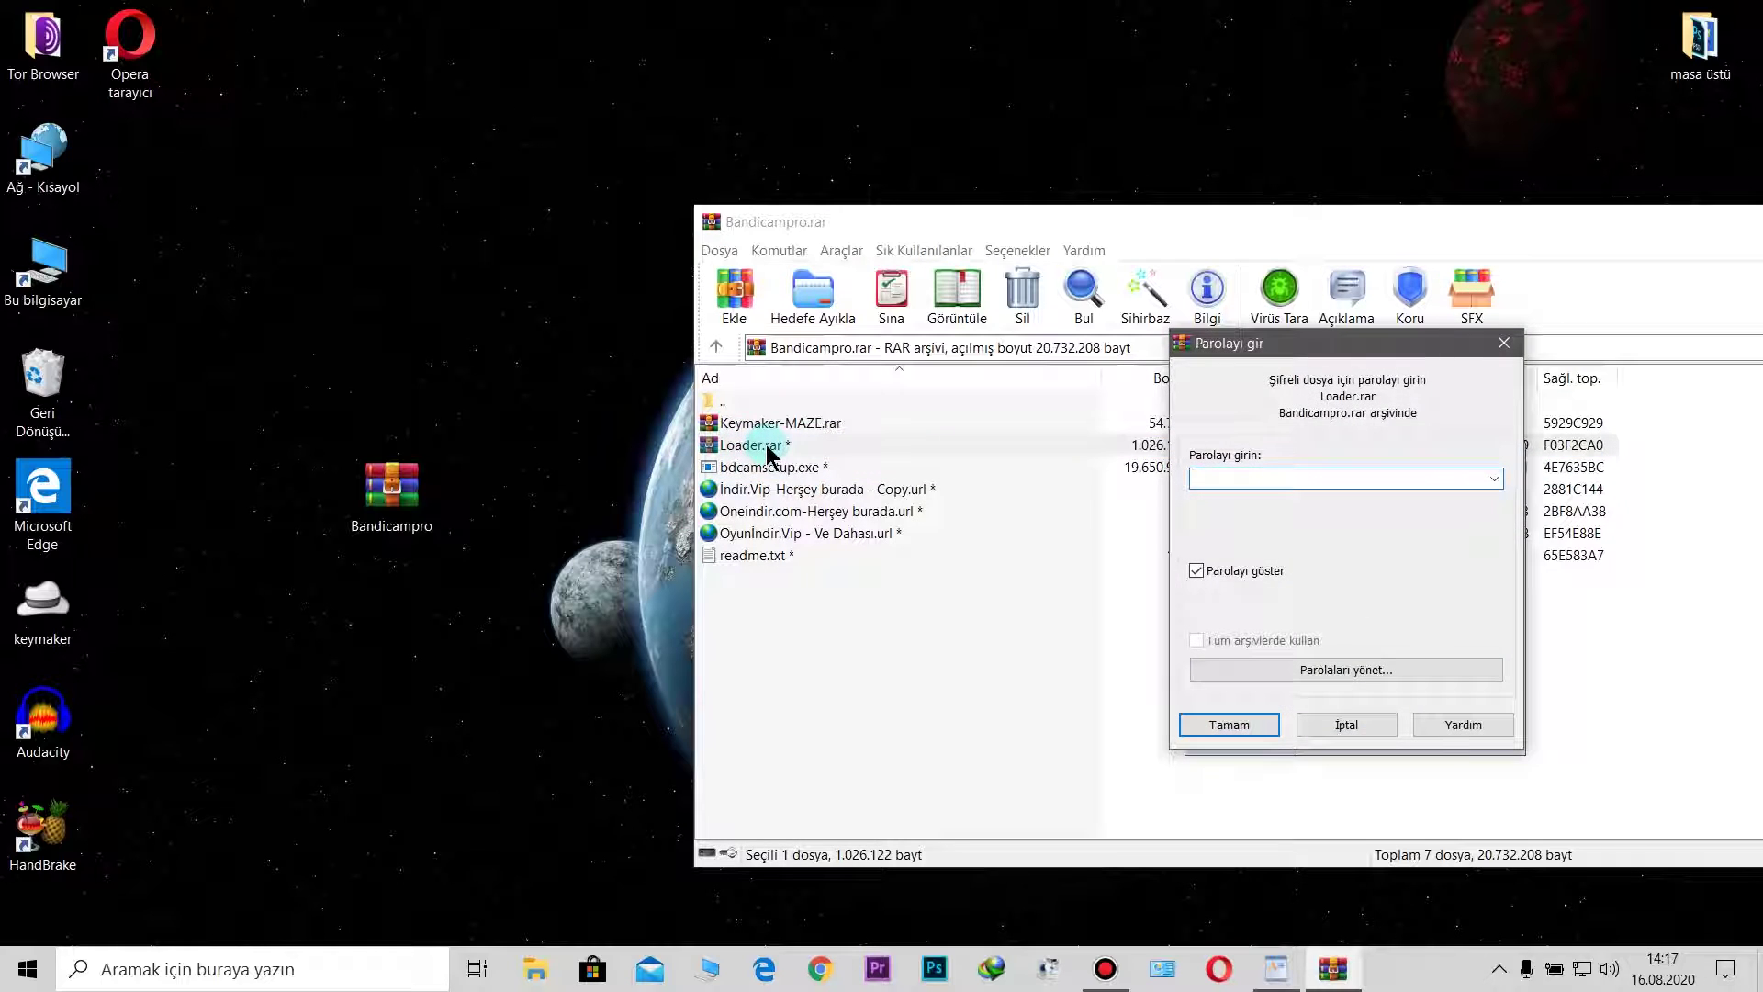
text(12345)
key(Return)
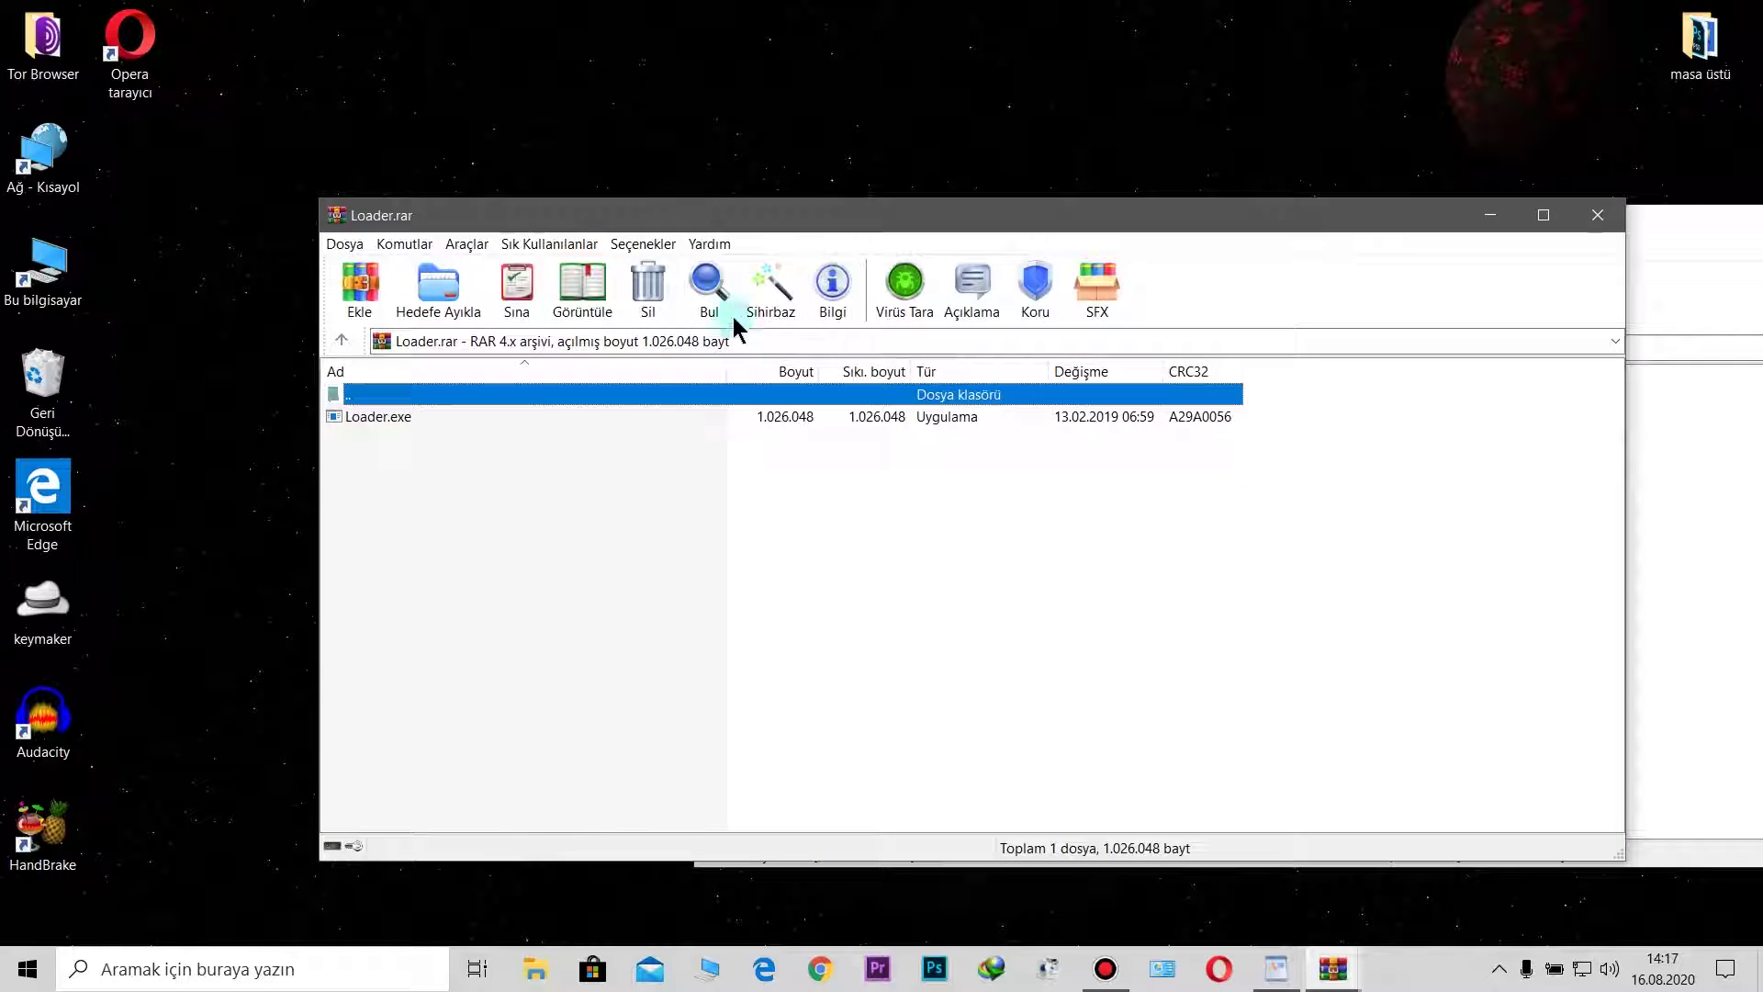
drag(725, 209, 1243, 227)
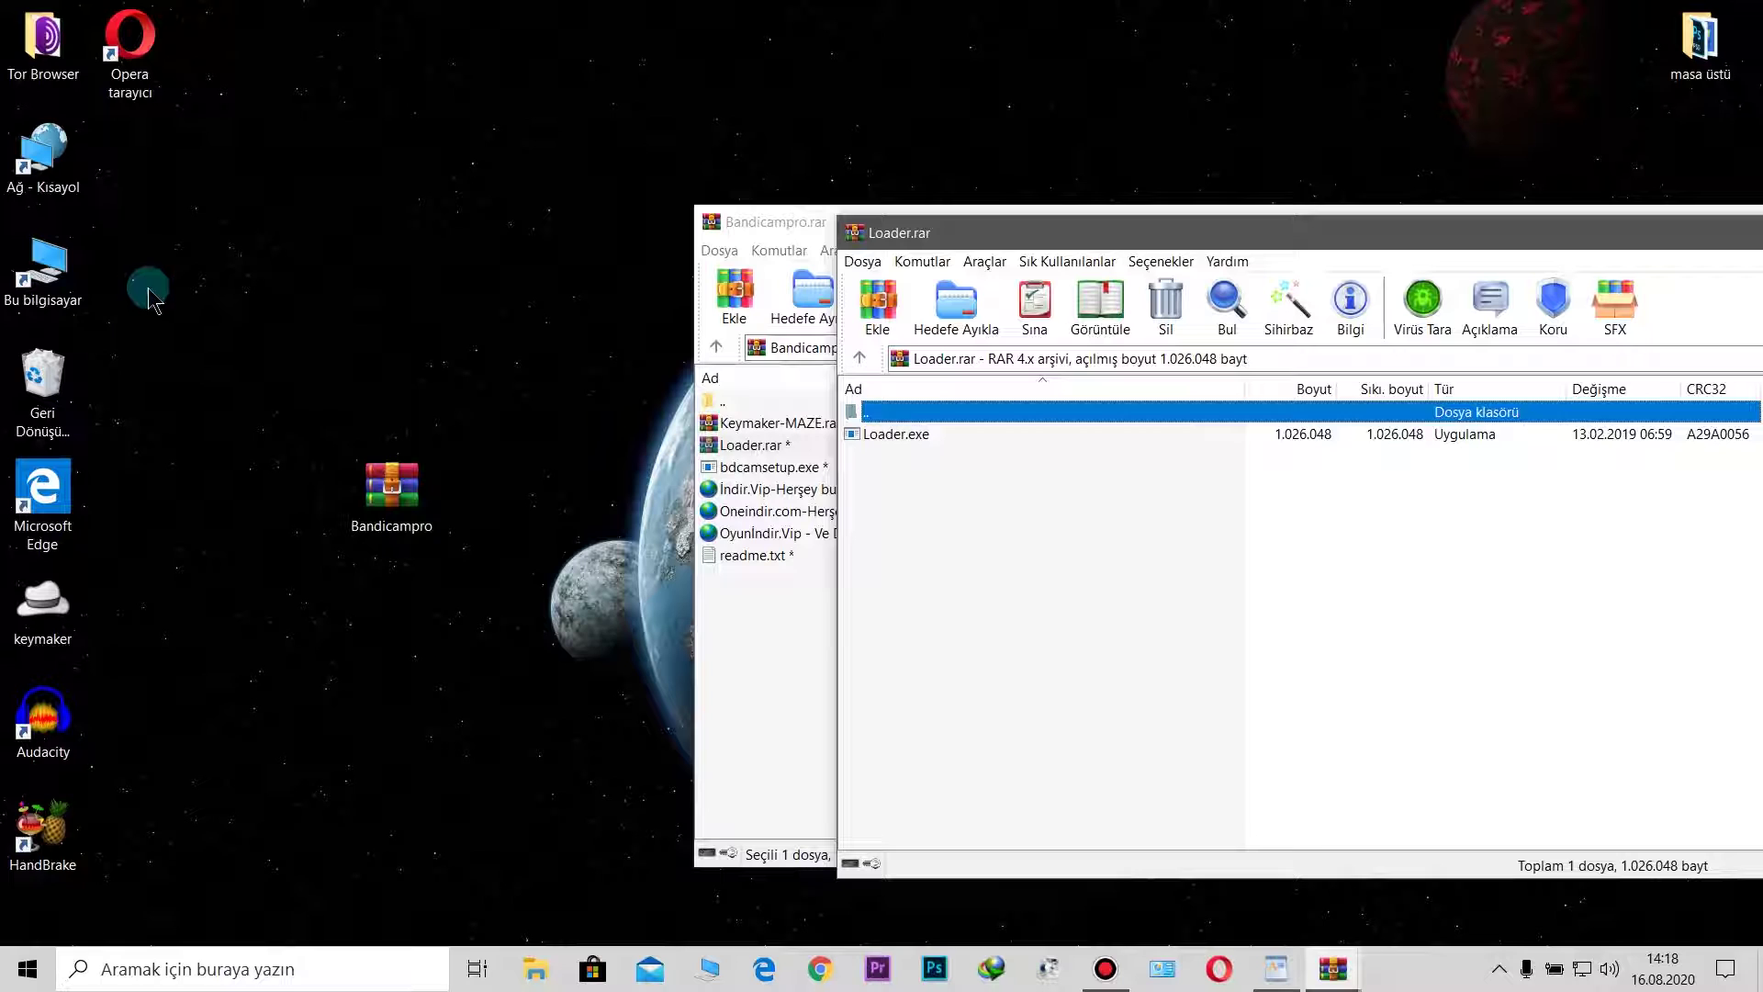
click(71, 288)
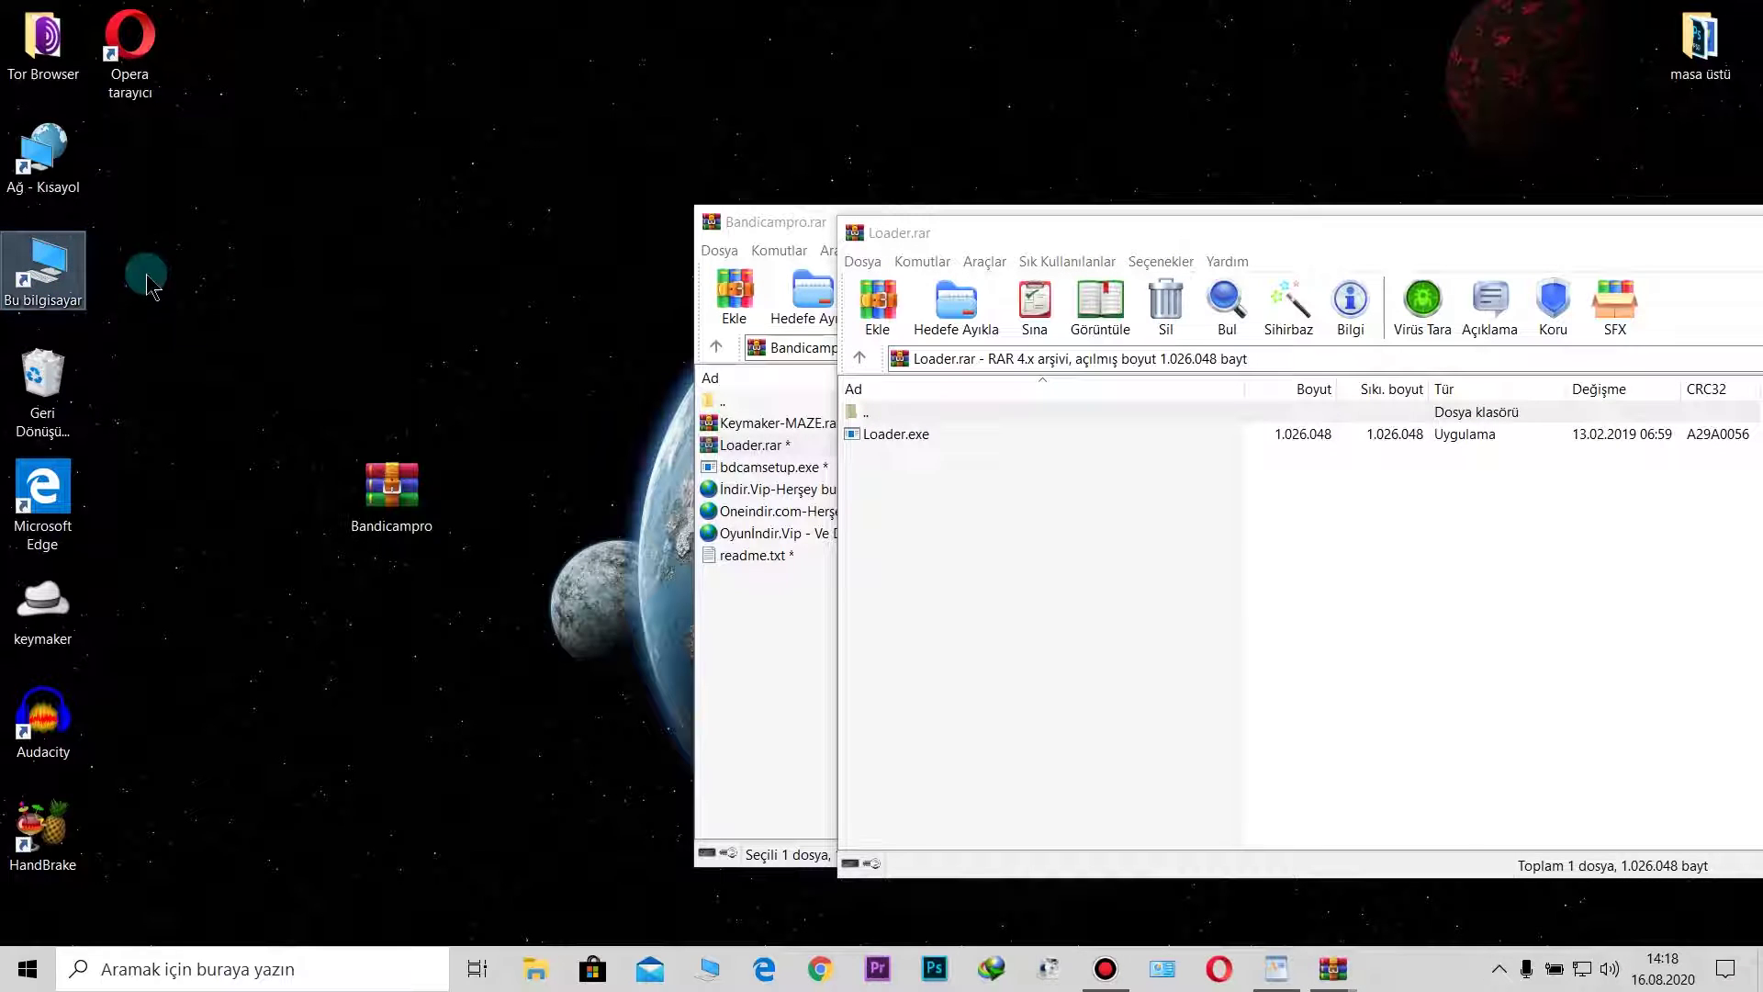
Step: Browse to the Bandicam folder under Yerel Disk (C:) > Program Dosyaları (x86)
double_click(66, 284)
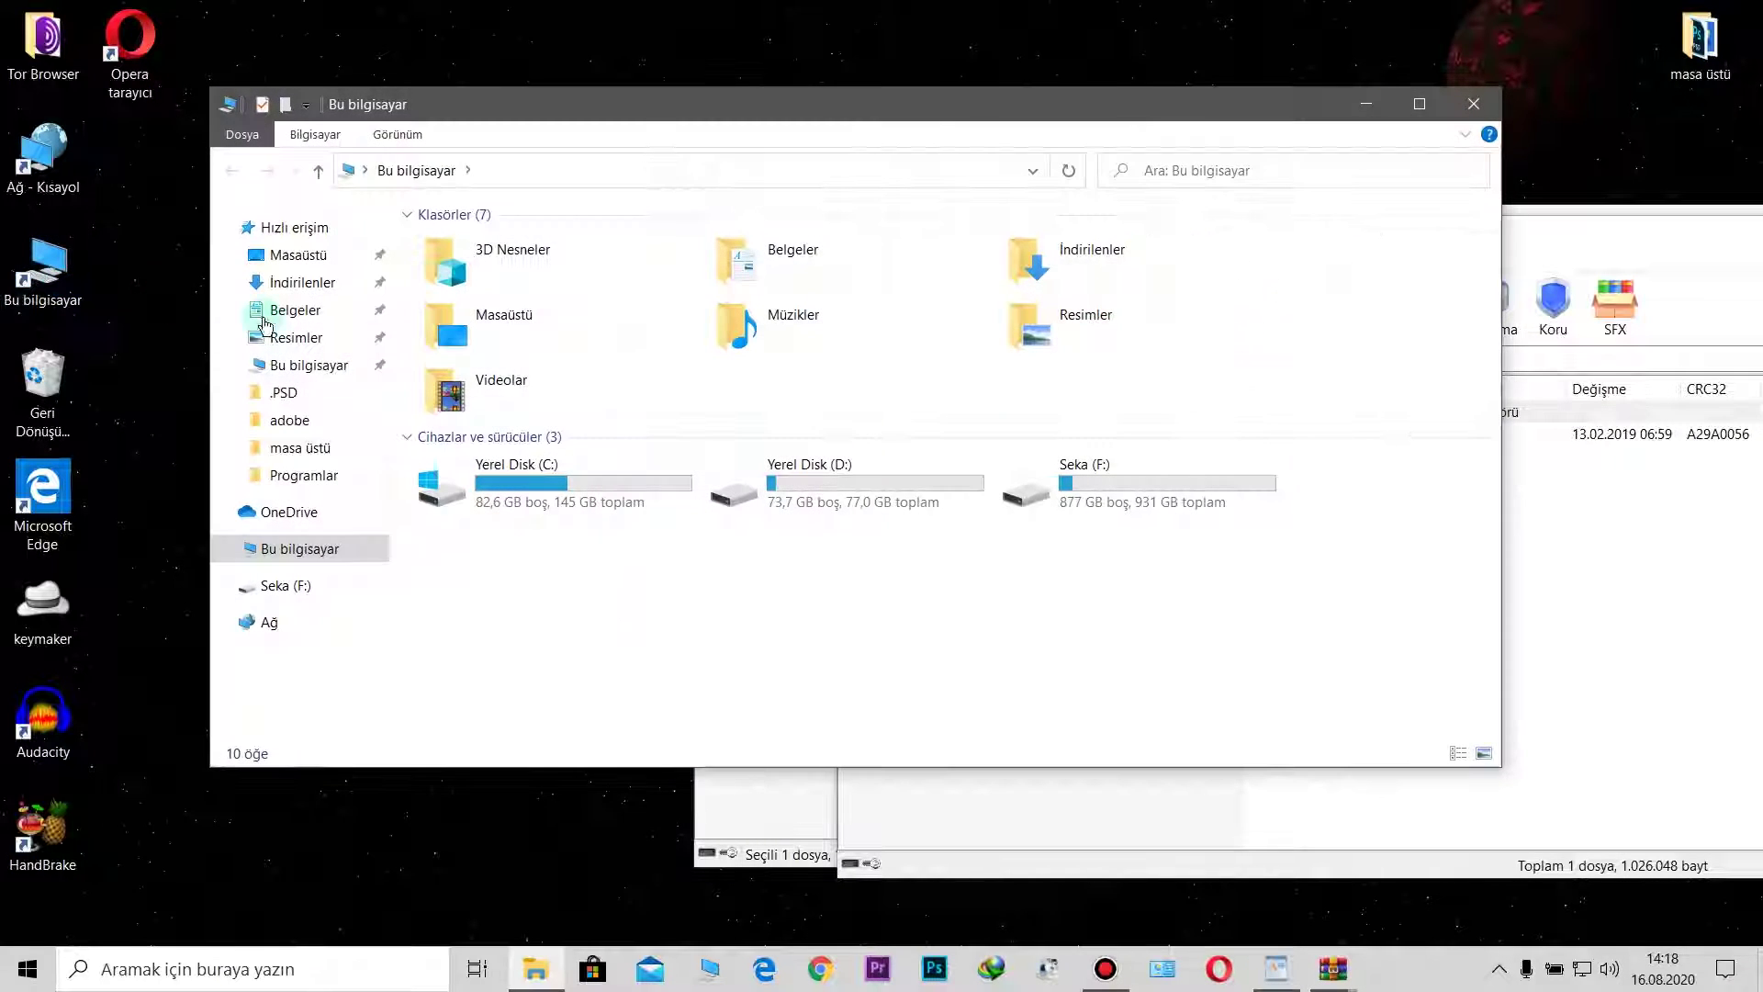
double_click(583, 468)
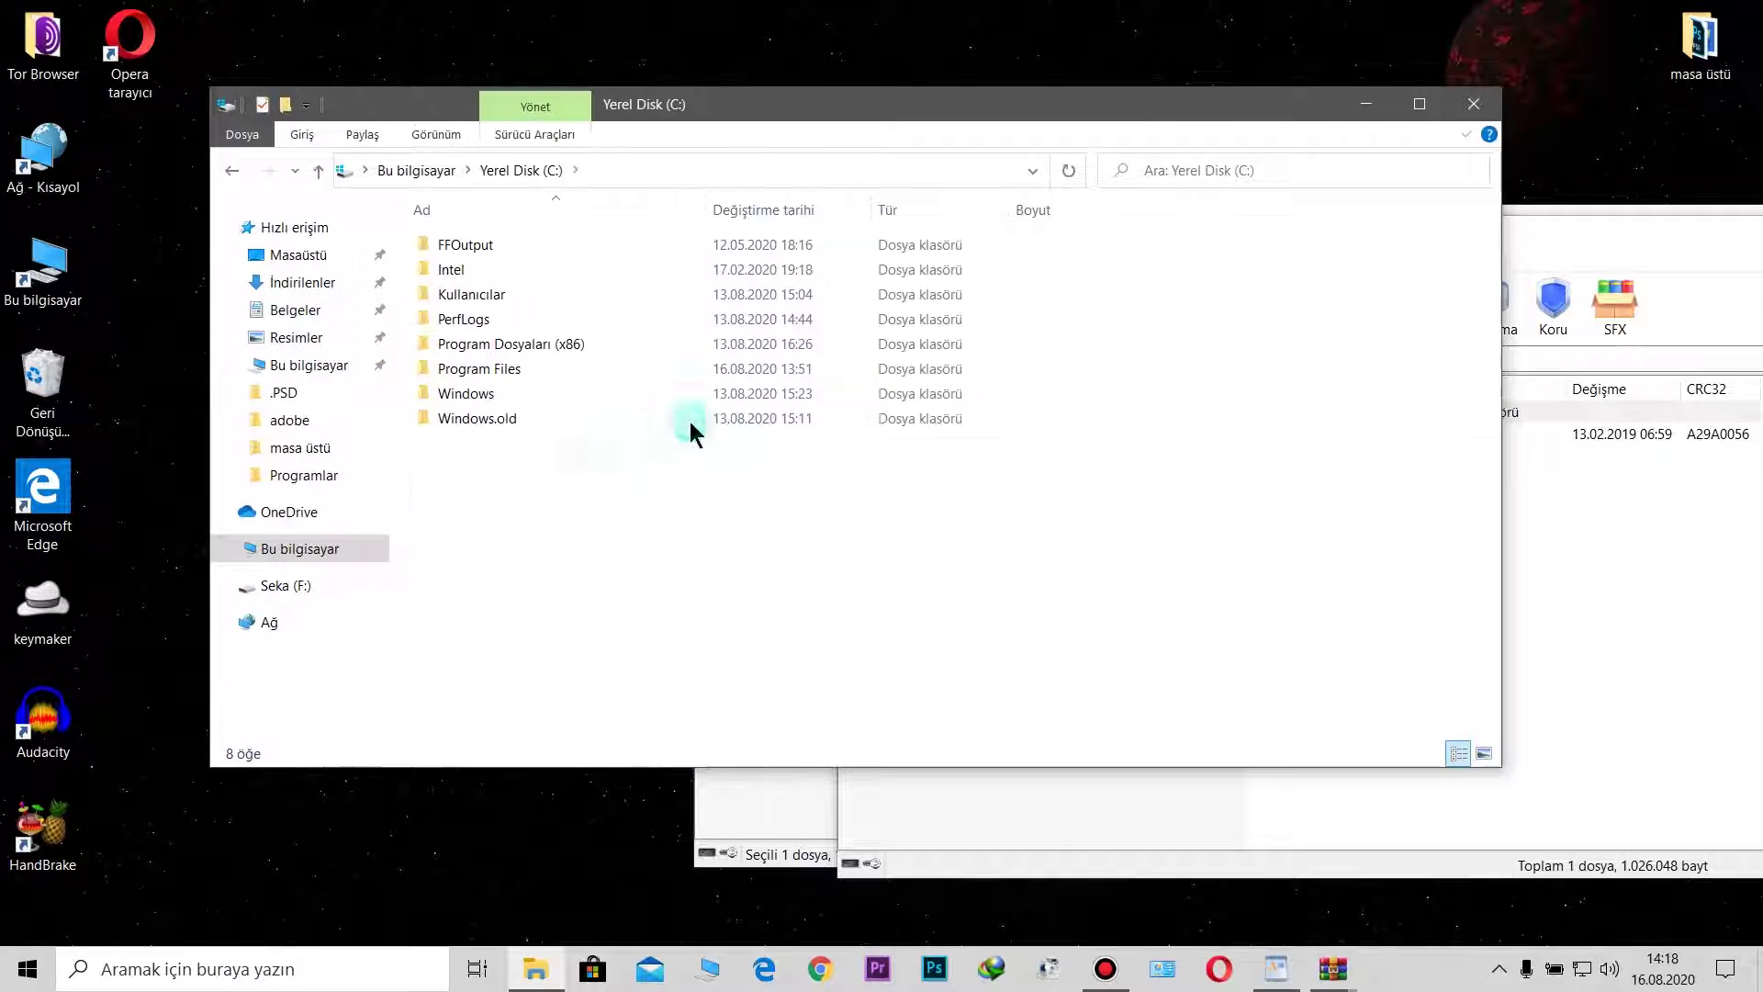
double_click(531, 347)
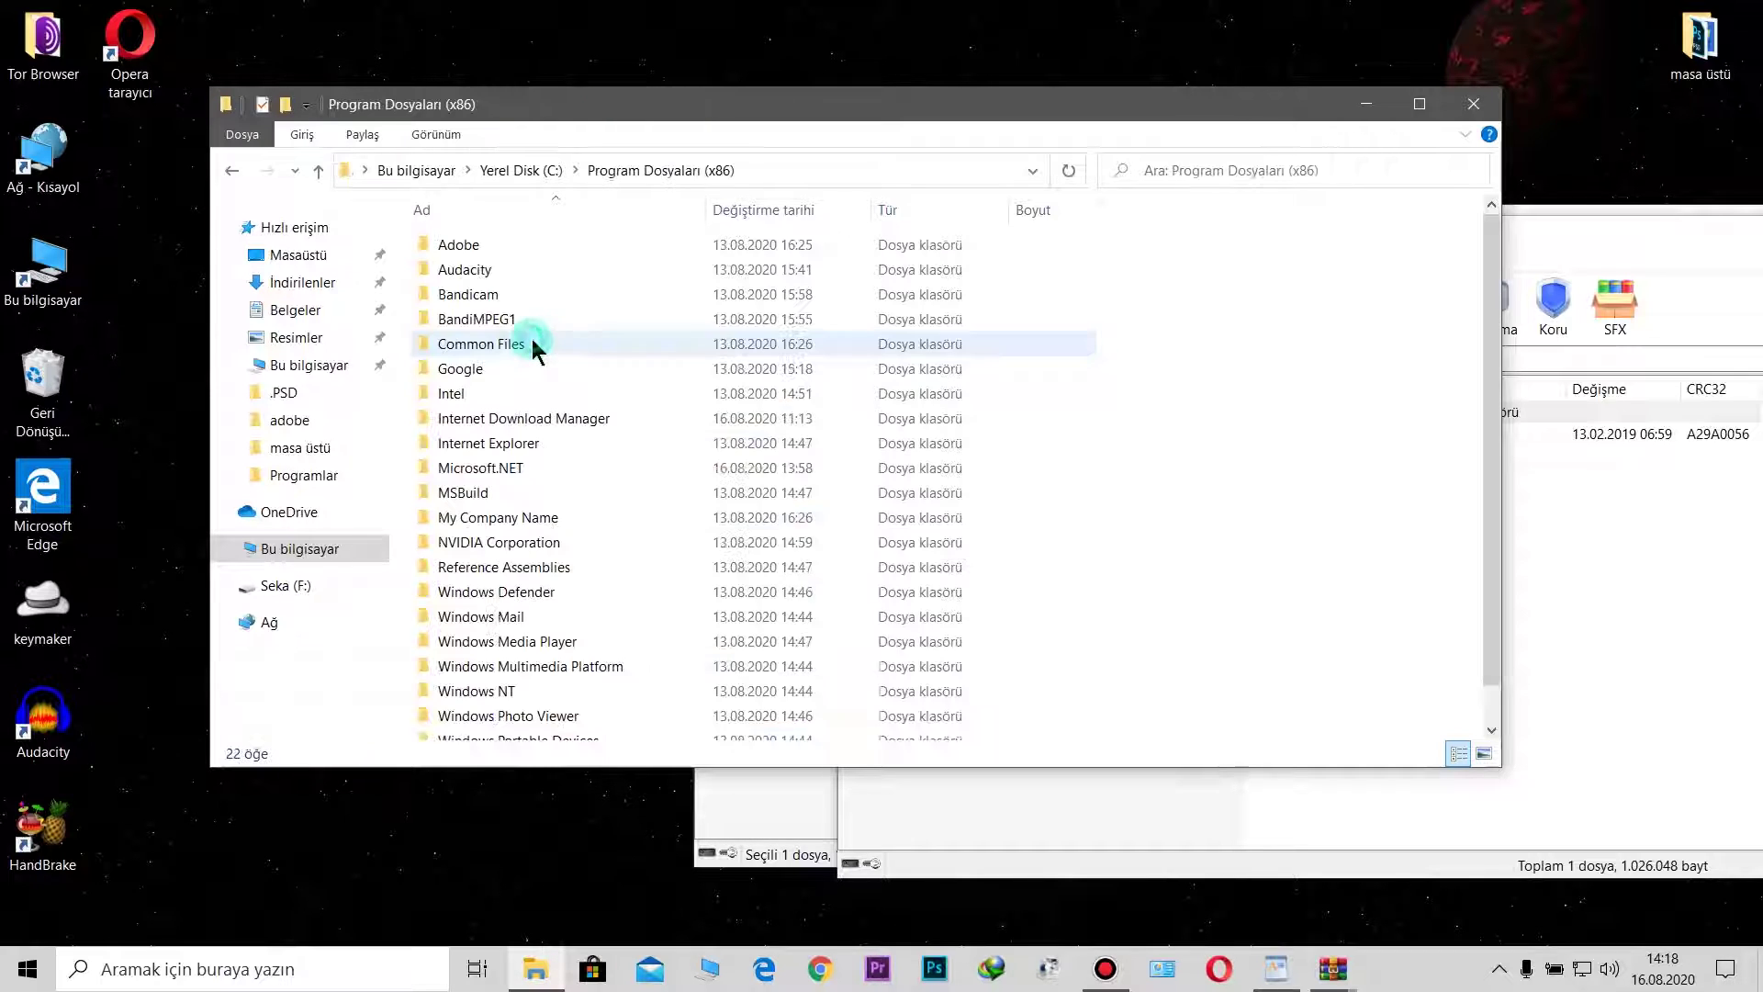
double_click(482, 295)
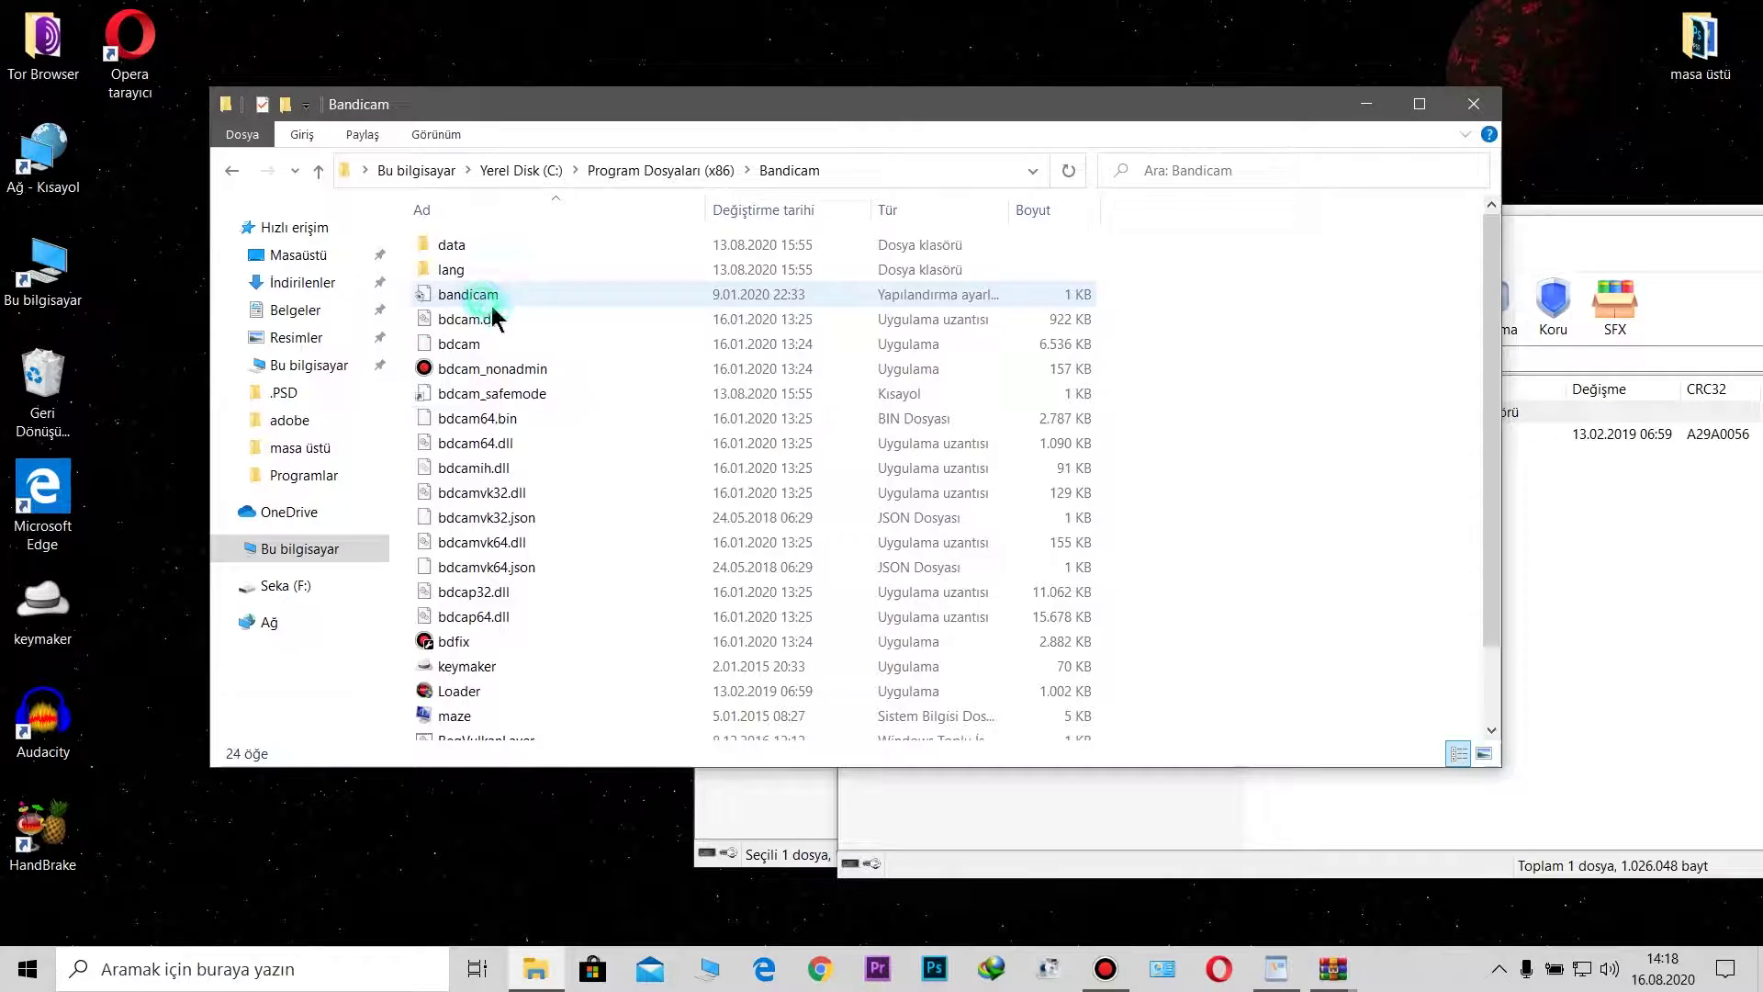
Step: Close the Loader.rar archive window, leaving Bandicampro.rar in front
click(1596, 548)
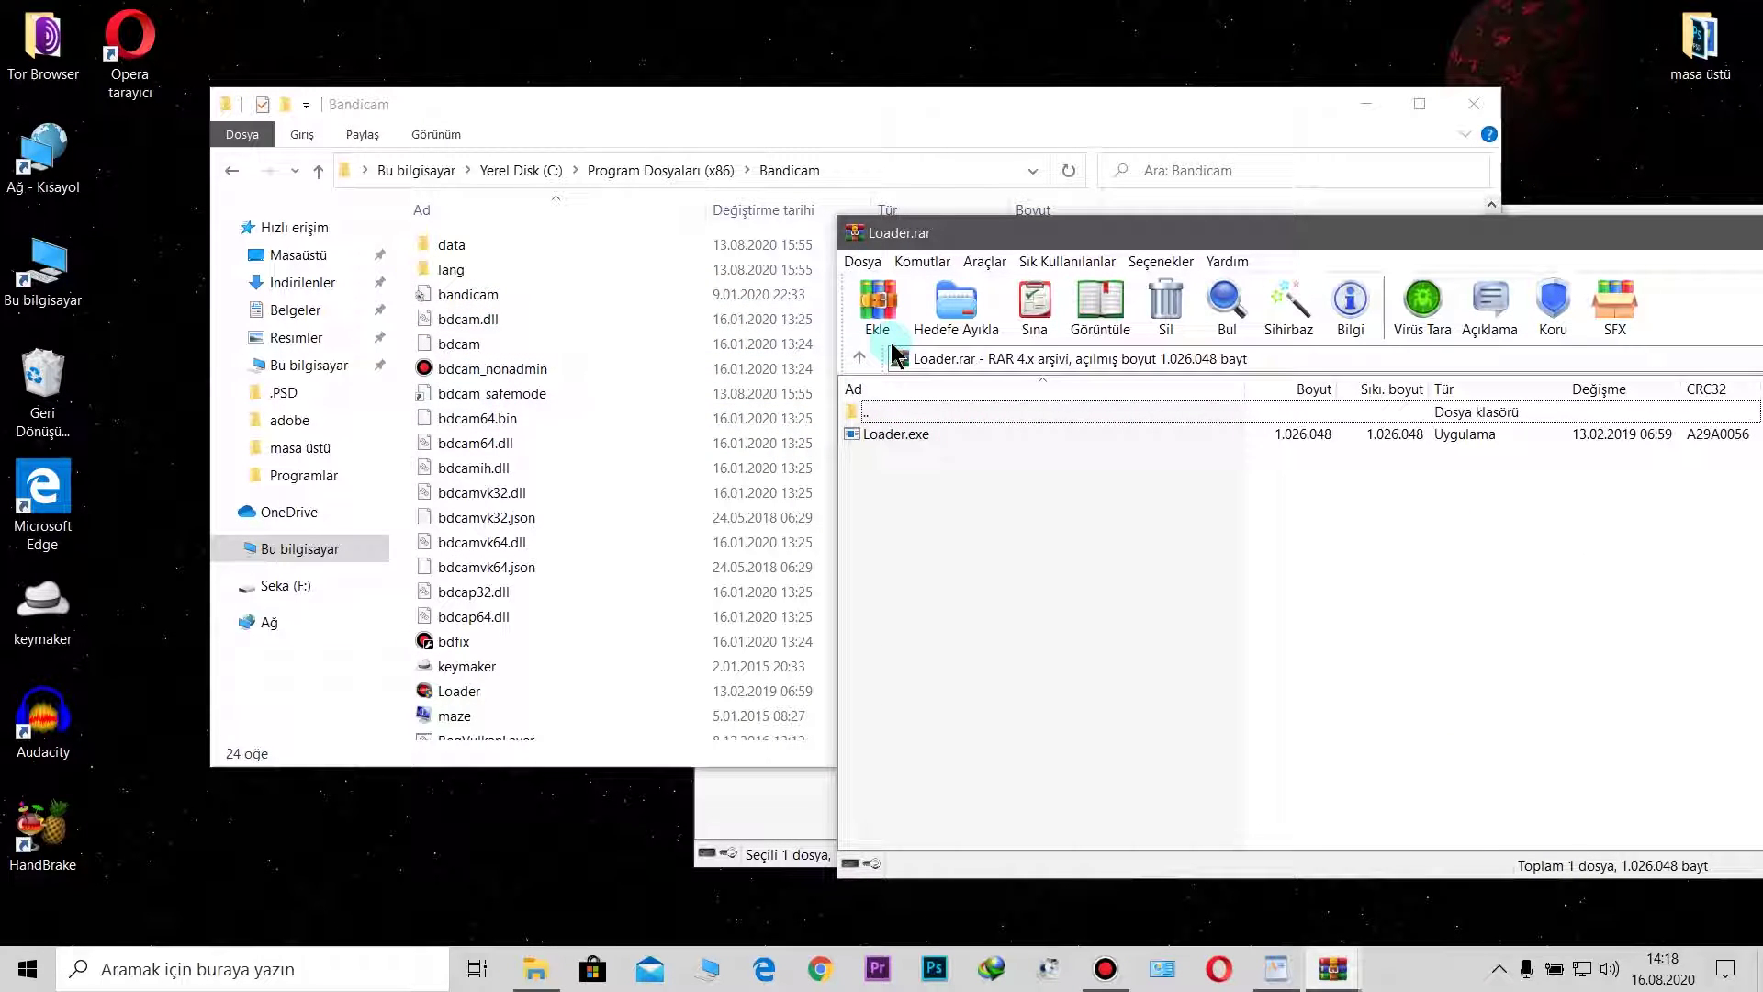
drag(1136, 237, 704, 238)
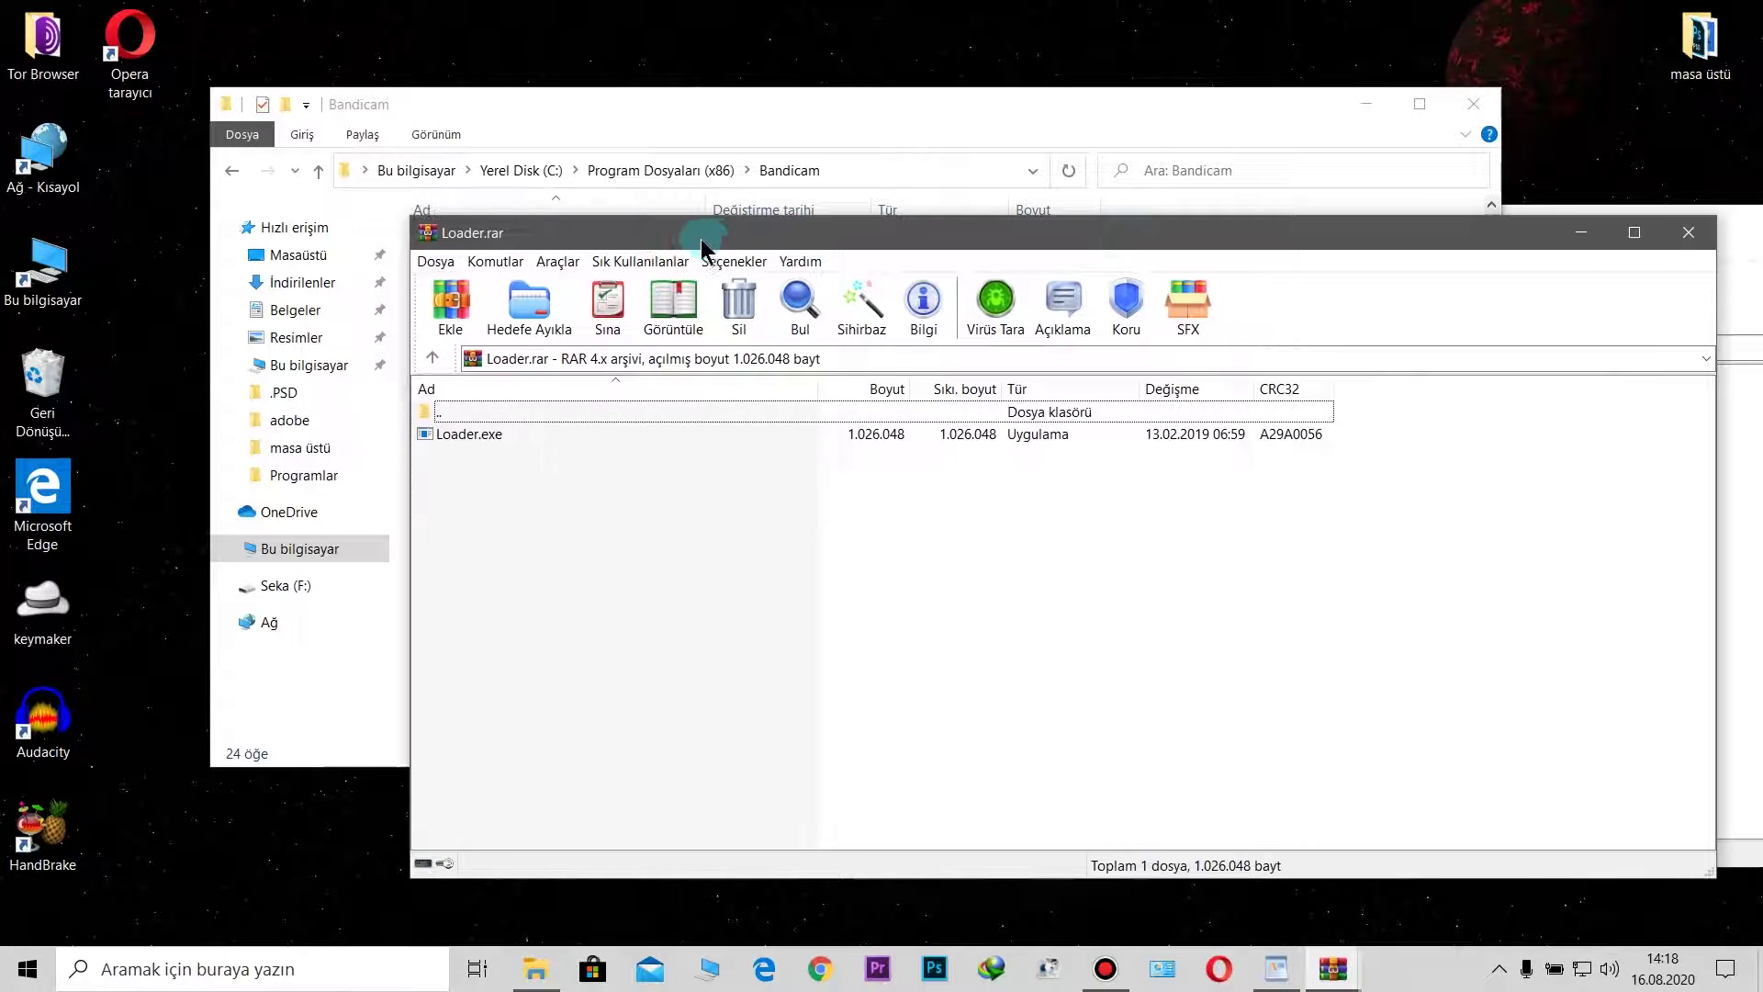
click(1680, 229)
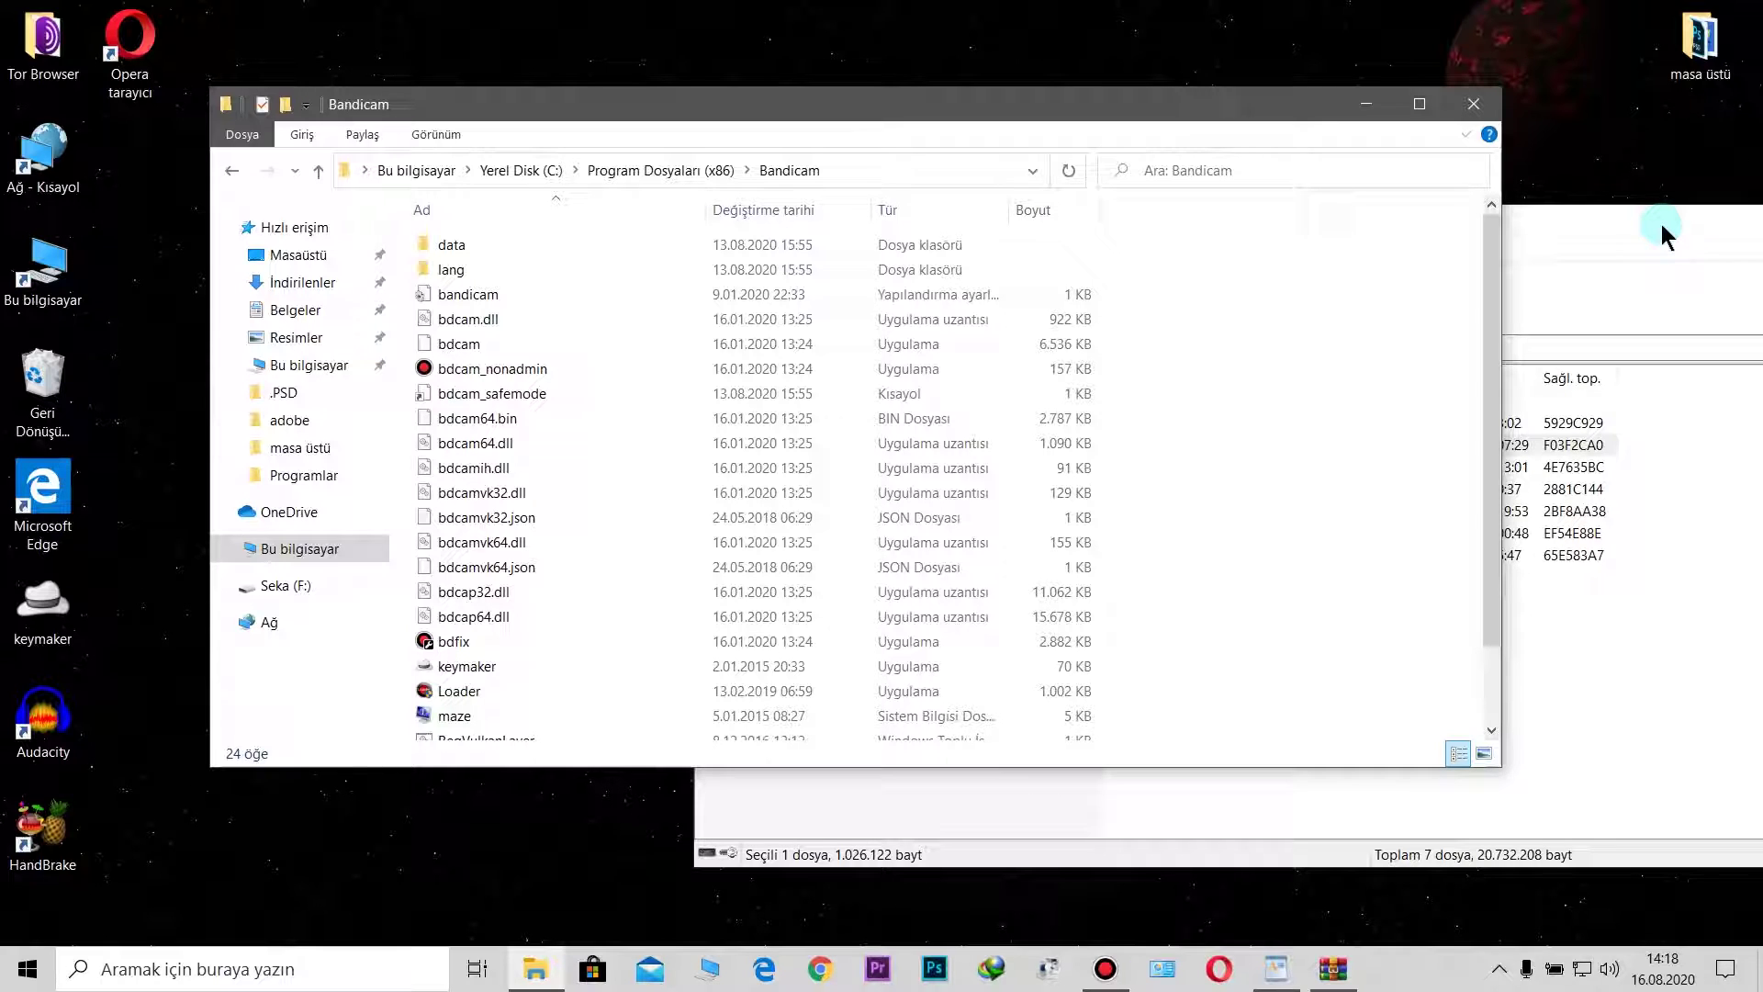
click(1662, 225)
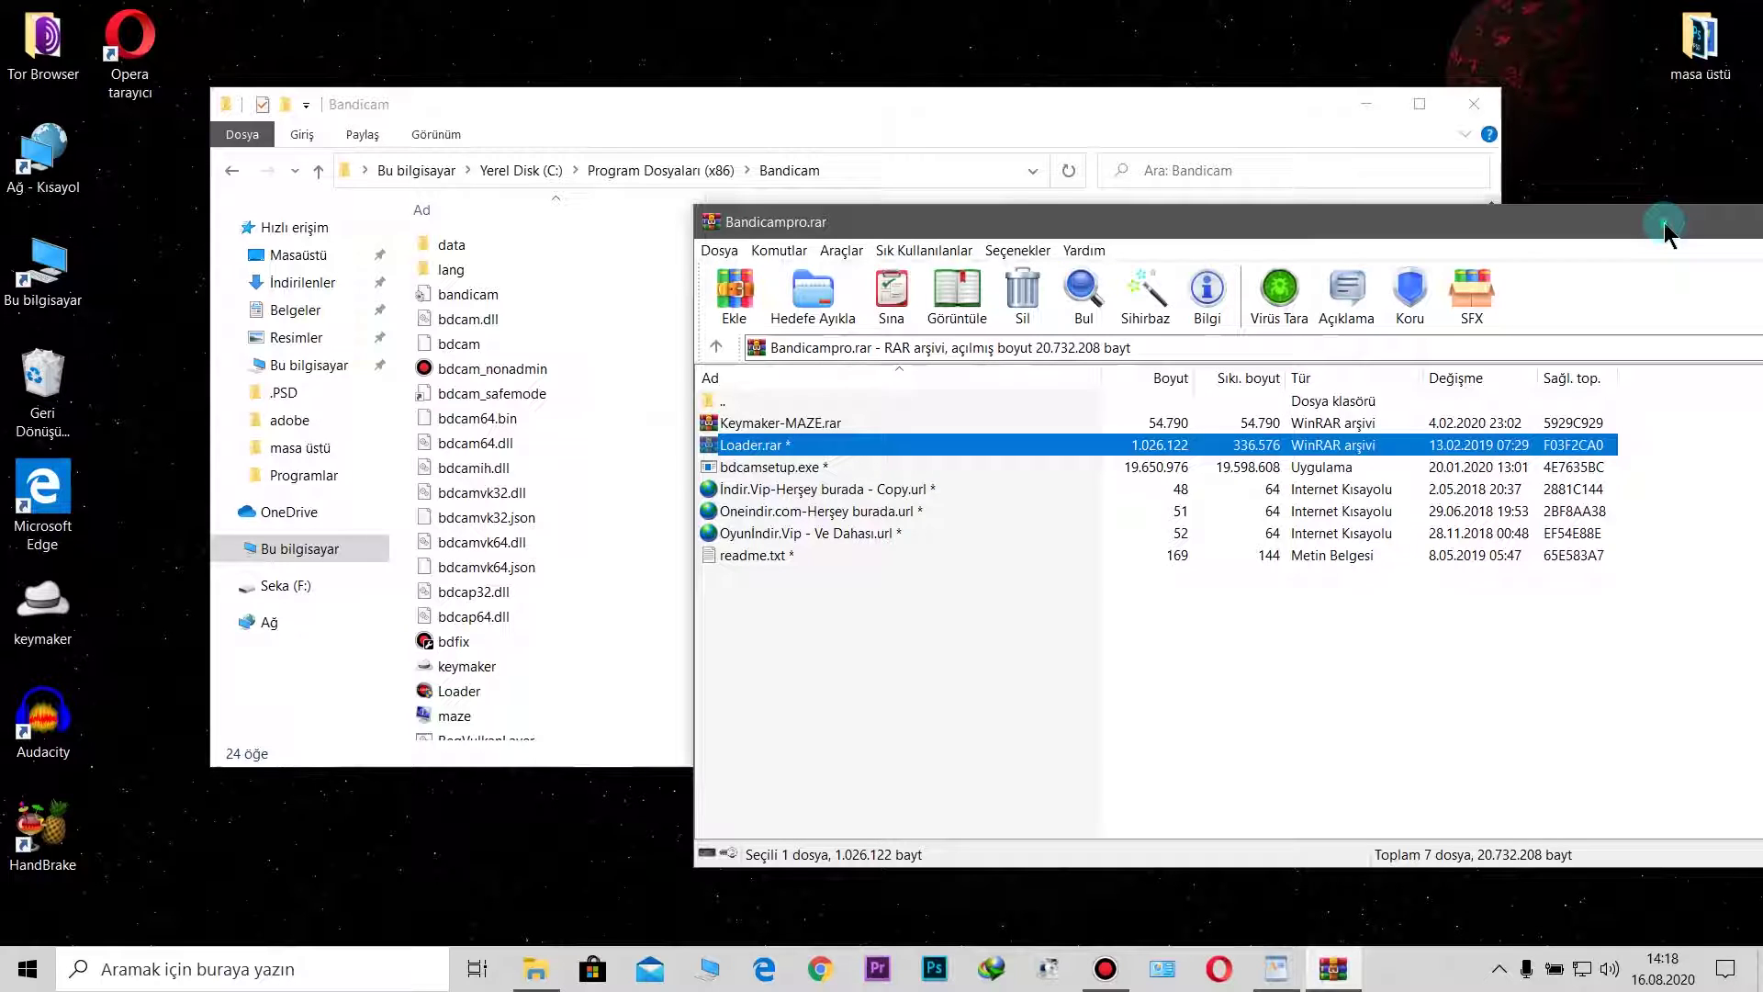
Step: Dock Bandicampro.rar on the right half beside a floating Bandicam folder window
drag(1664, 222, 1323, 220)
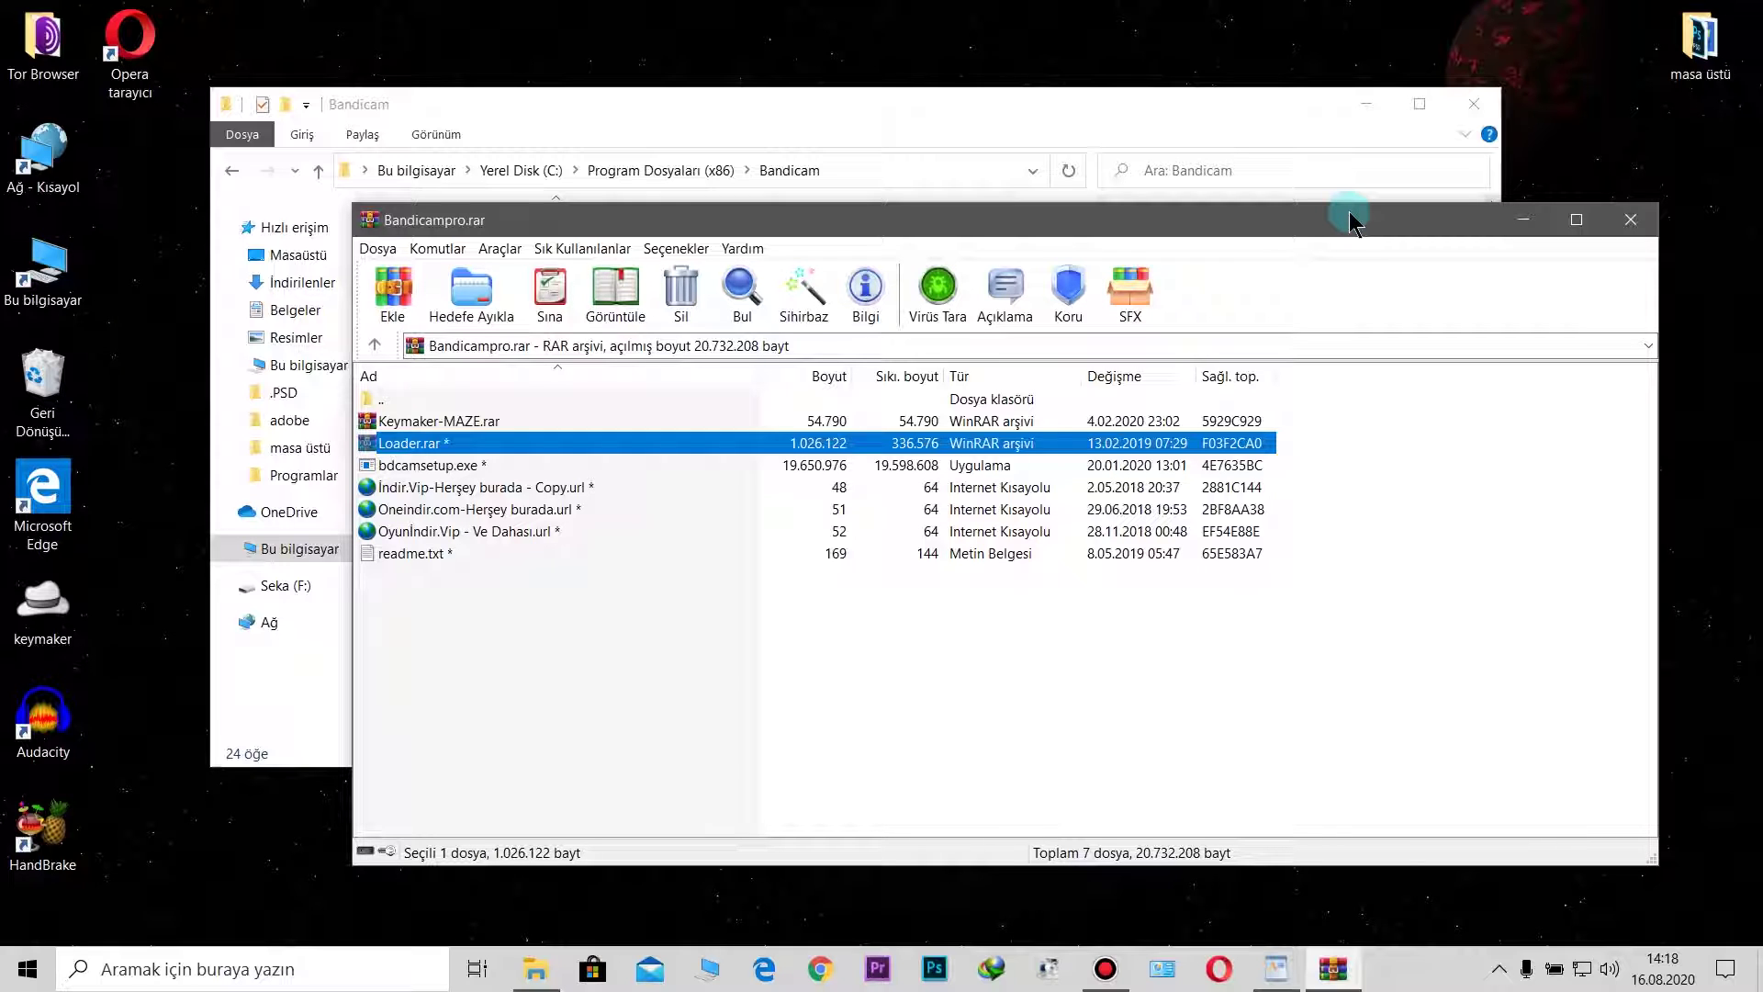
key(super+Right)
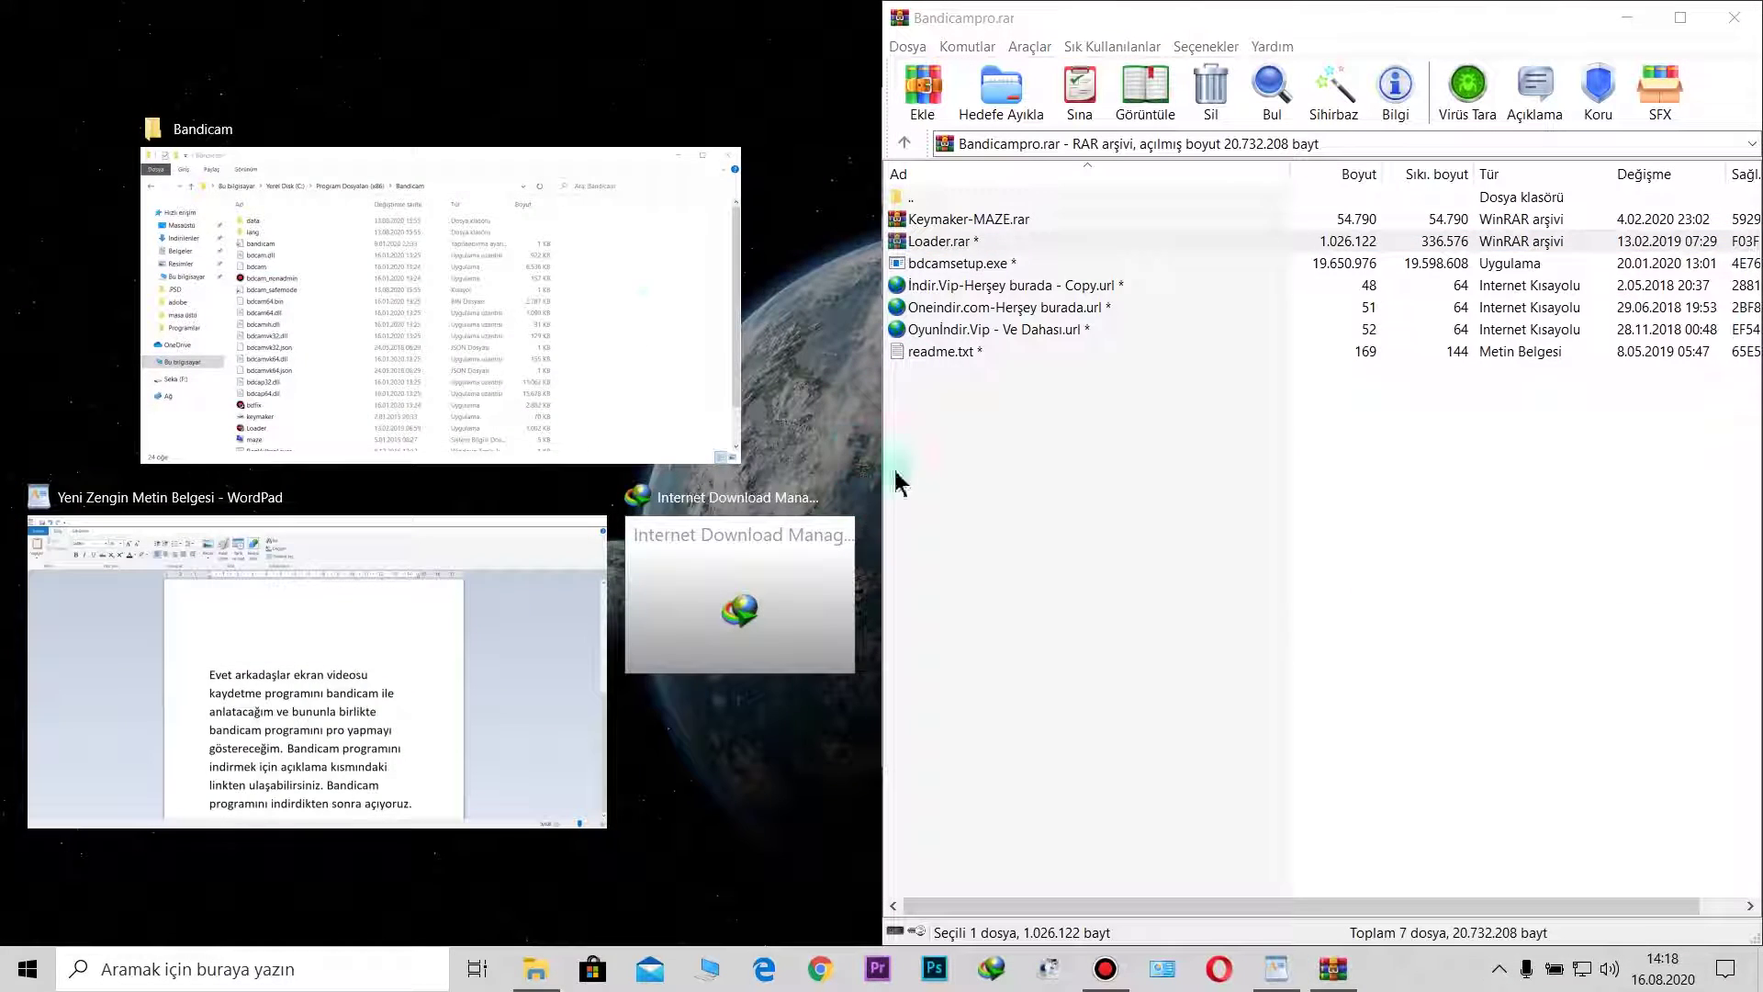
click(603, 309)
click(621, 384)
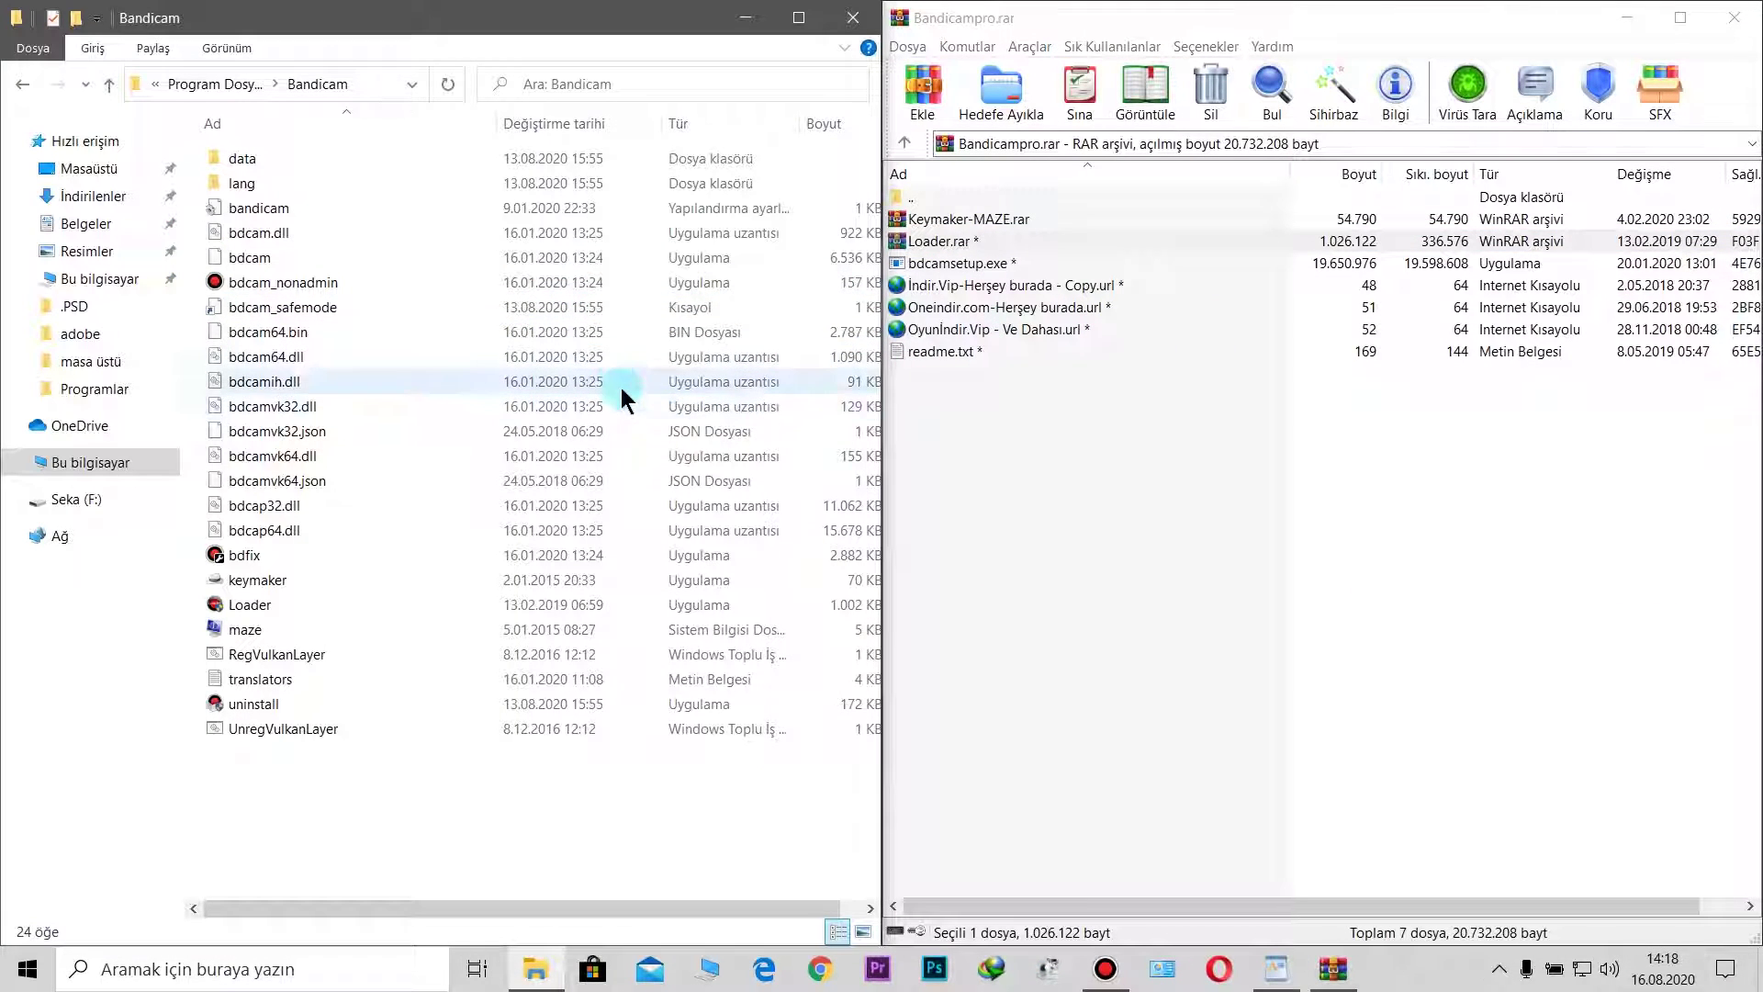
drag(578, 28, 713, 117)
click(1004, 13)
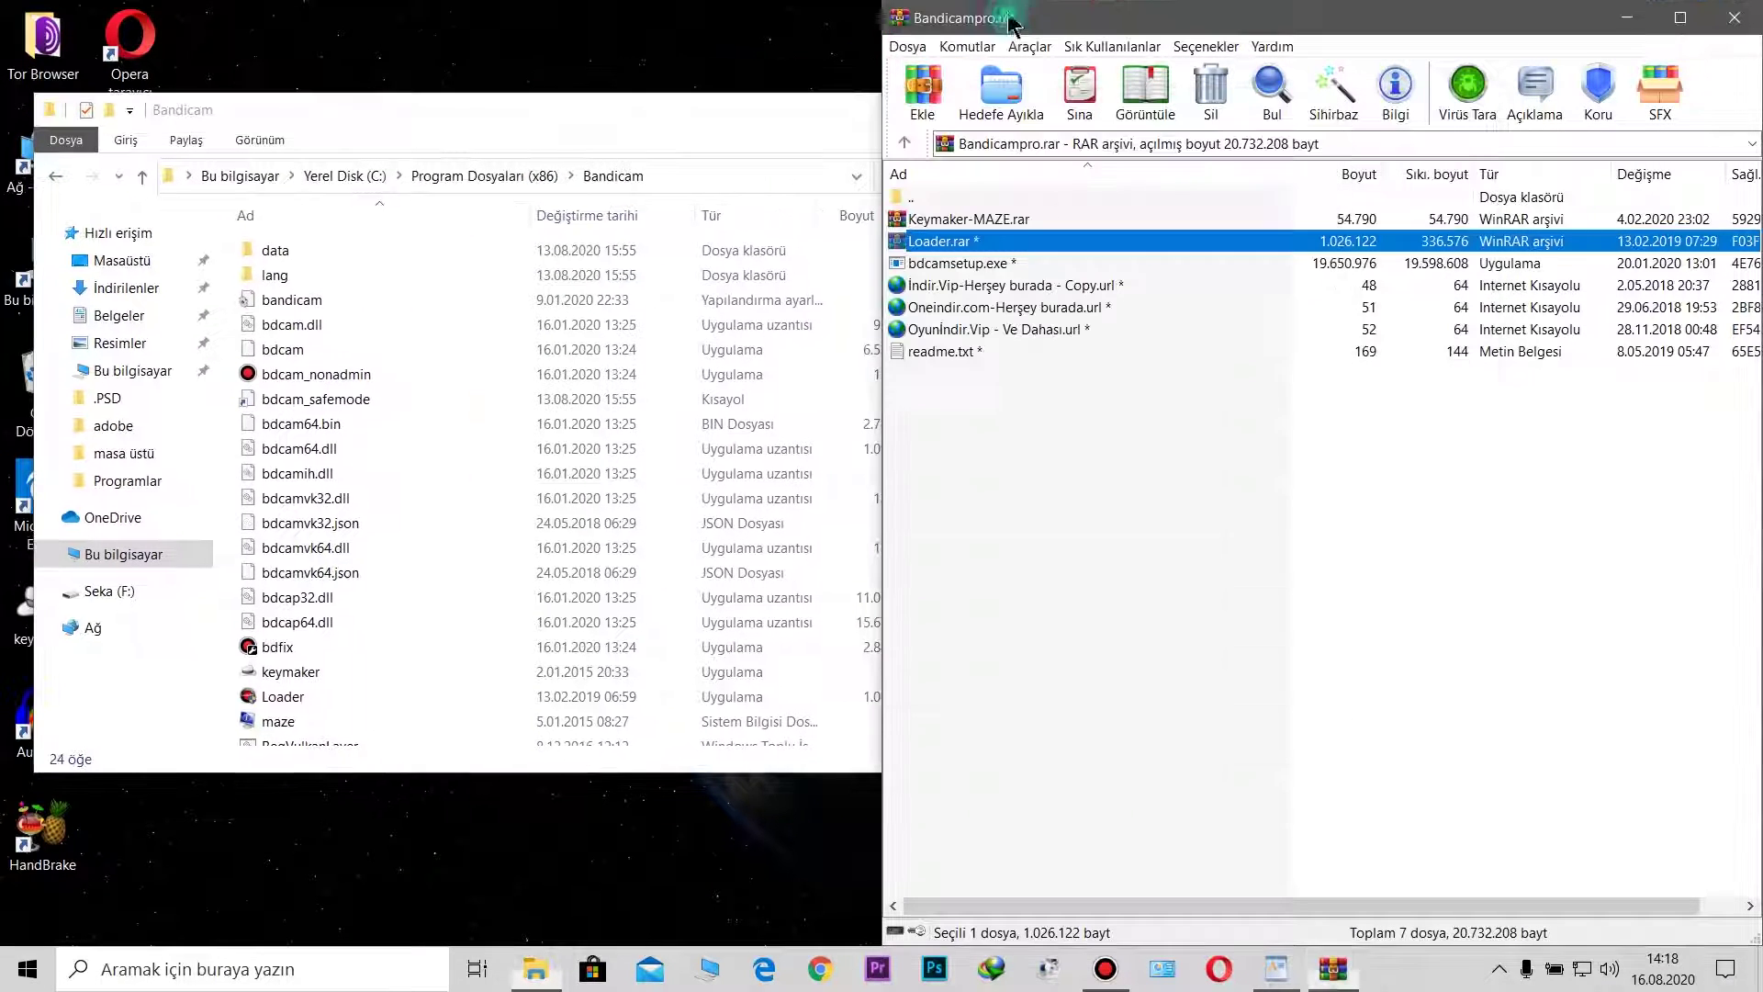
Step: Copy keymaker.exe and maze.nfo from Keymaker-MAZE.rar into the Bandicam folder
double_click(976, 219)
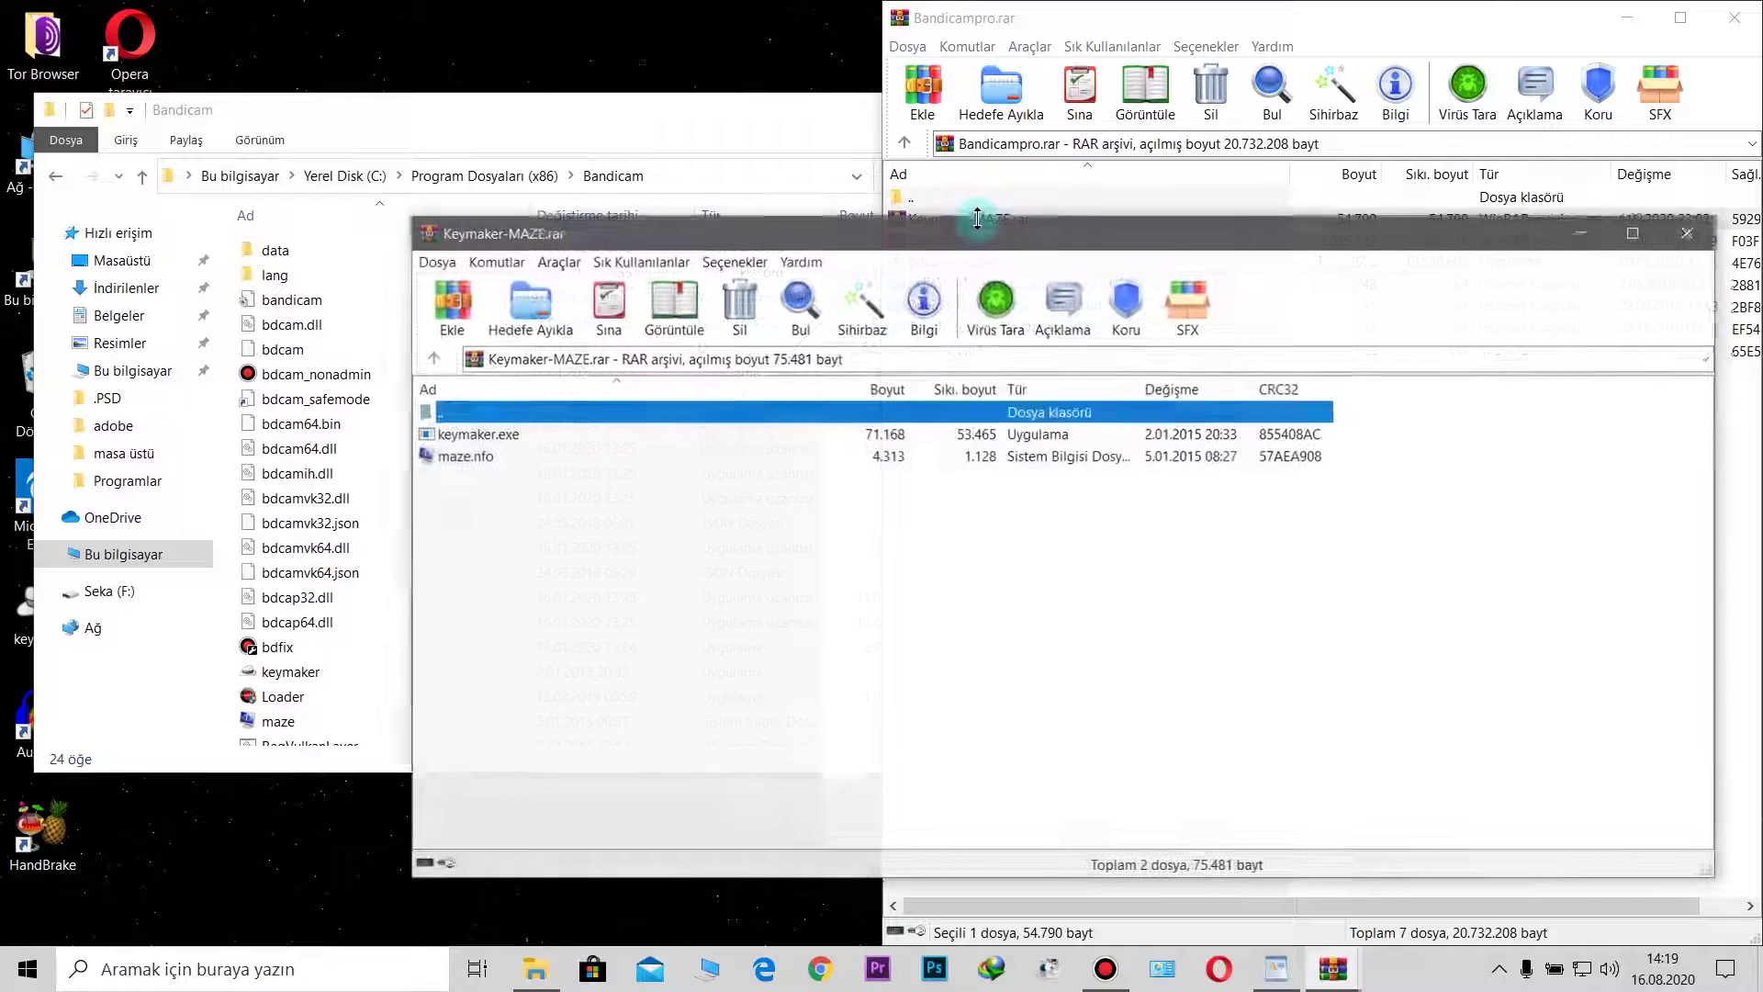
drag(977, 222, 1221, 241)
click(742, 457)
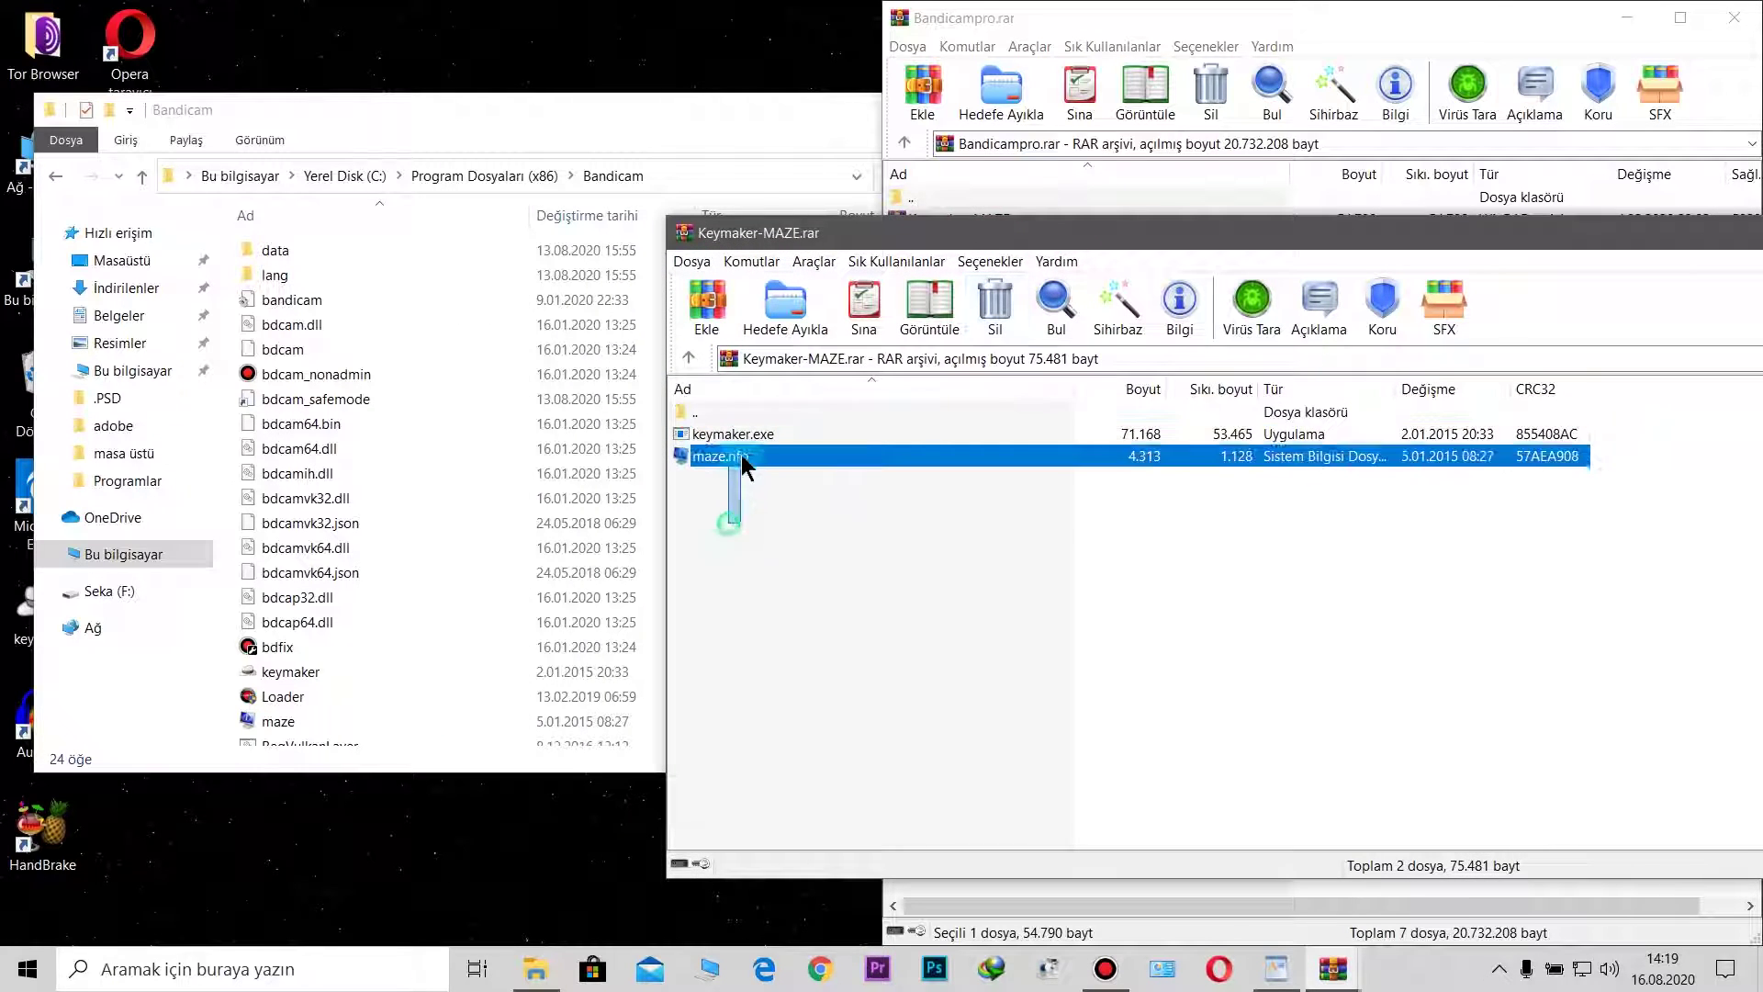
shift+click(742, 433)
drag(692, 465, 617, 312)
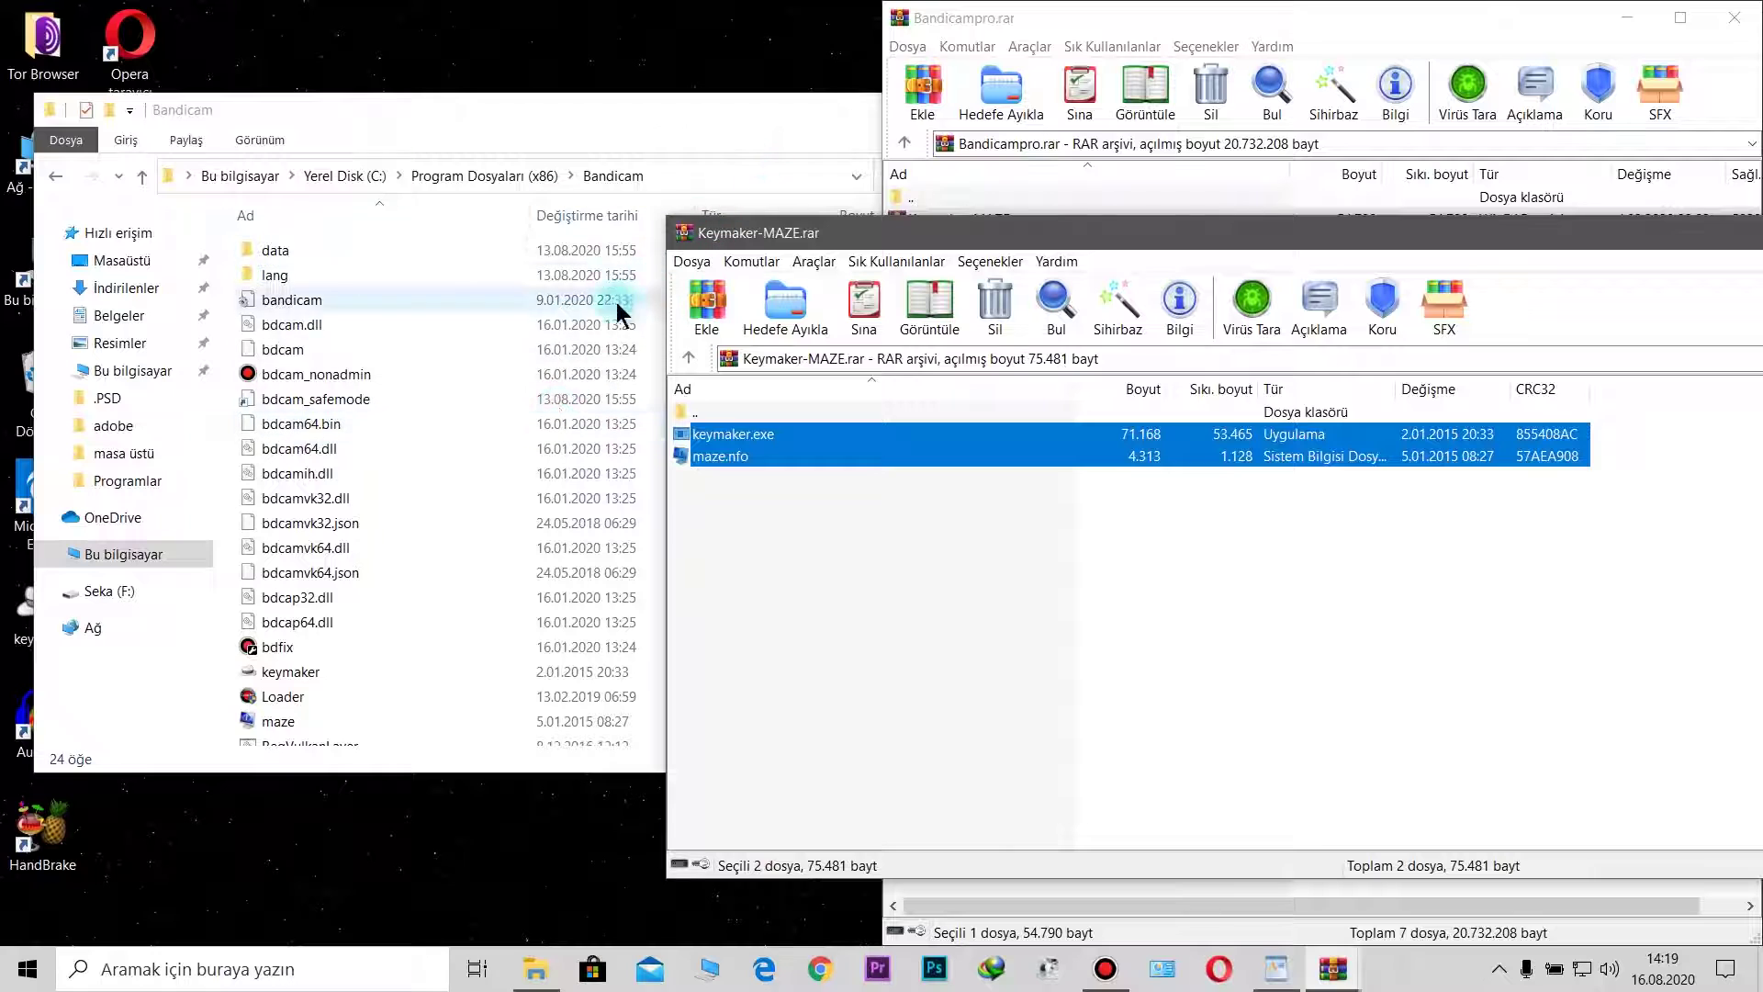
Step: Close the Keymaker-MAZE.rar archive and the Bandicam folder window
drag(1331, 239, 870, 237)
click(1519, 248)
double_click(950, 224)
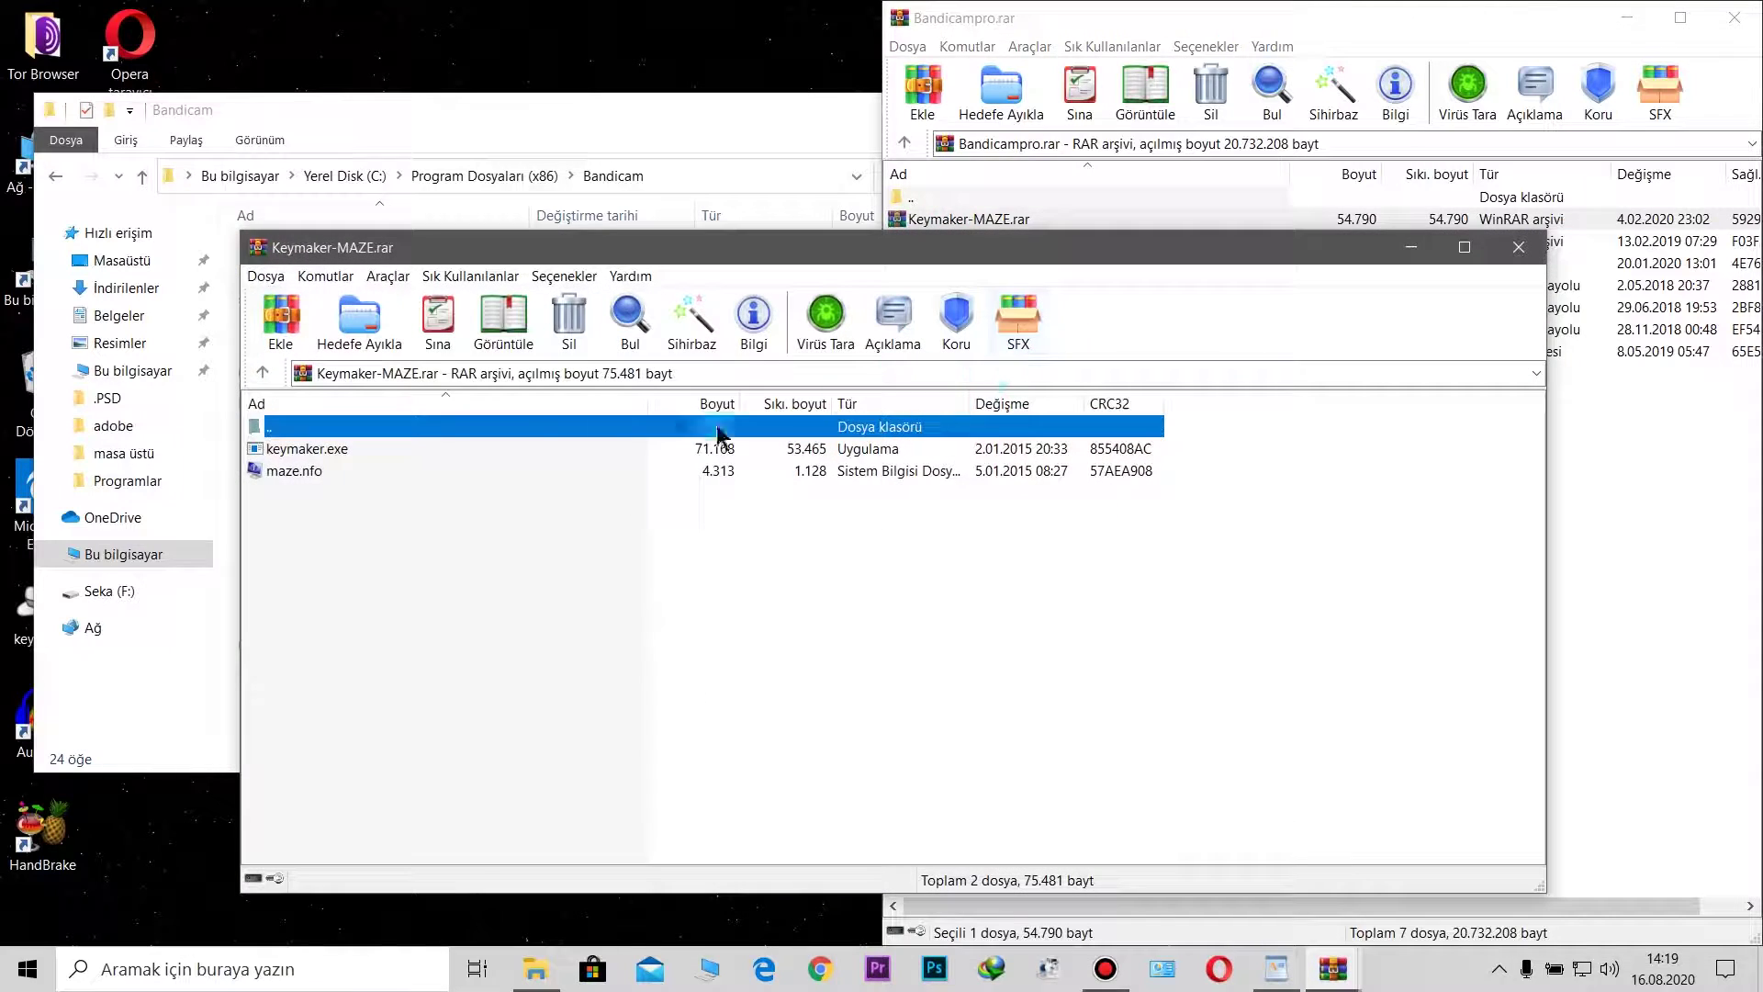
click(319, 450)
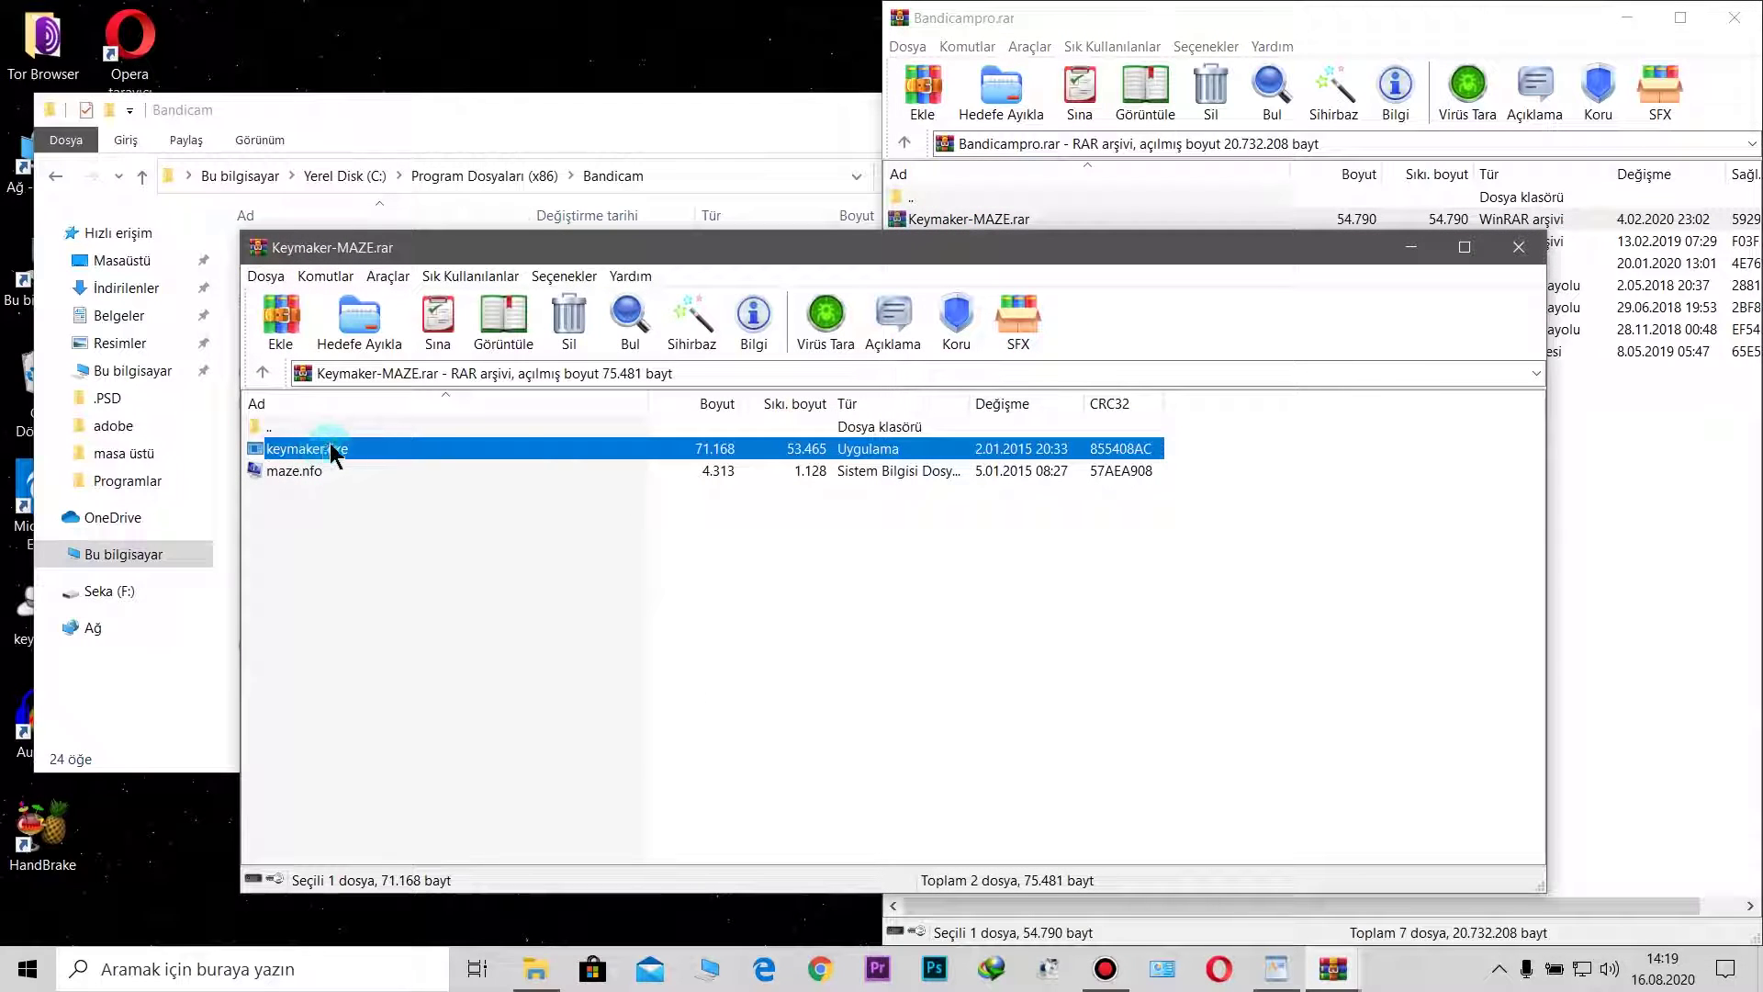
click(1519, 247)
click(834, 125)
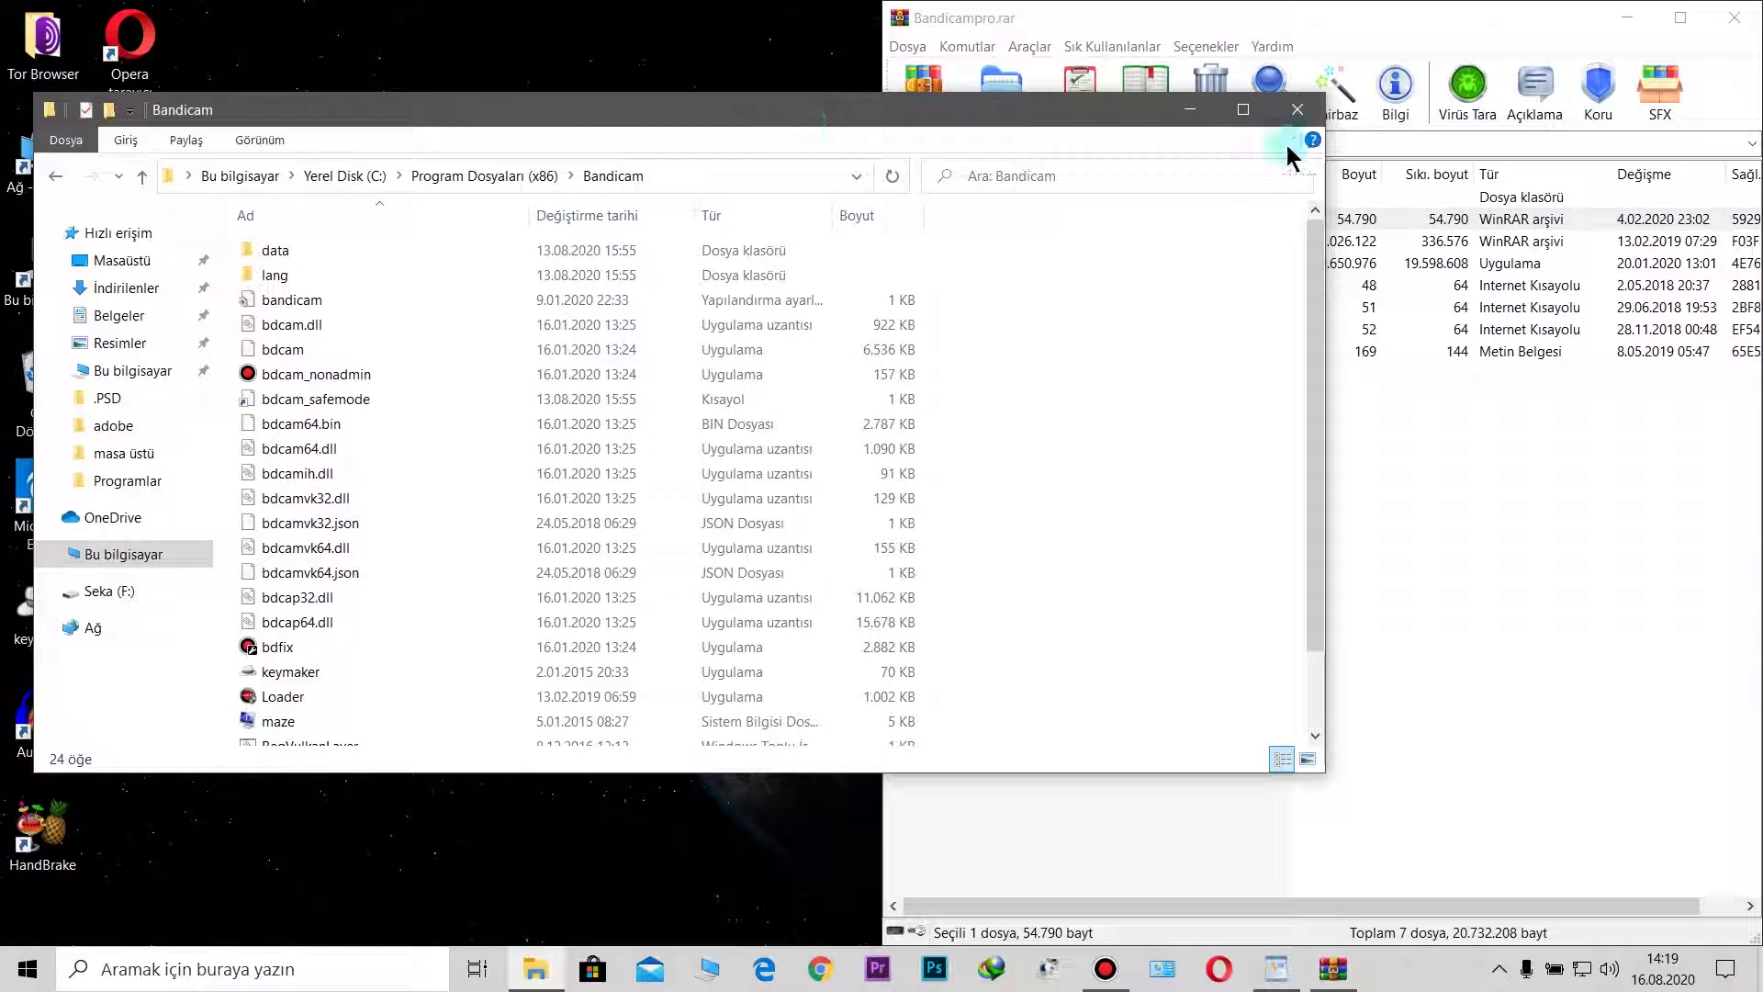
click(1297, 109)
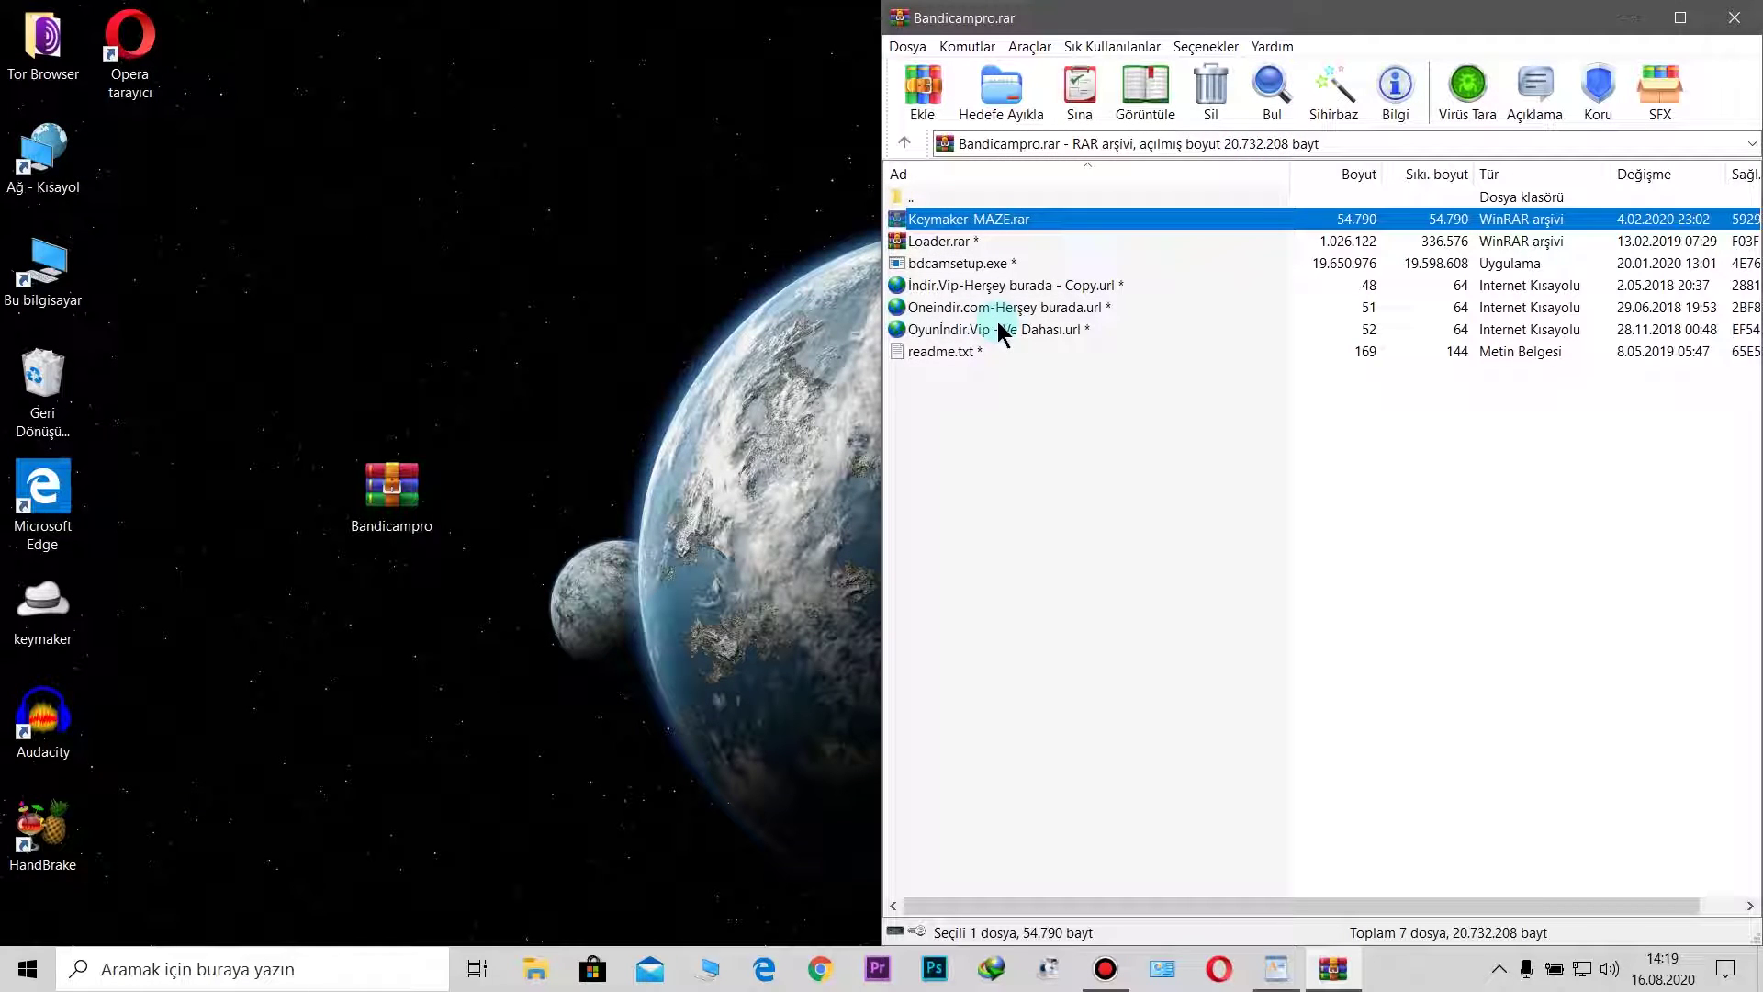
Step: Run the keymaker as administrator and enter a registration e-mail address
right_click(57, 634)
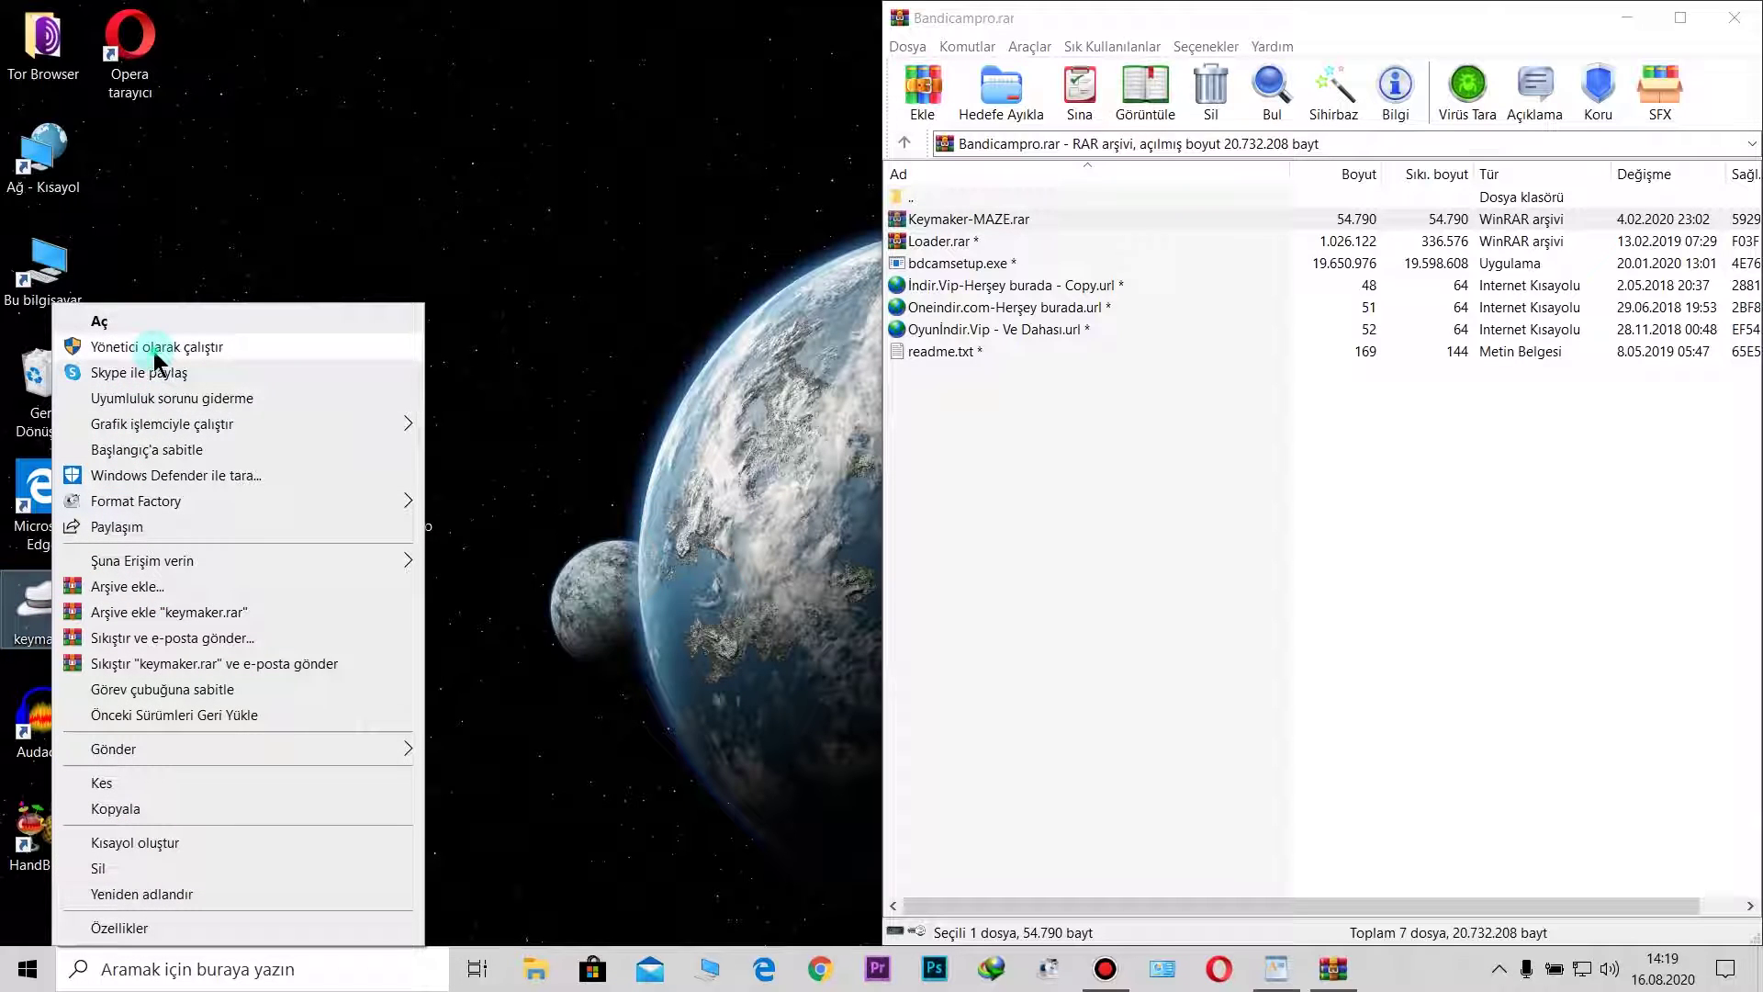
click(155, 349)
click(874, 554)
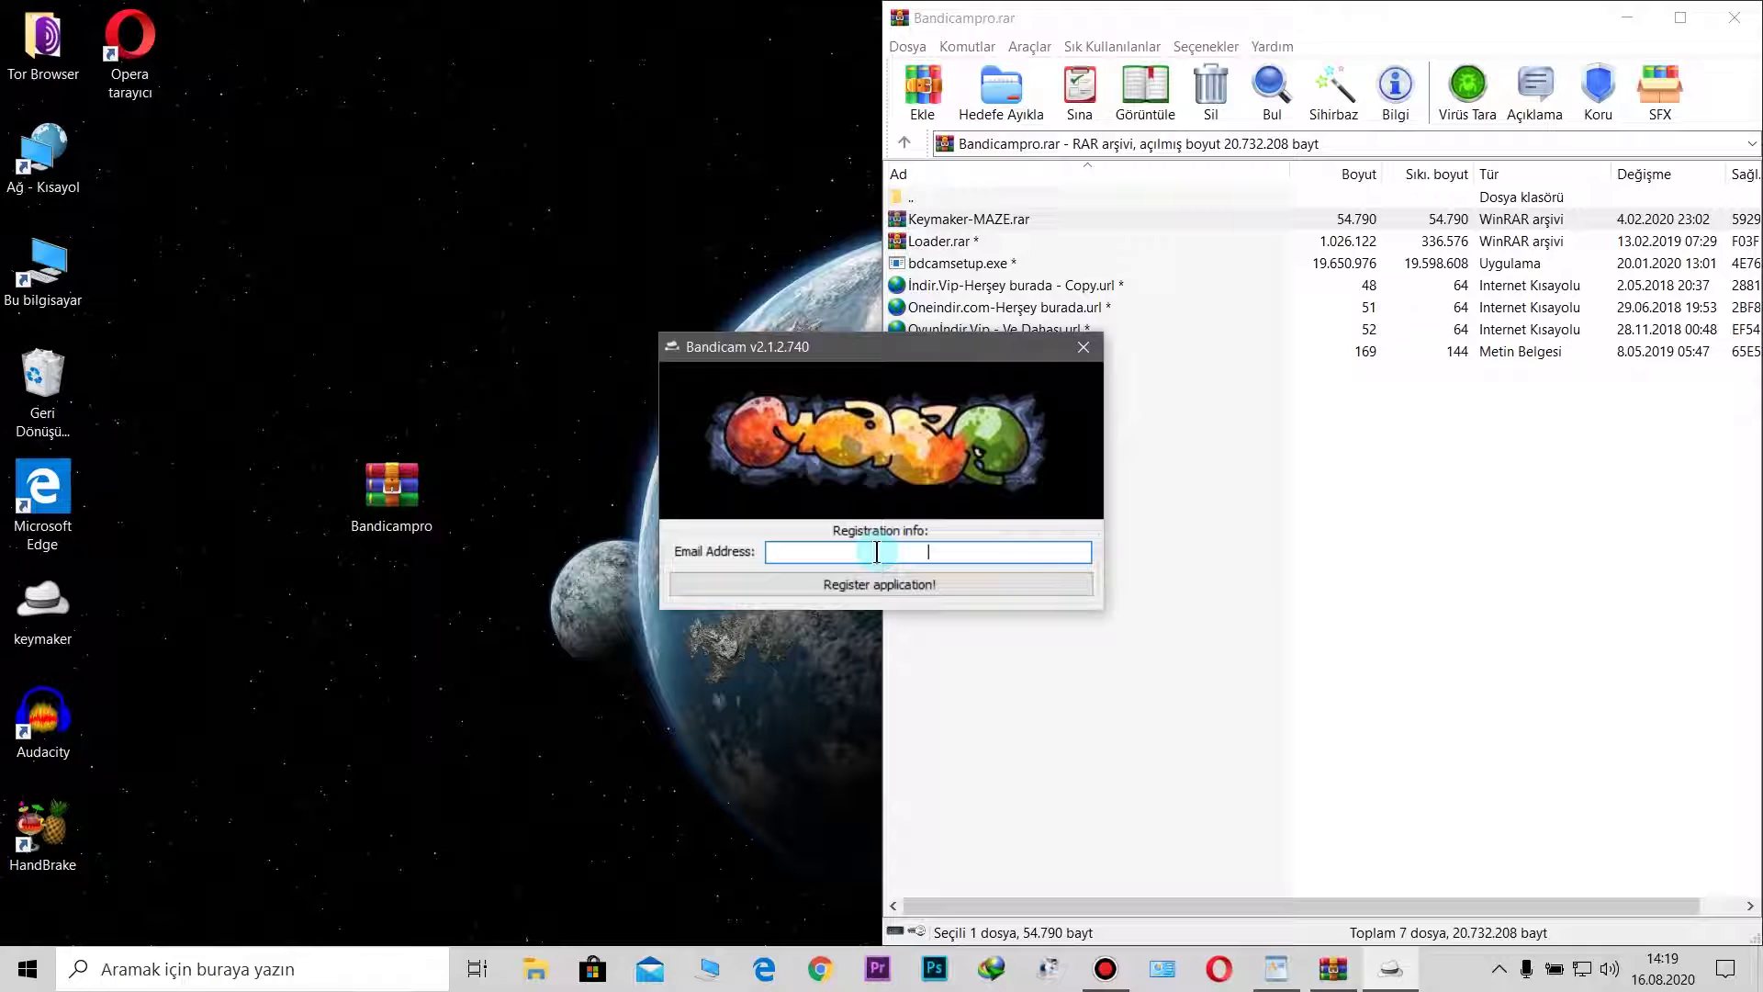
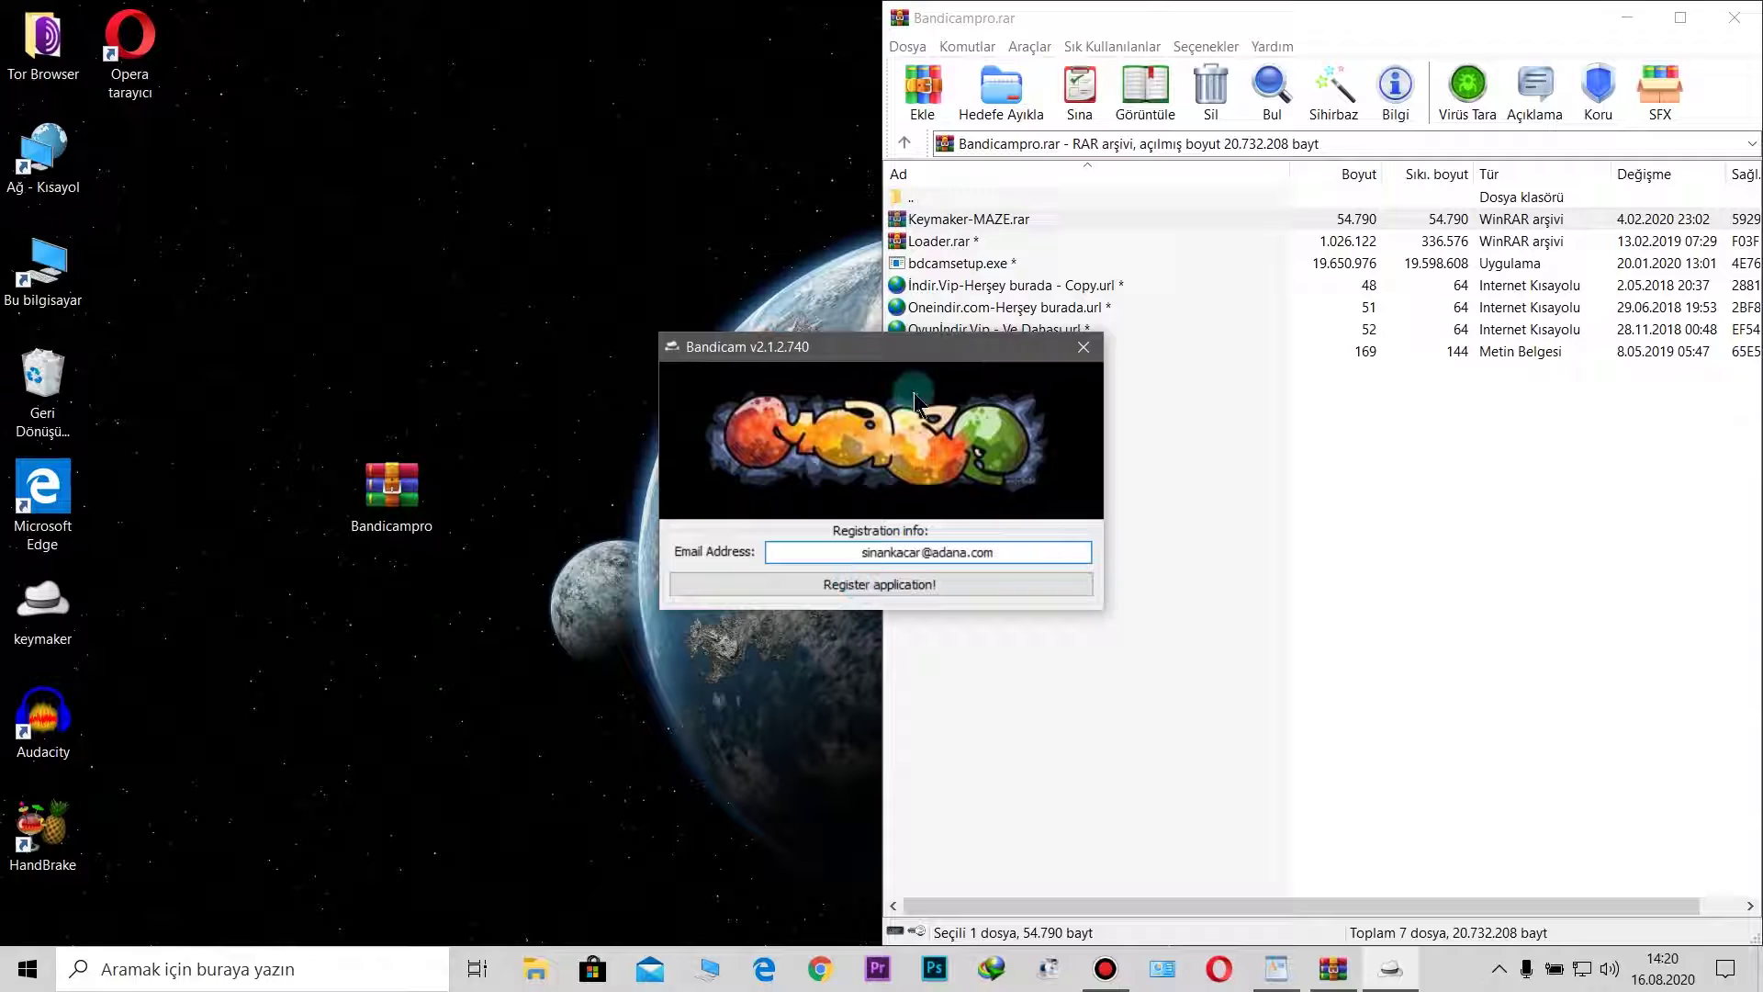
Step: Replace and then clear the e-mail field, and close the keymaker and WinRAR windows
drag(1029, 552, 823, 557)
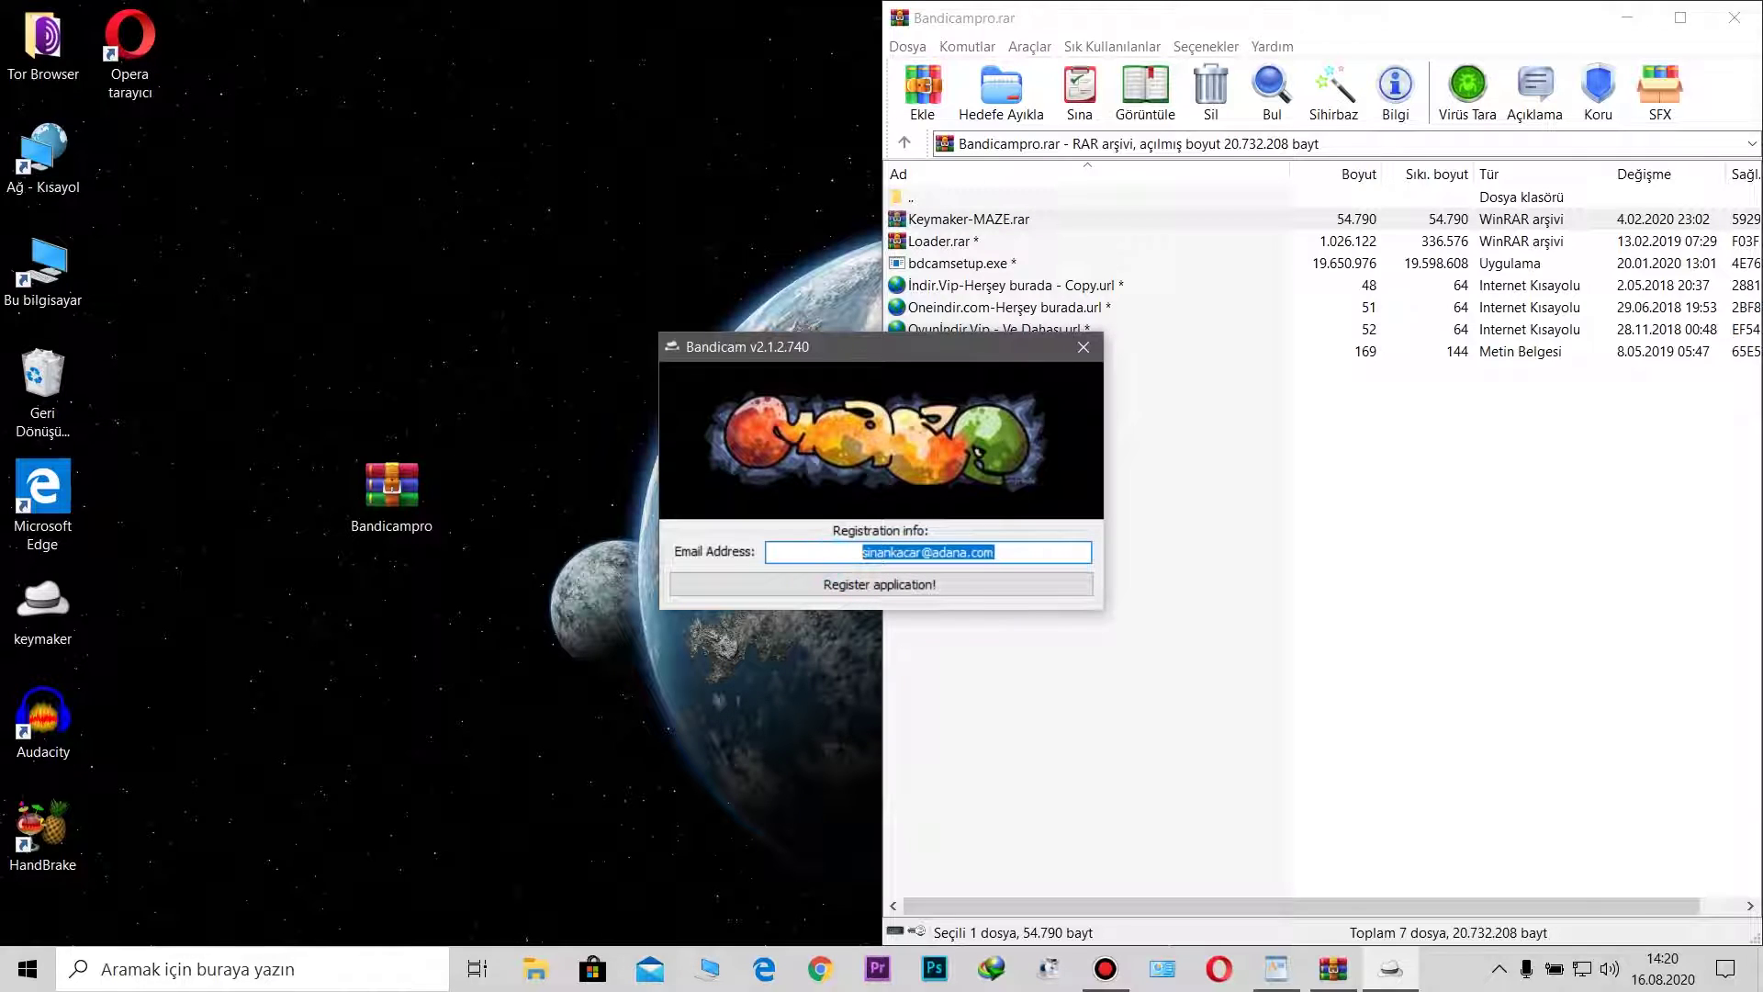
text(ksjfsklfsjfs.com)
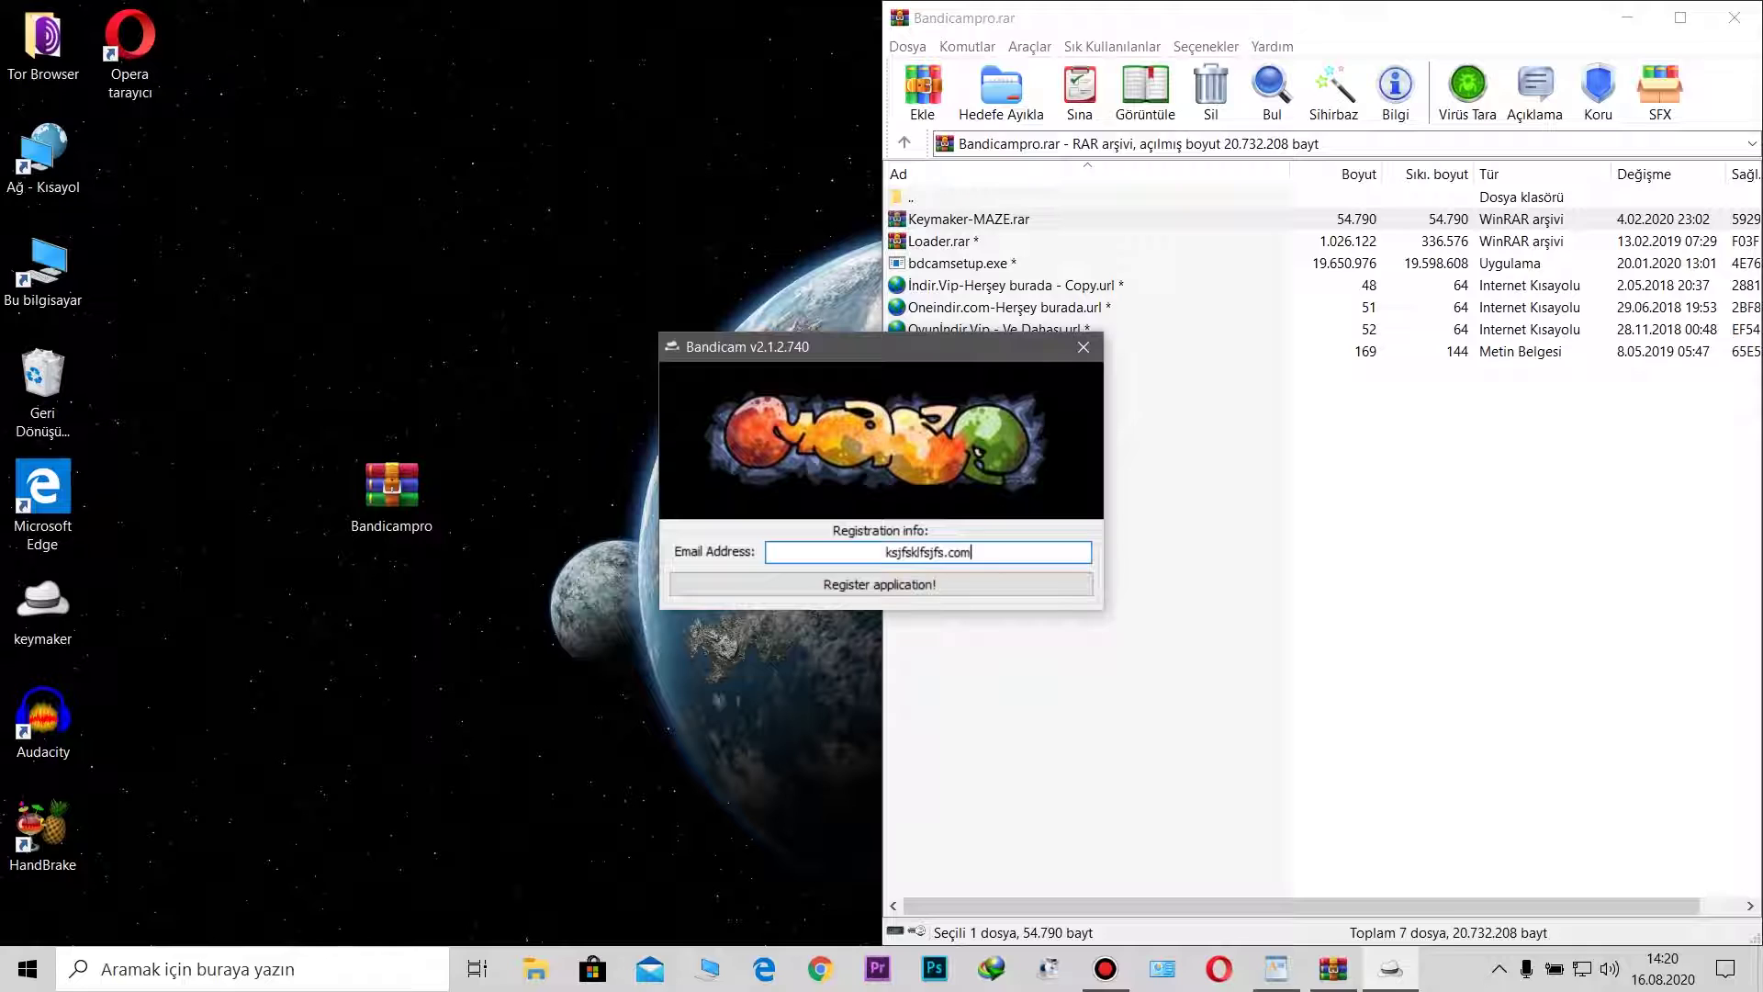
drag(1021, 548, 845, 556)
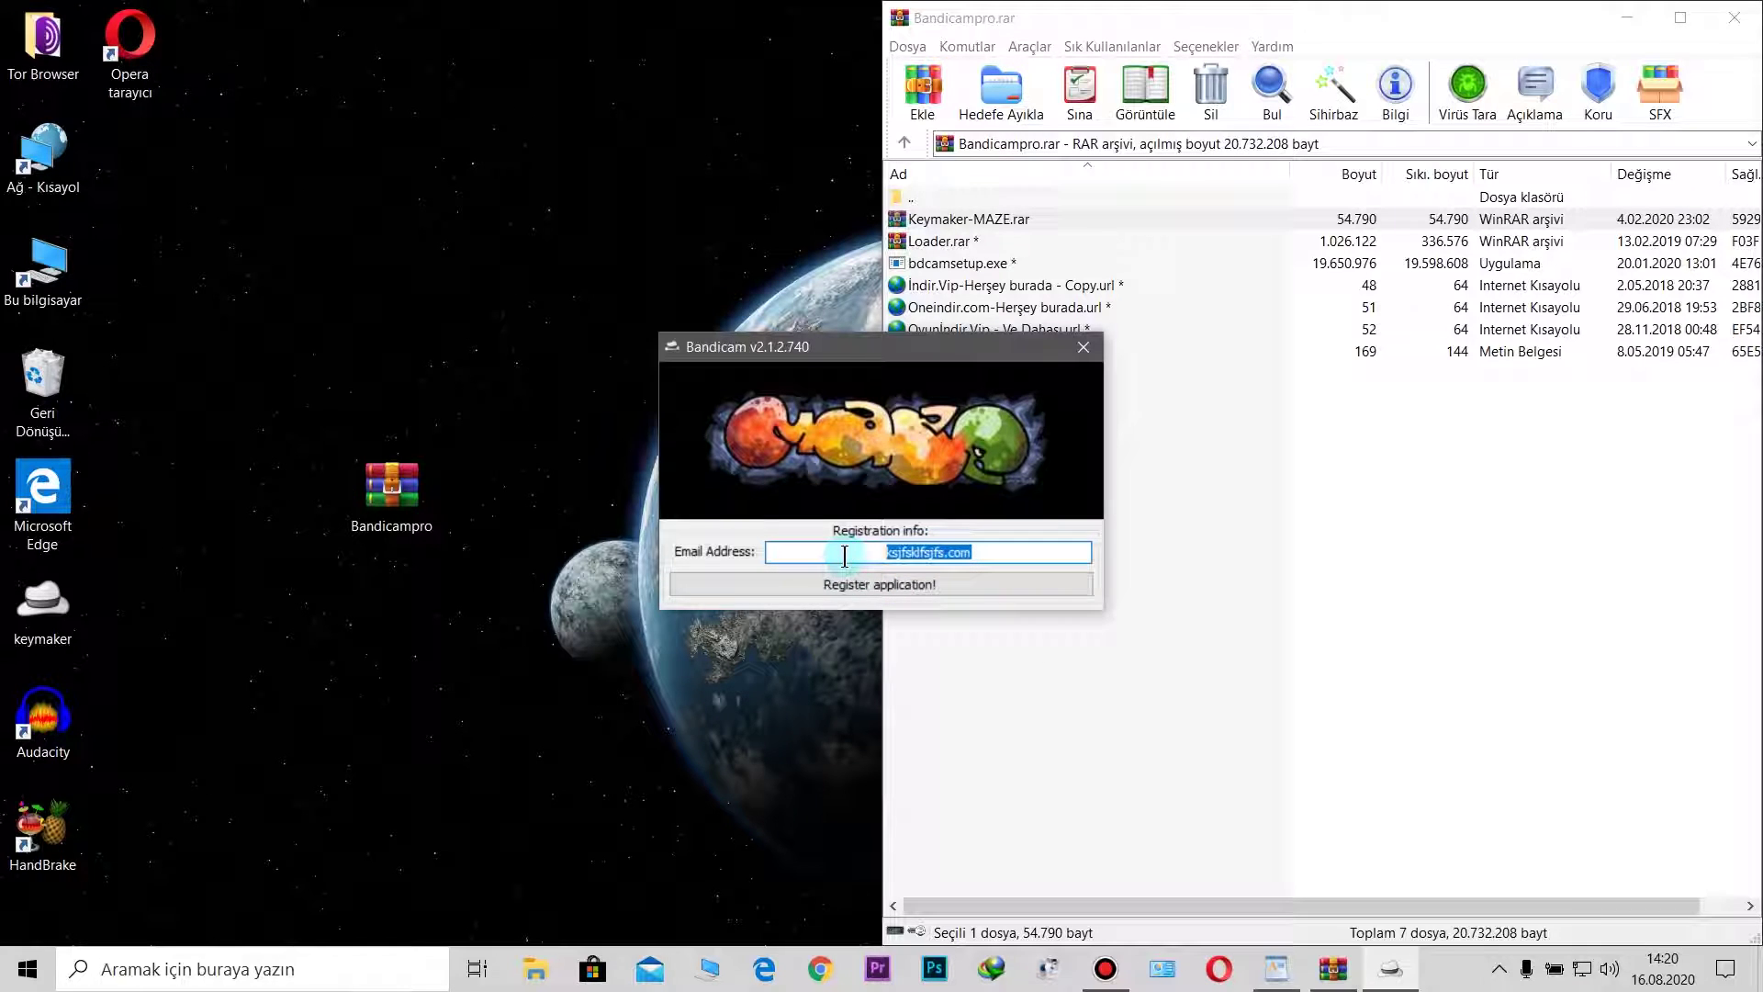
key(BackSpace)
click(1082, 349)
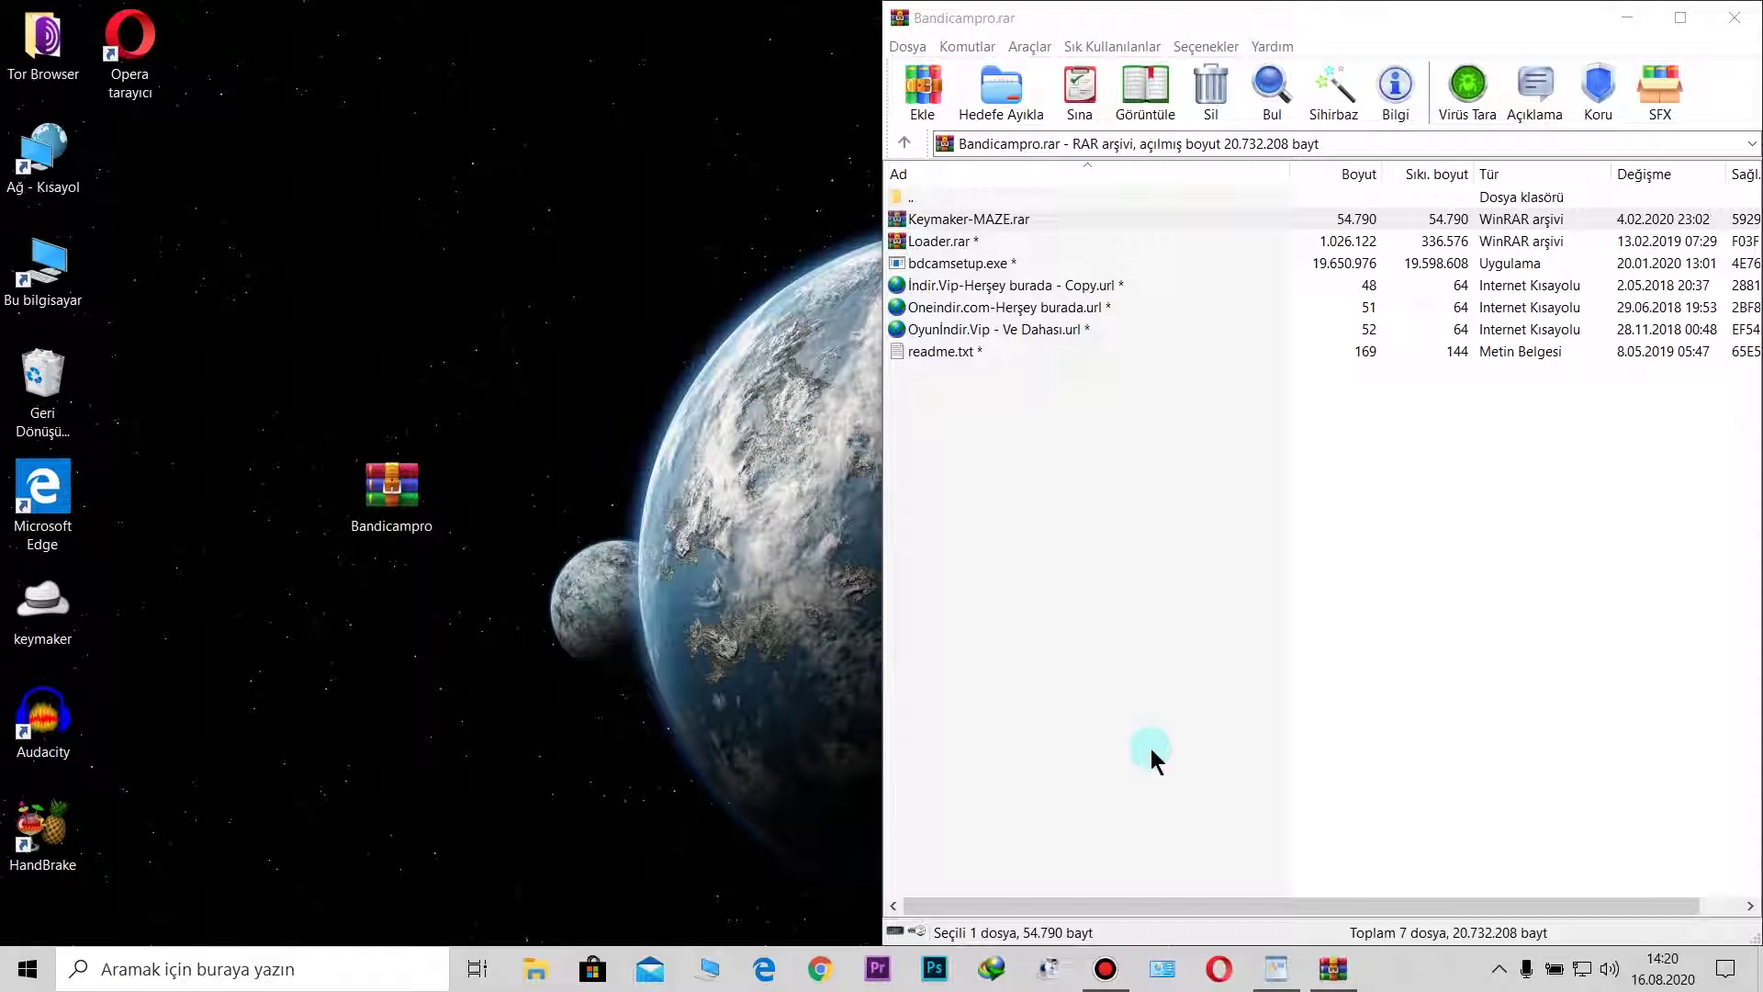
click(1734, 17)
Step: Restore the Bandicam window and show its Bilgi license information
right_click(1117, 949)
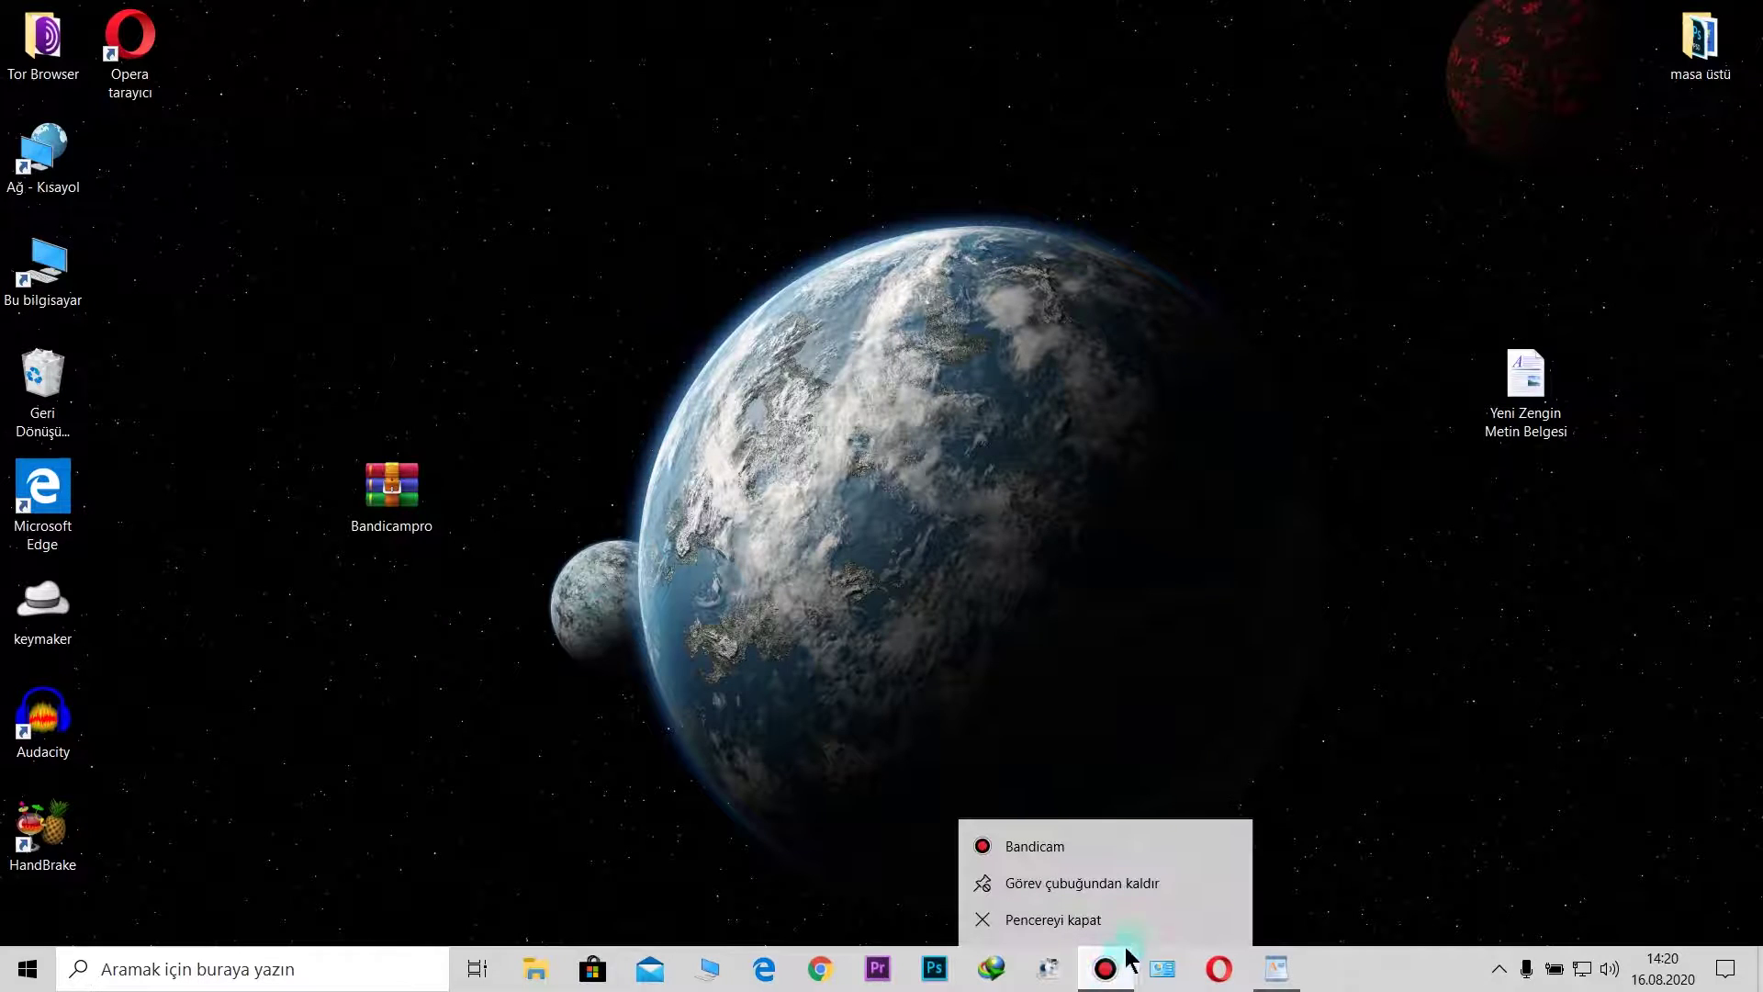
click(1224, 653)
click(1104, 969)
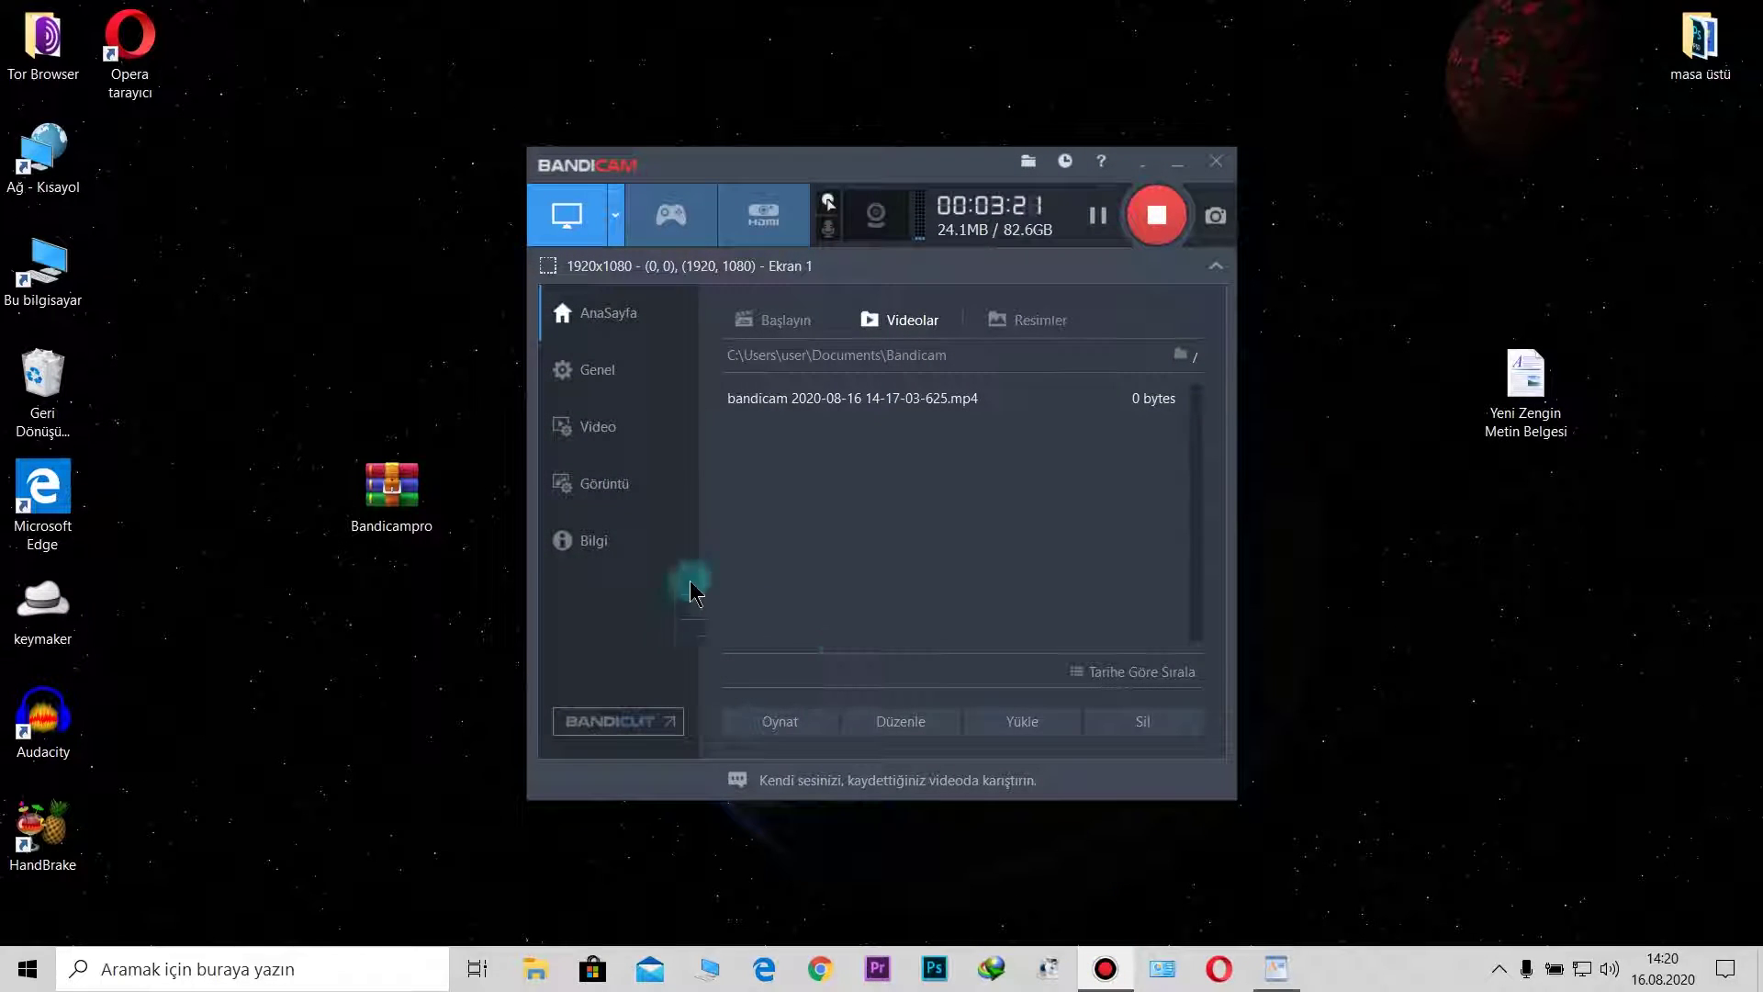
click(598, 541)
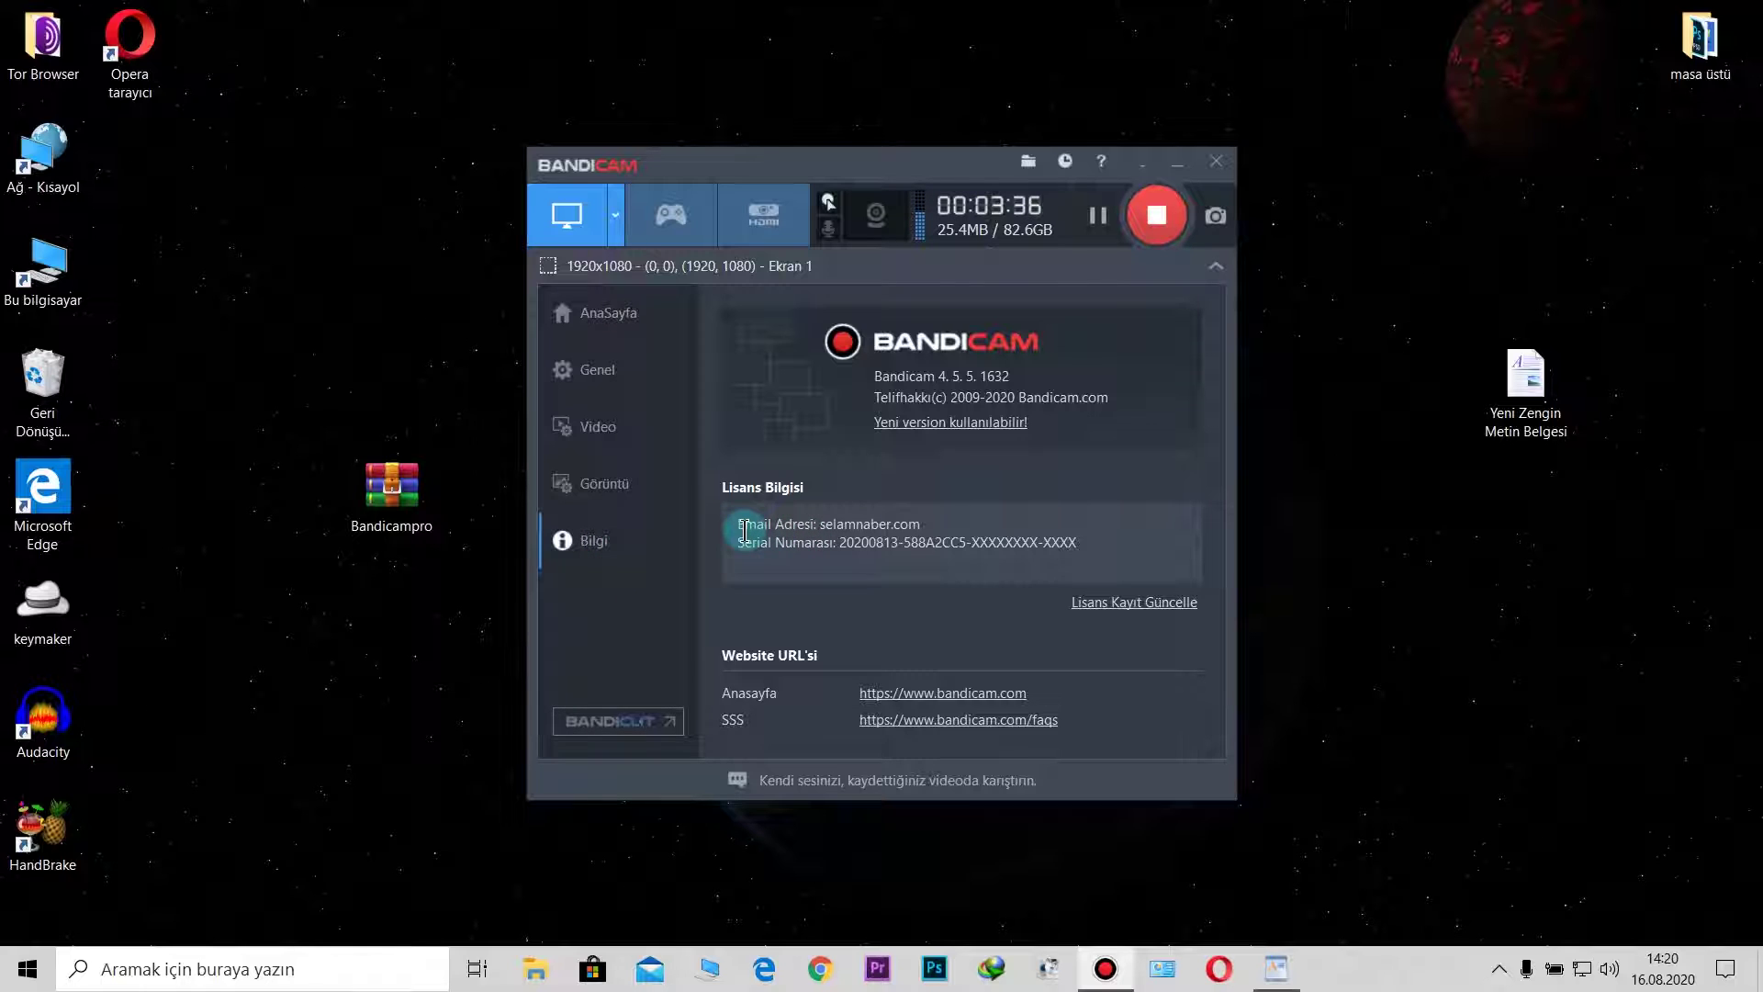
Step: Select the license e-mail and serial lines, then return to the AnaSayfa home page
drag(743, 525, 1068, 534)
click(885, 543)
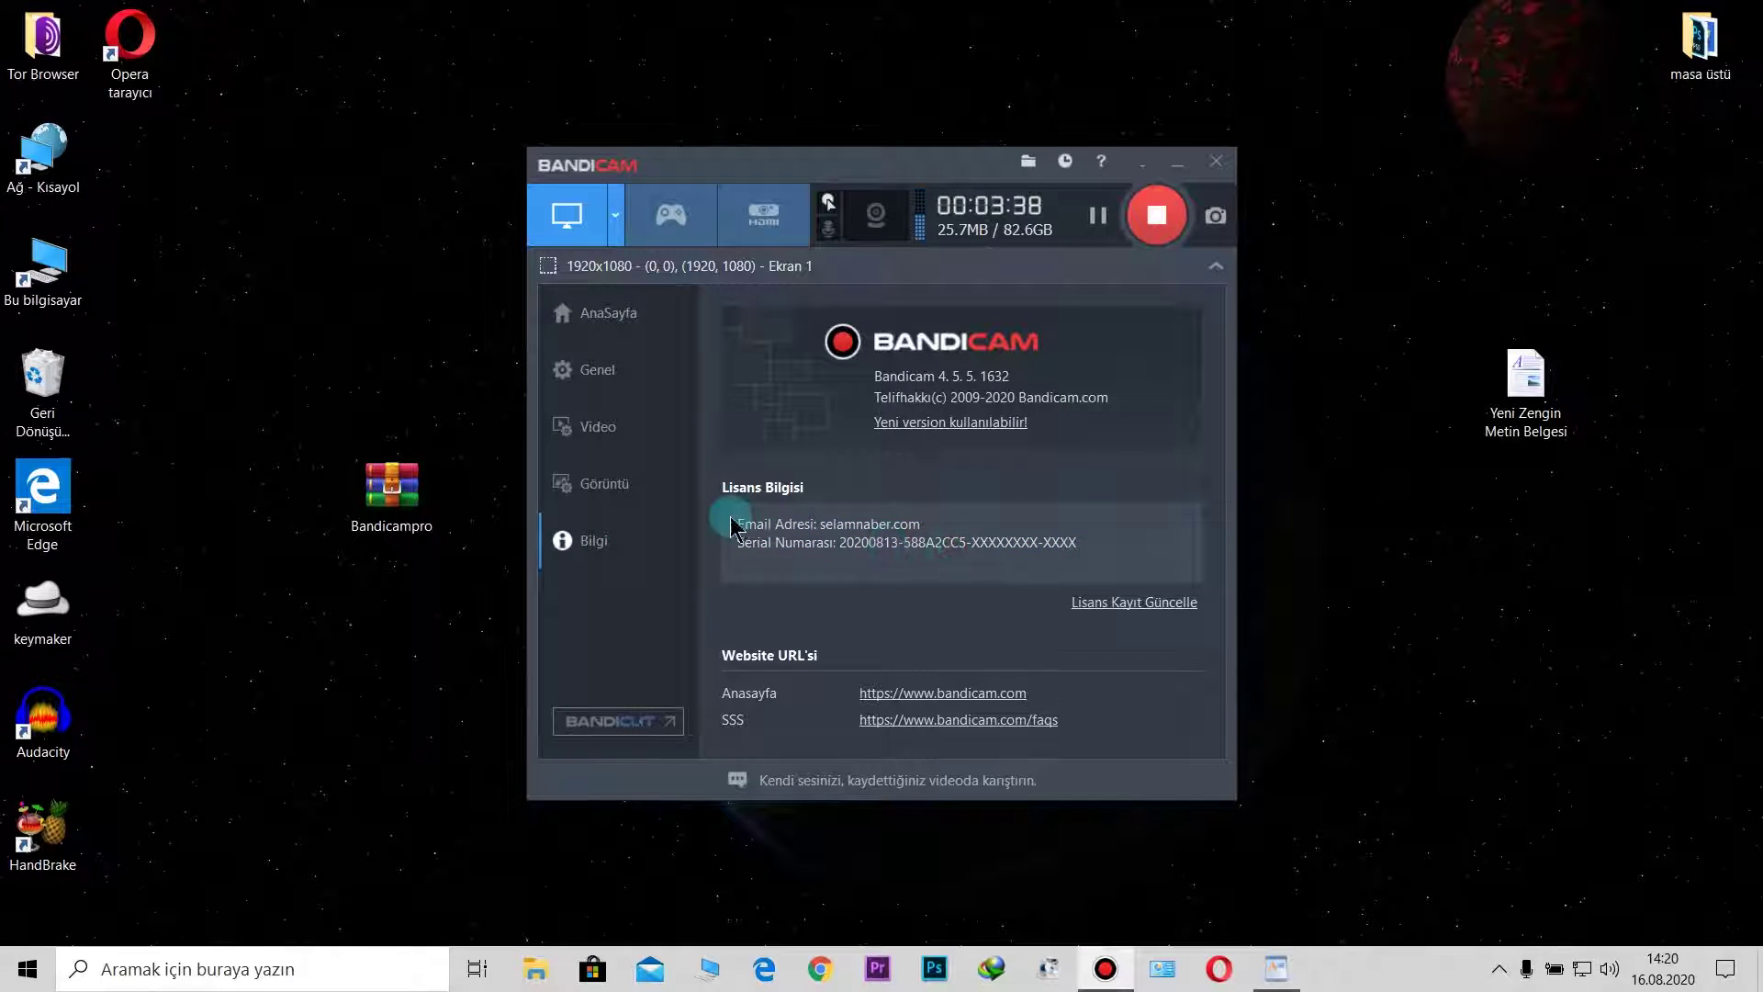
drag(732, 519, 1102, 545)
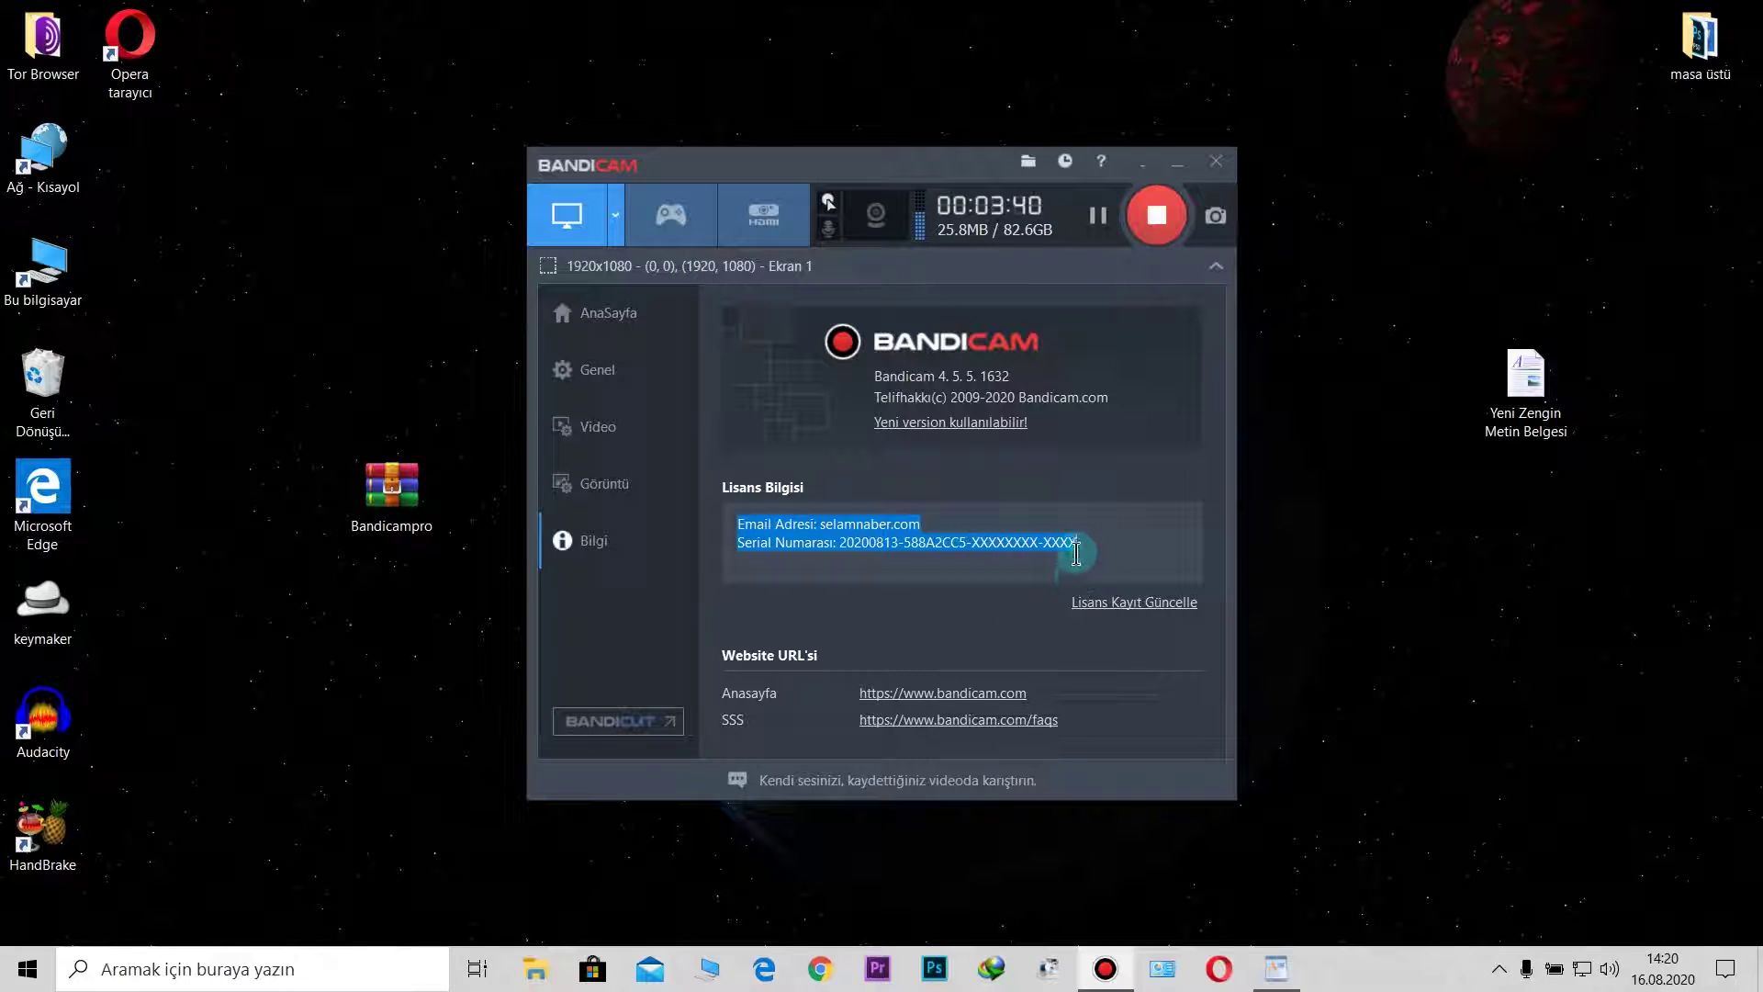
click(1080, 551)
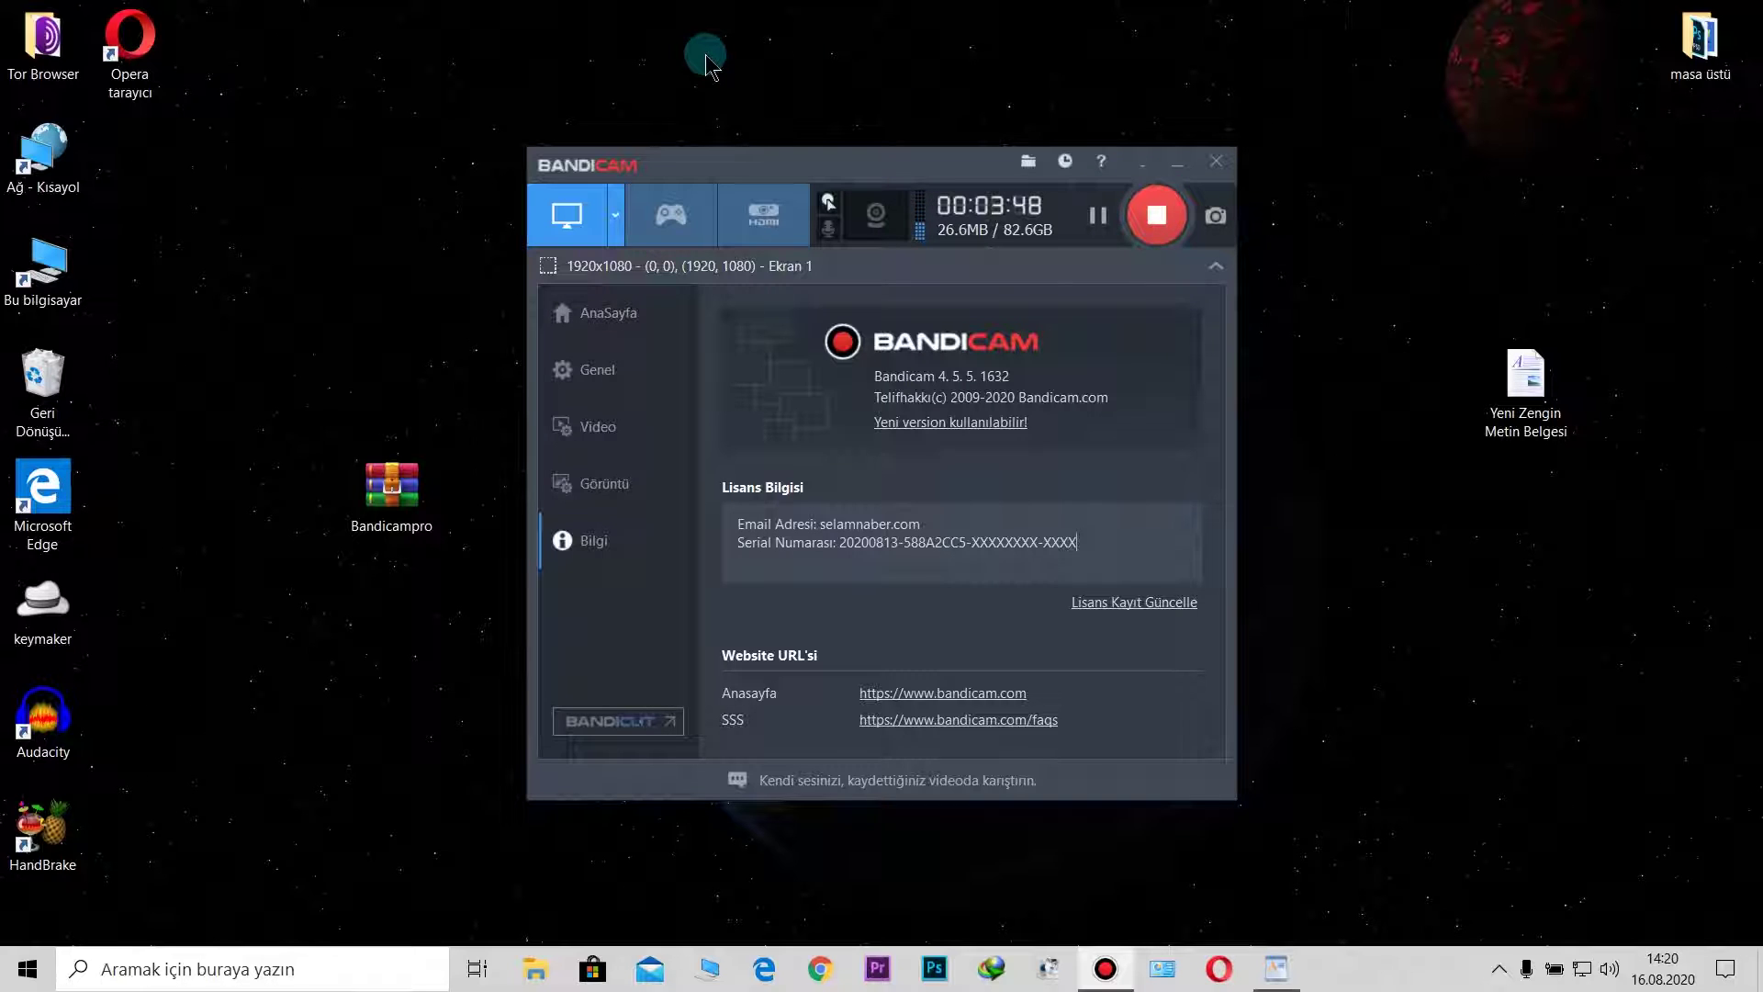
click(638, 314)
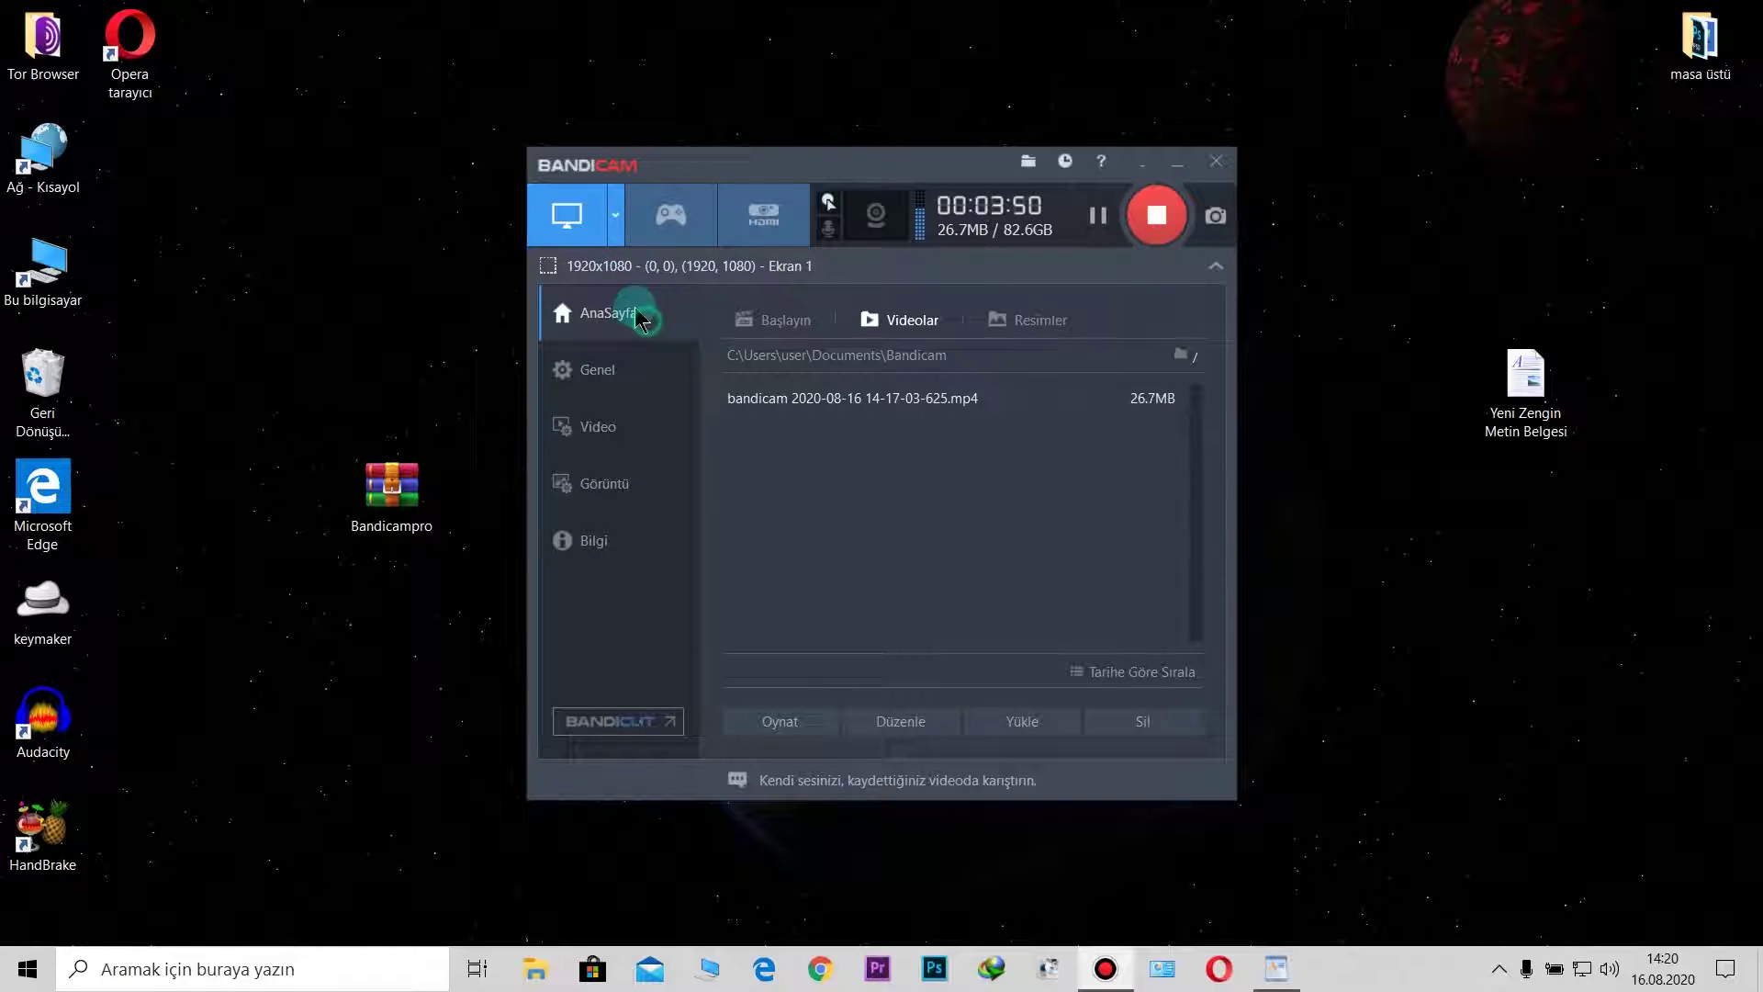
click(617, 216)
mouse_move(735, 397)
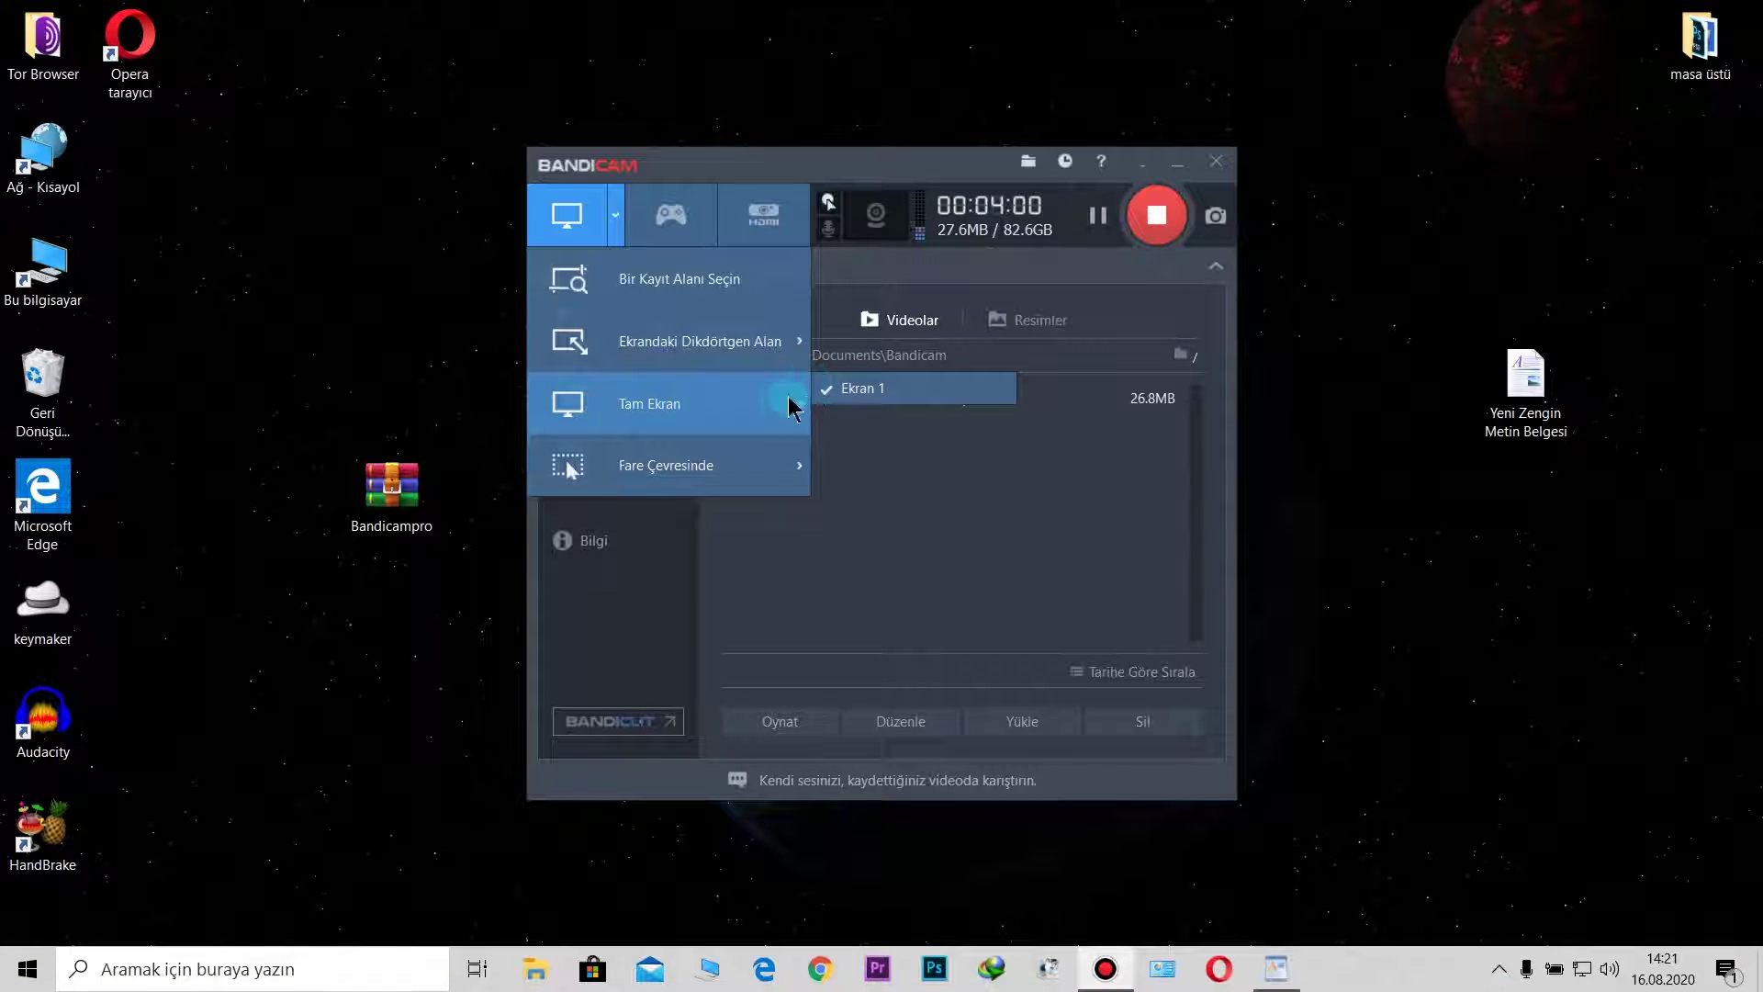
click(706, 174)
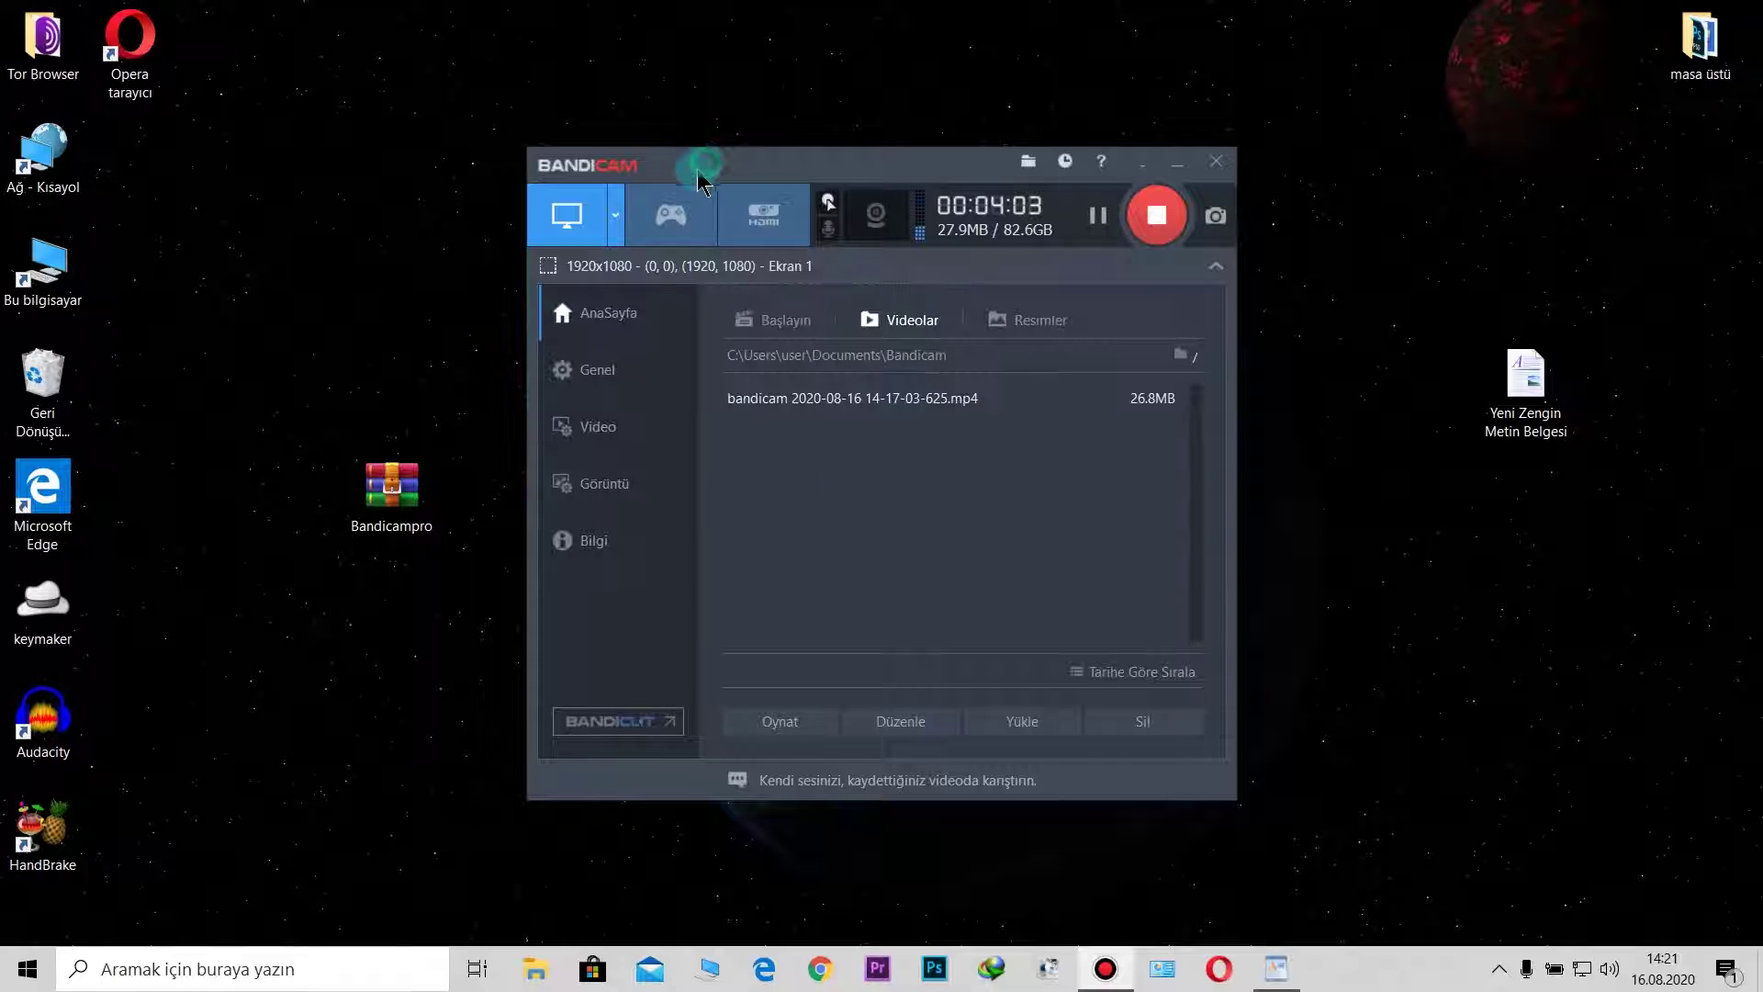
click(667, 220)
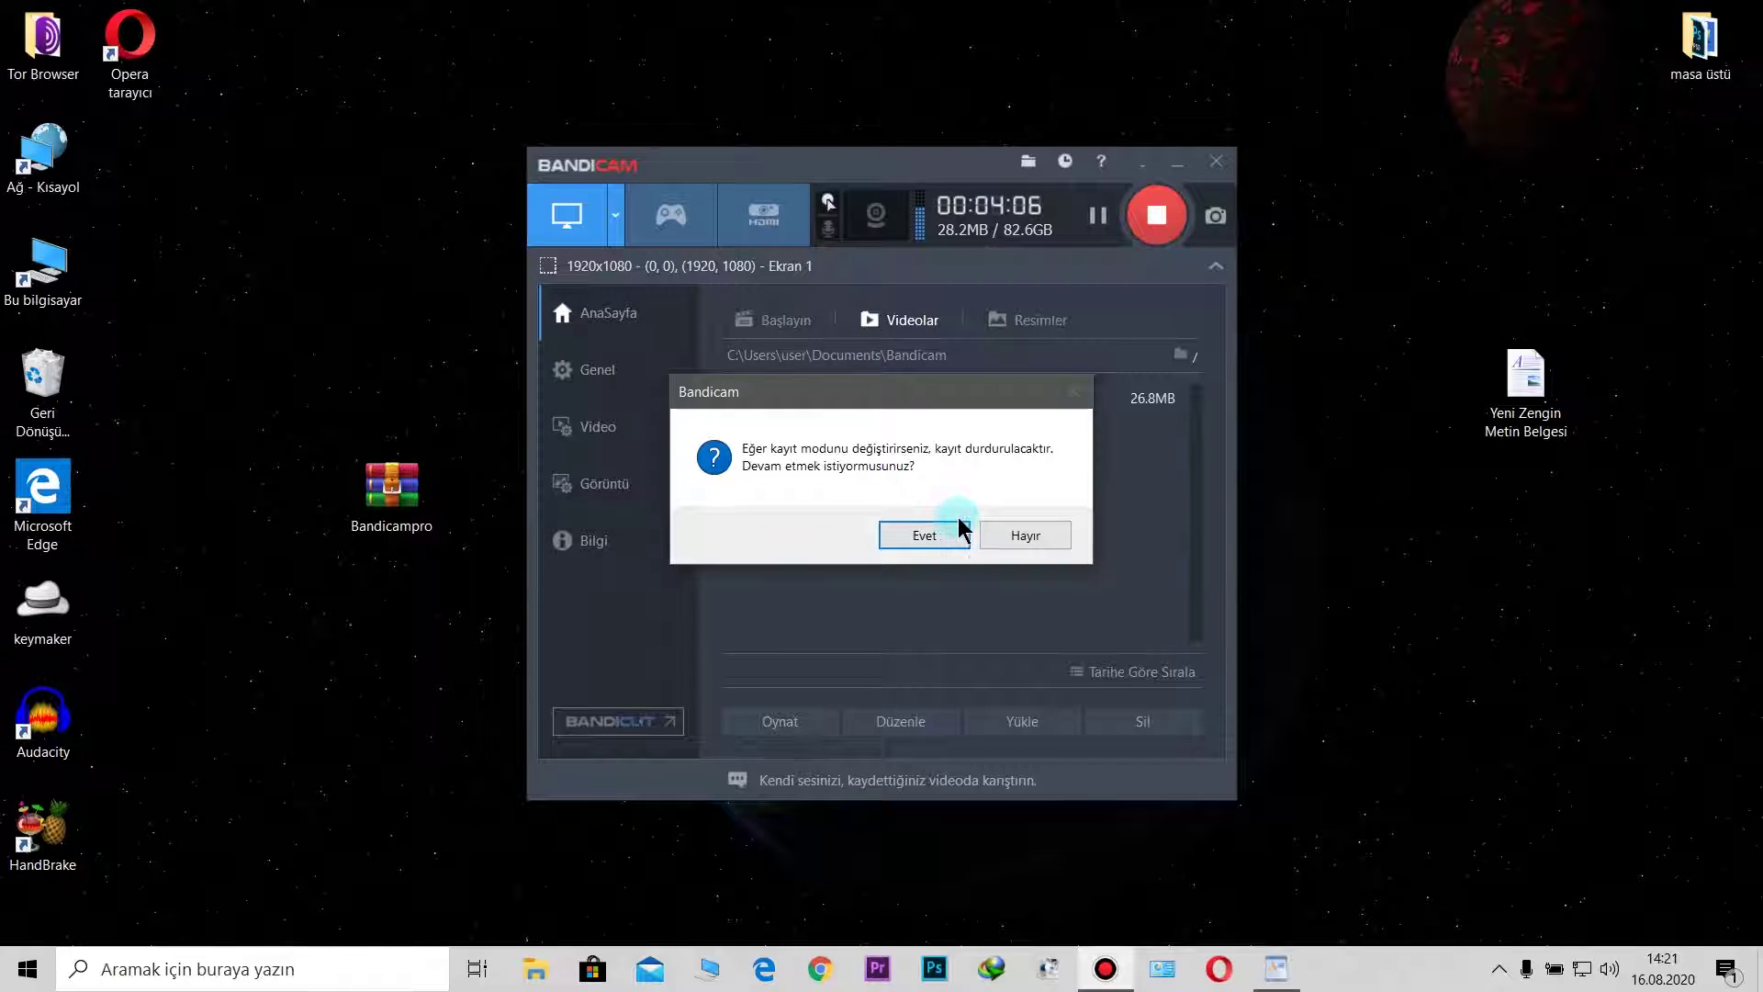
click(1022, 537)
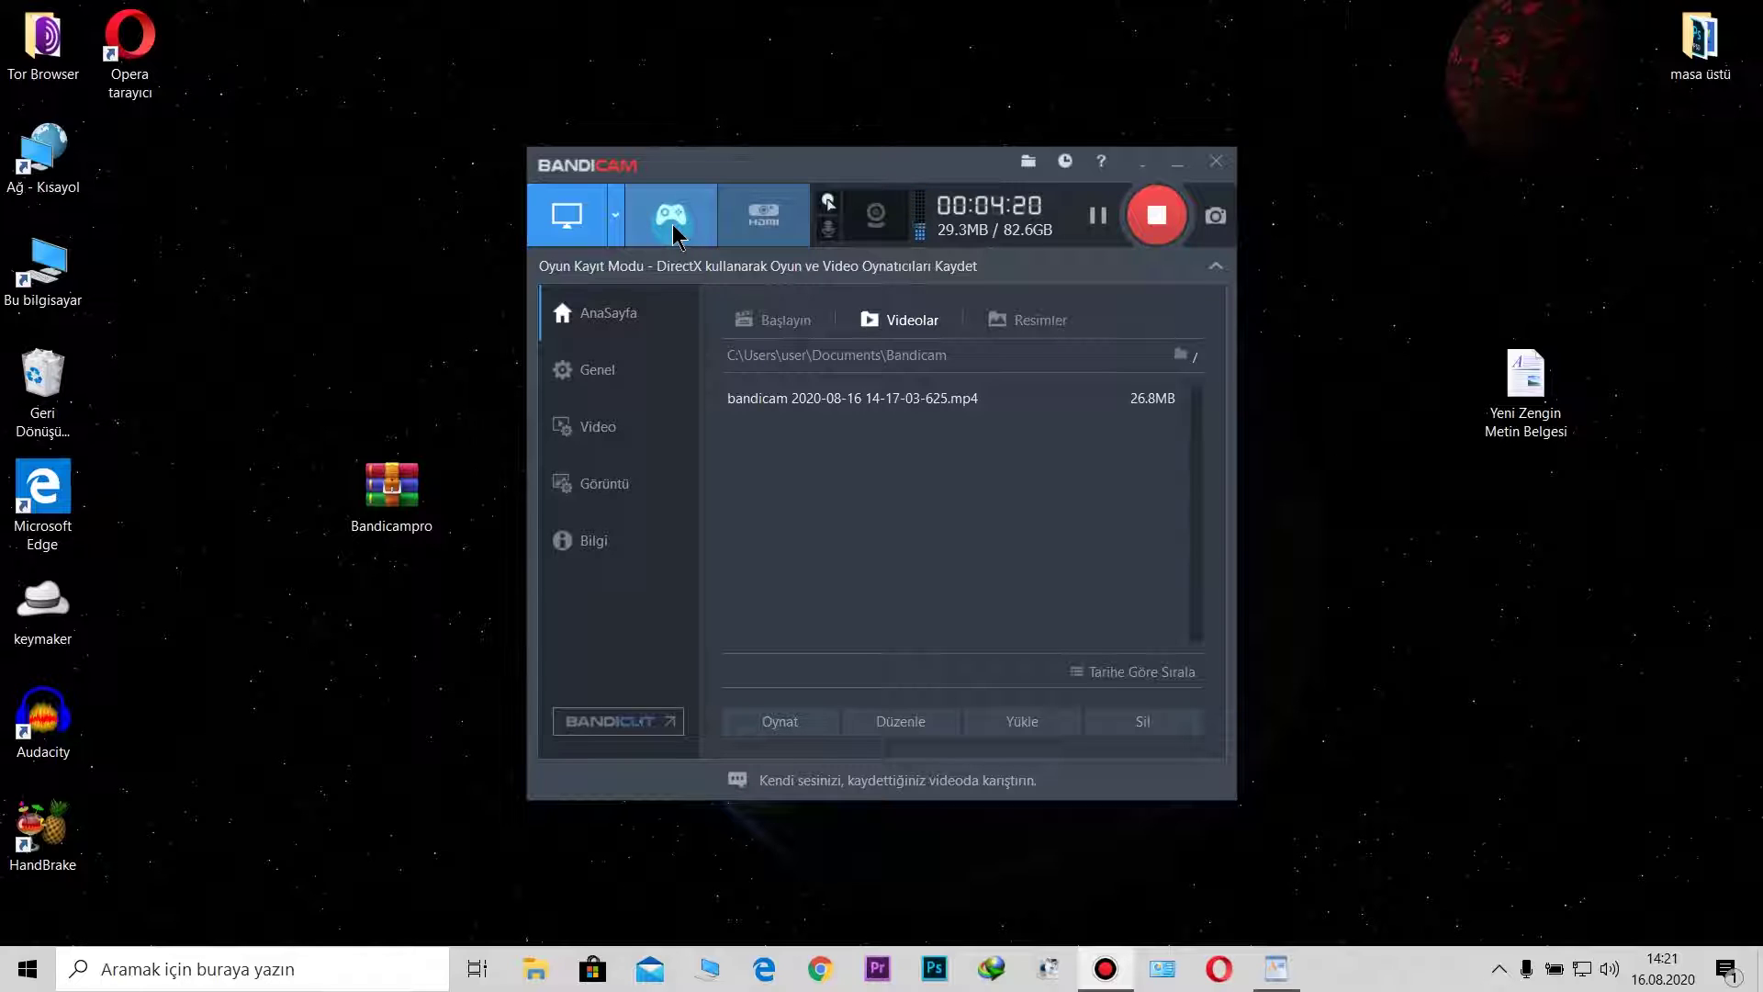
click(643, 372)
Step: Leave the Genel output folder as C:\Users\user\Documents\Bandicam and switch to Video settings
click(739, 395)
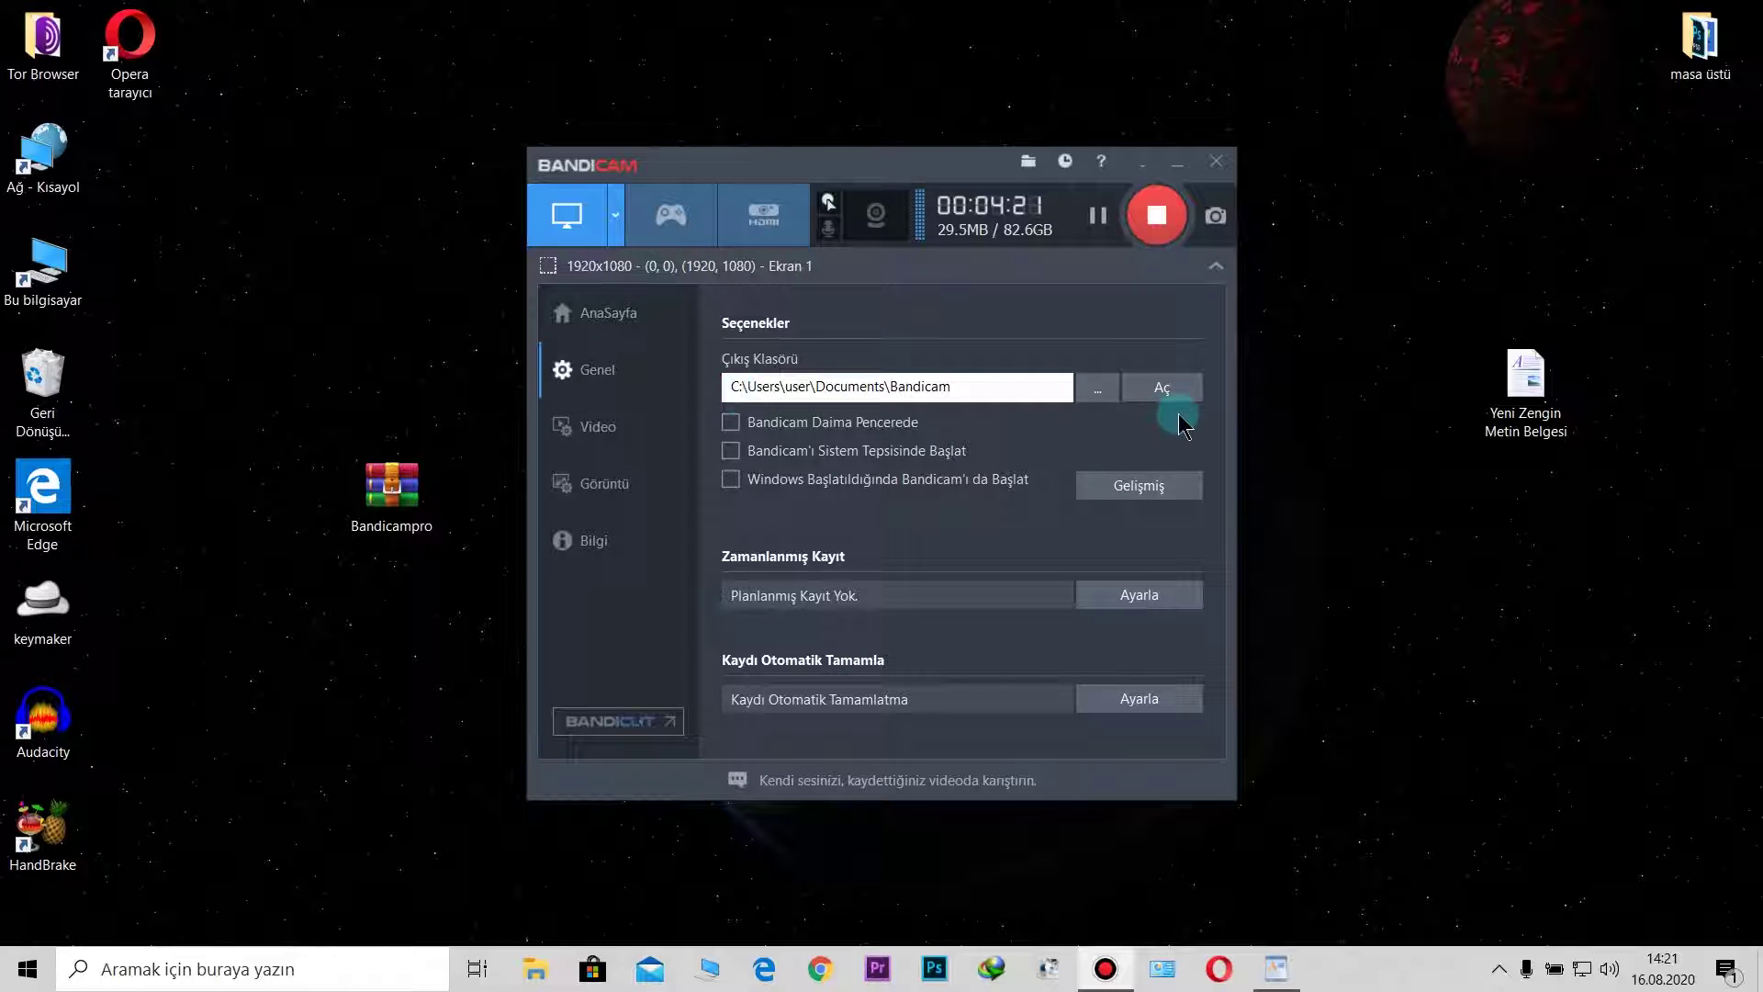
click(1099, 388)
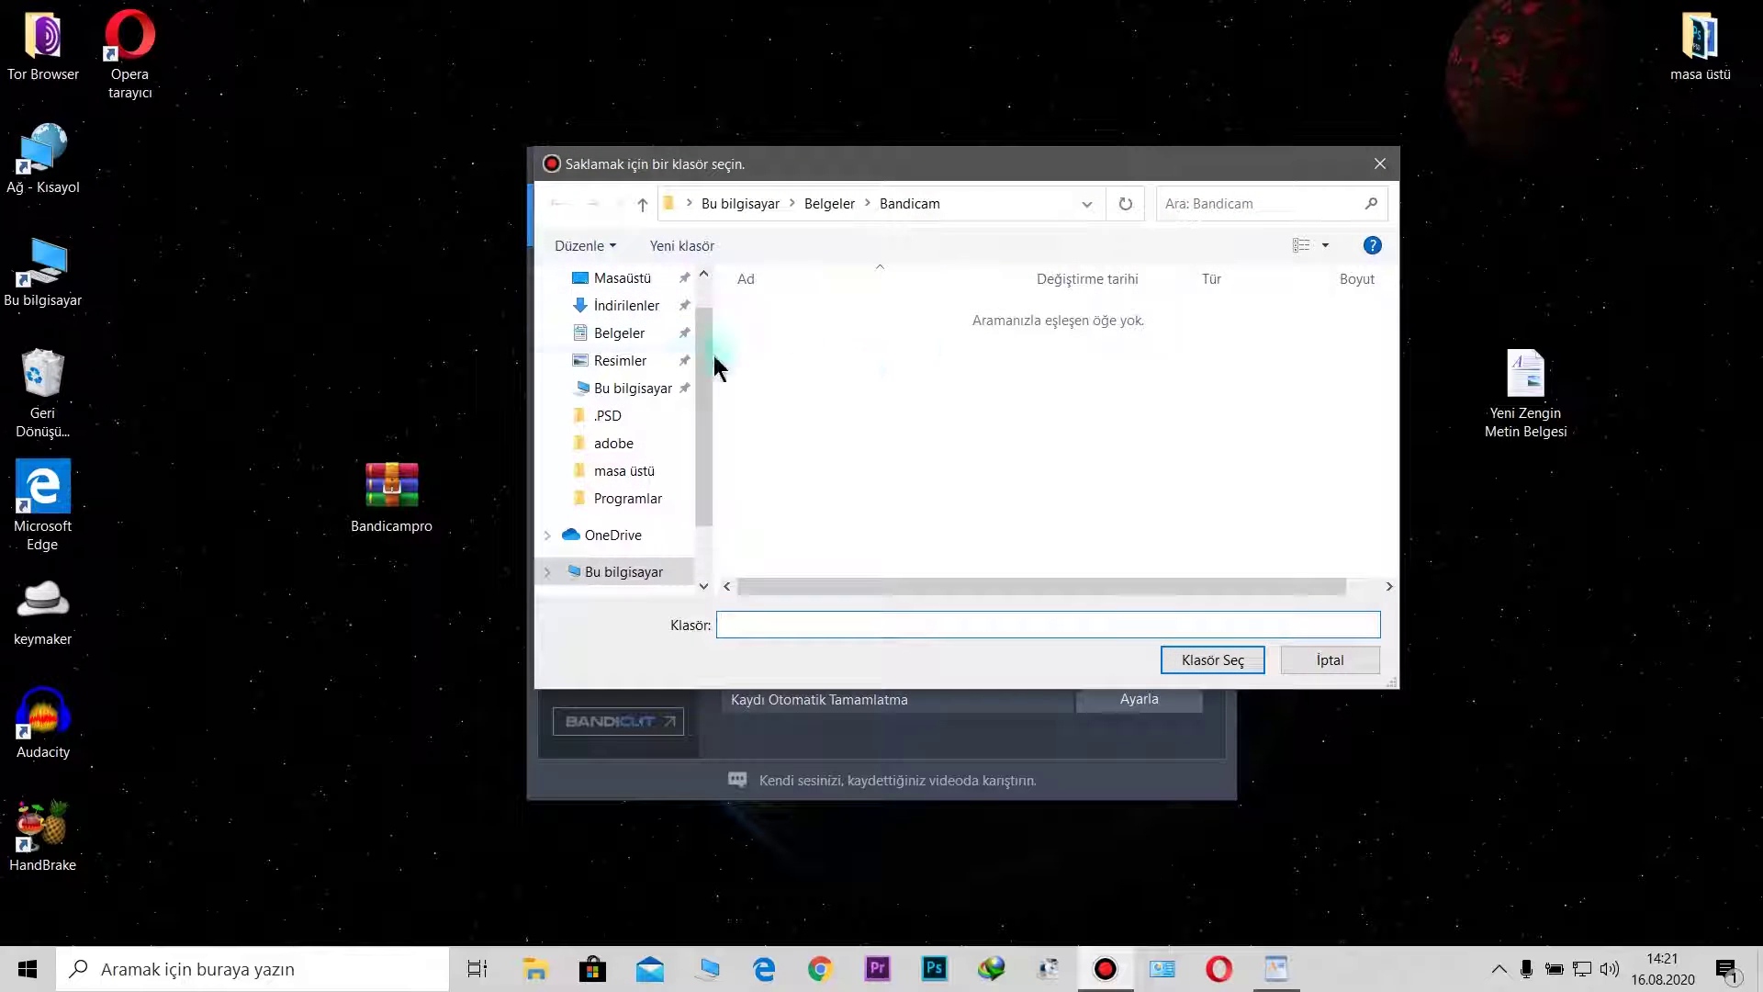
click(1381, 164)
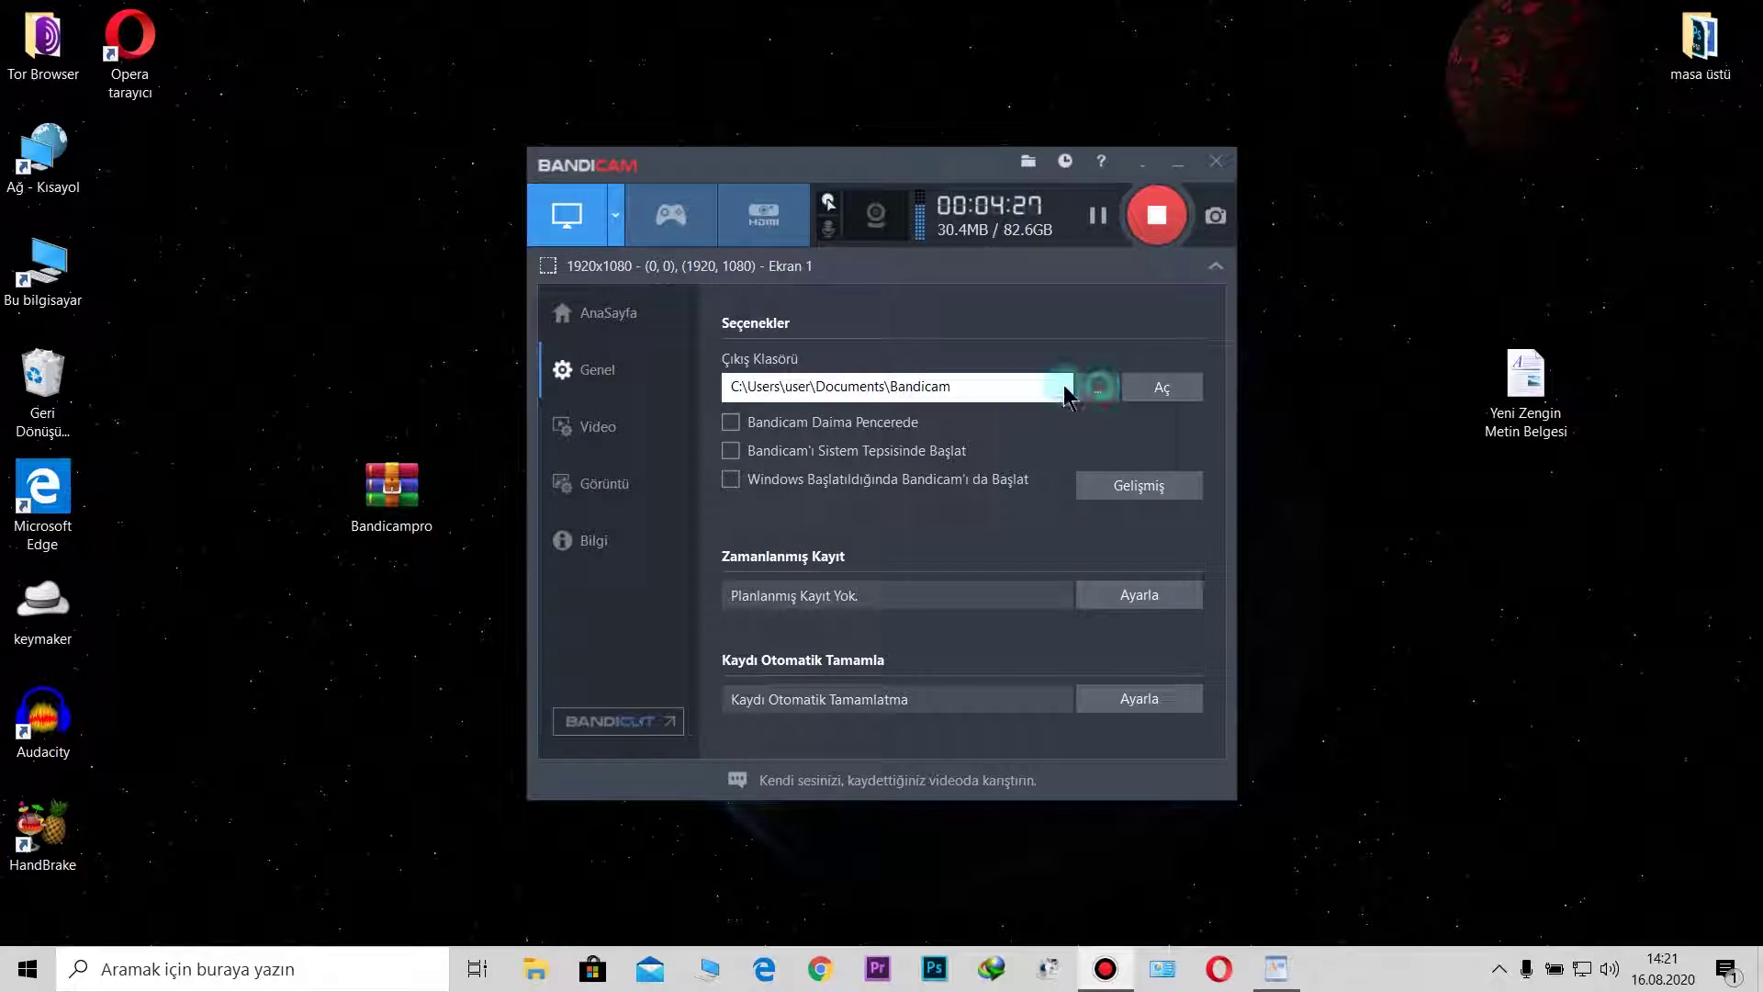
click(1100, 381)
click(1378, 169)
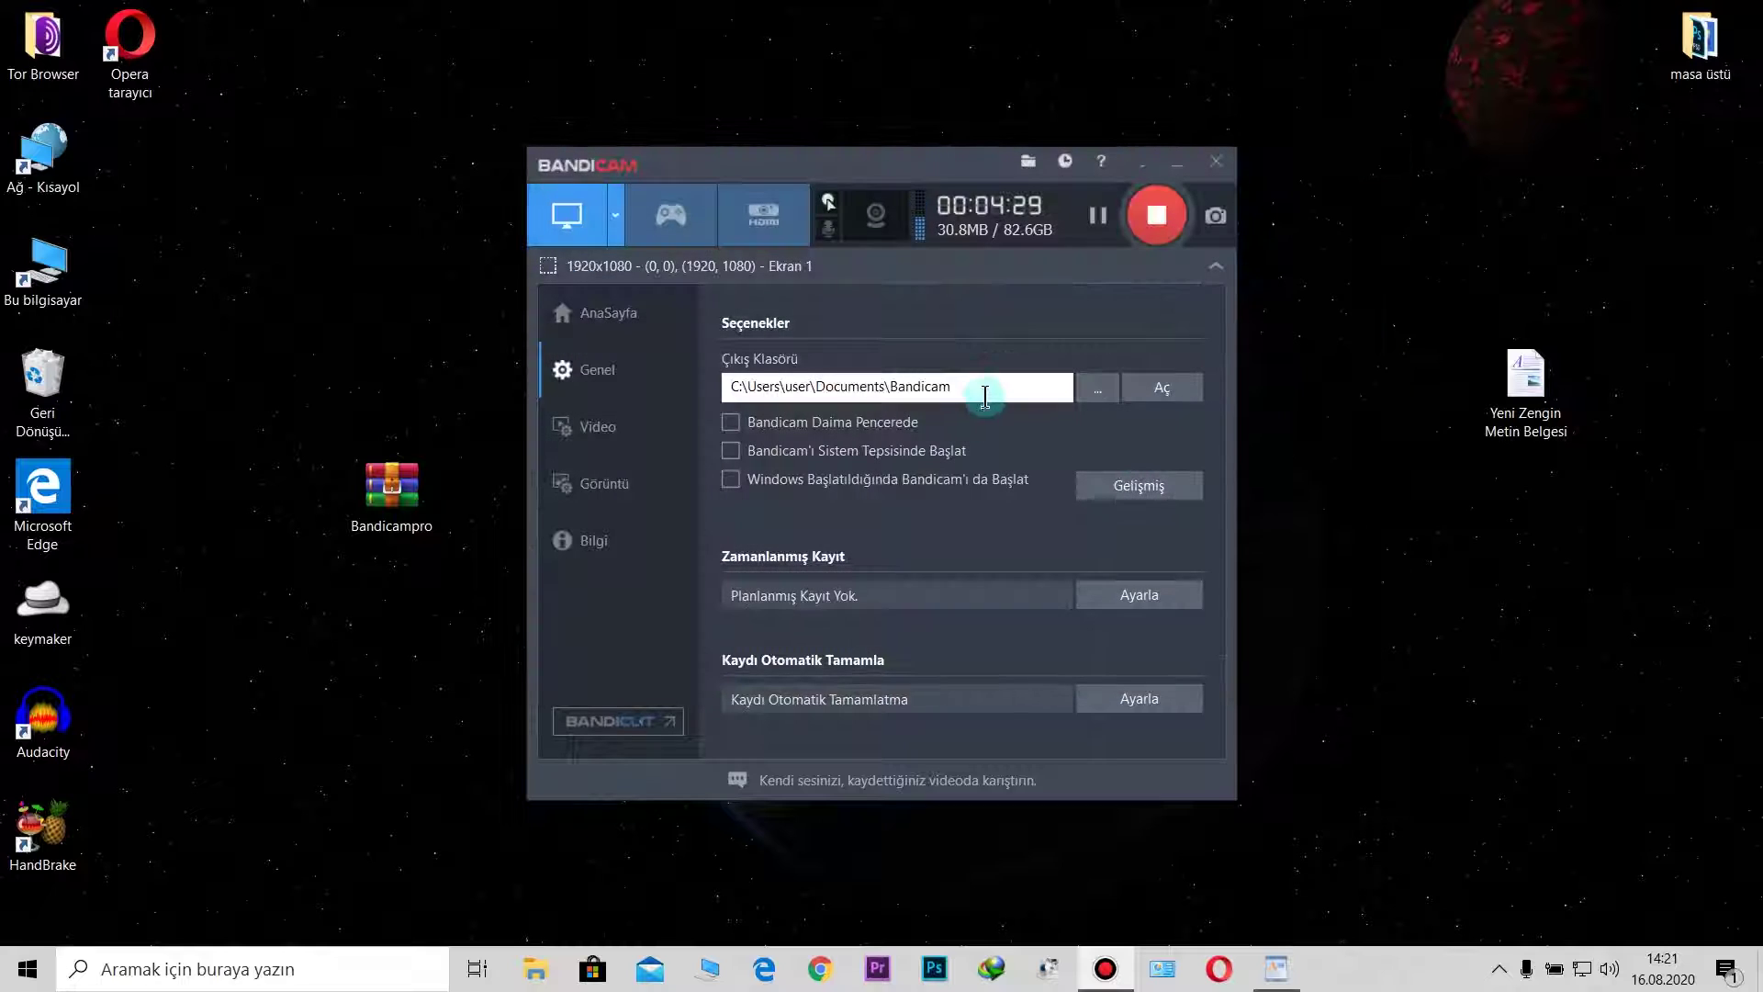
click(627, 419)
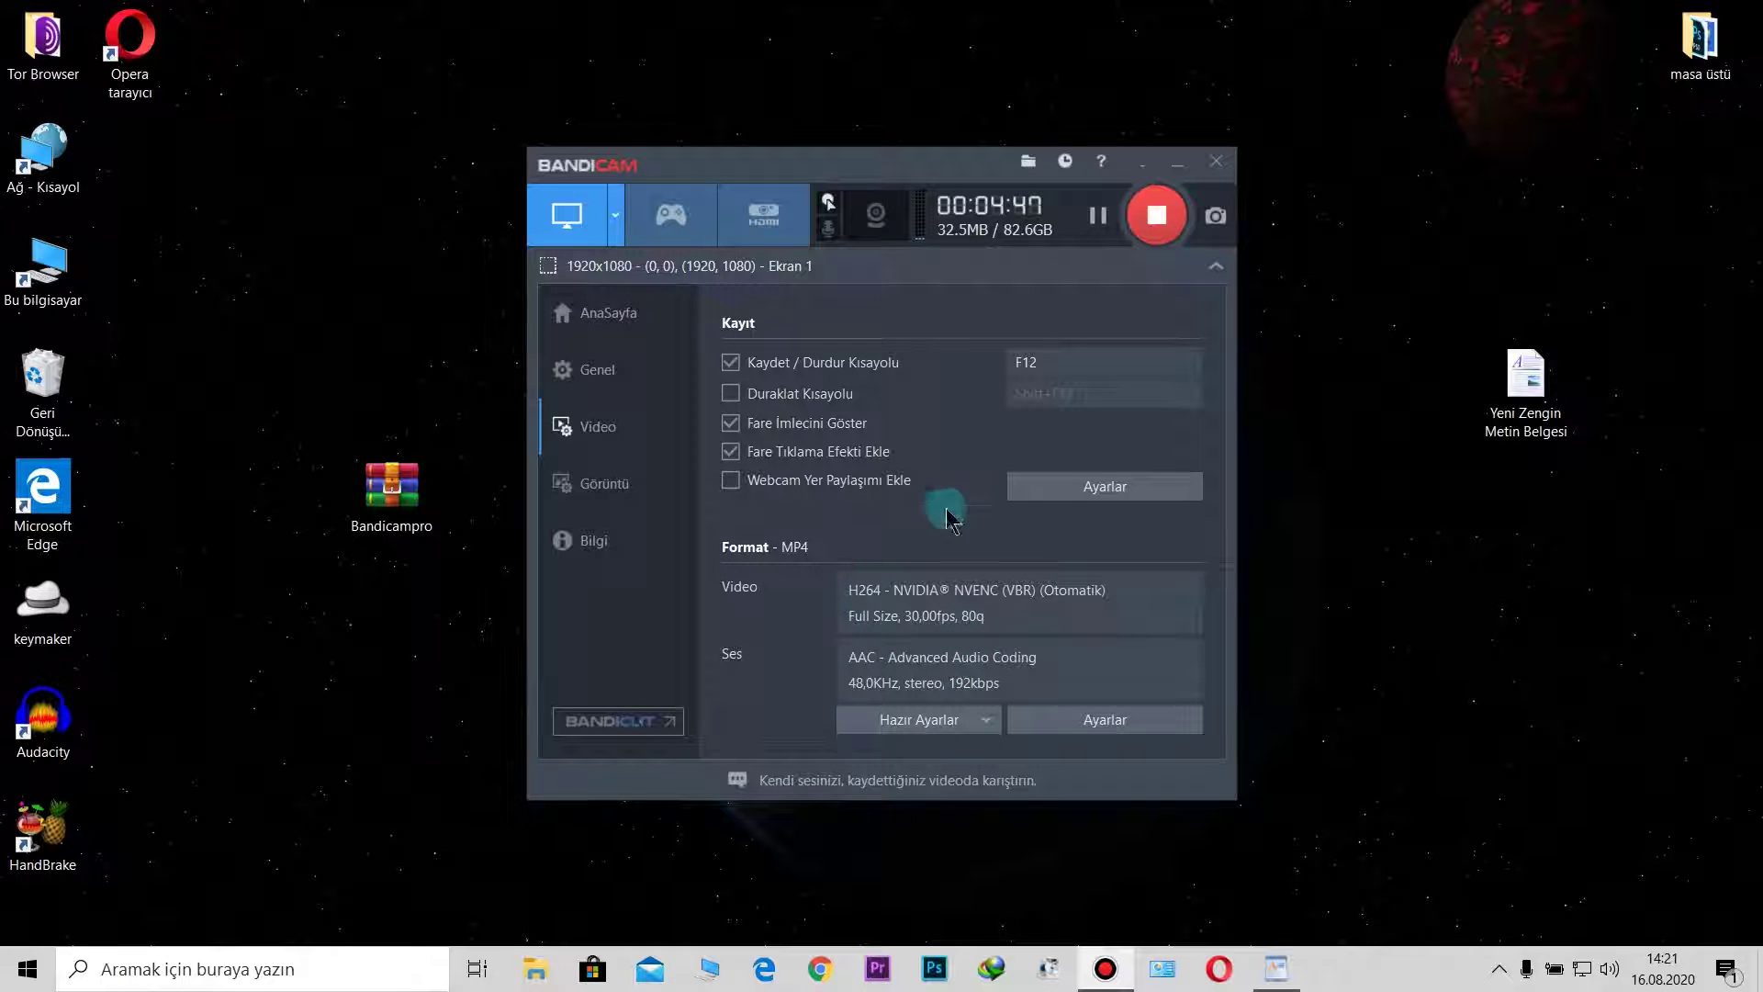
Step: Open the Ses recording settings dialog and move it higher on screen
click(829, 227)
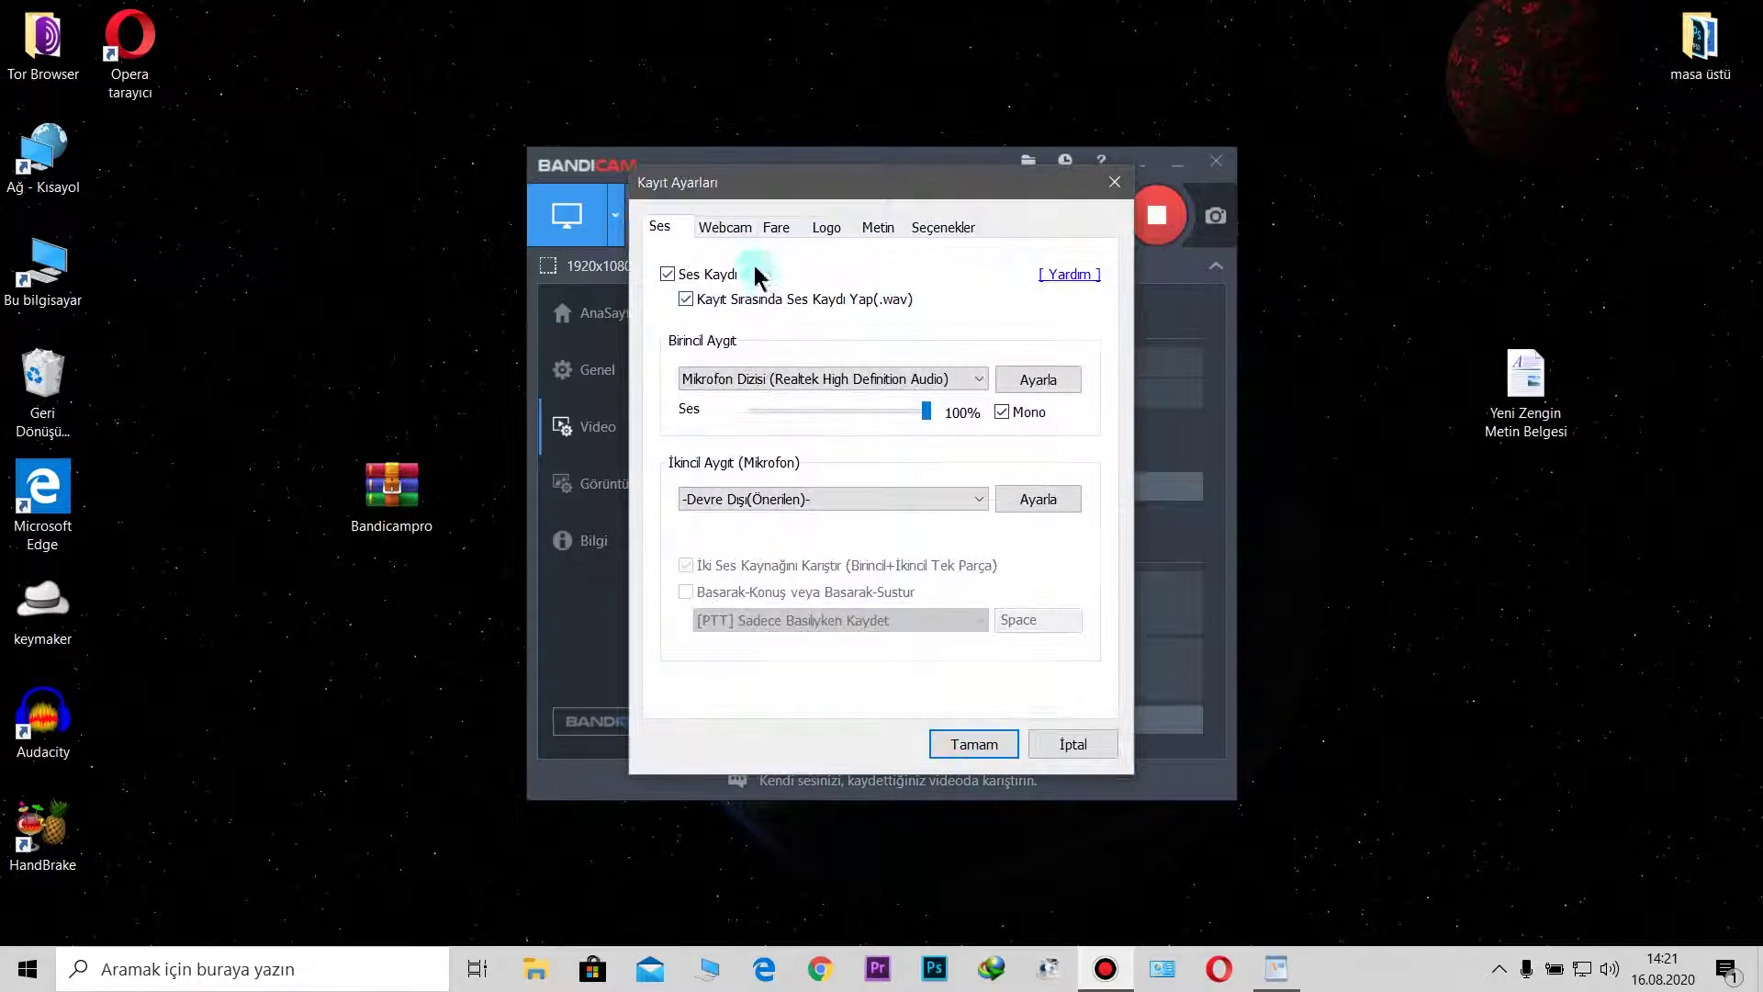
click(1115, 181)
click(602, 479)
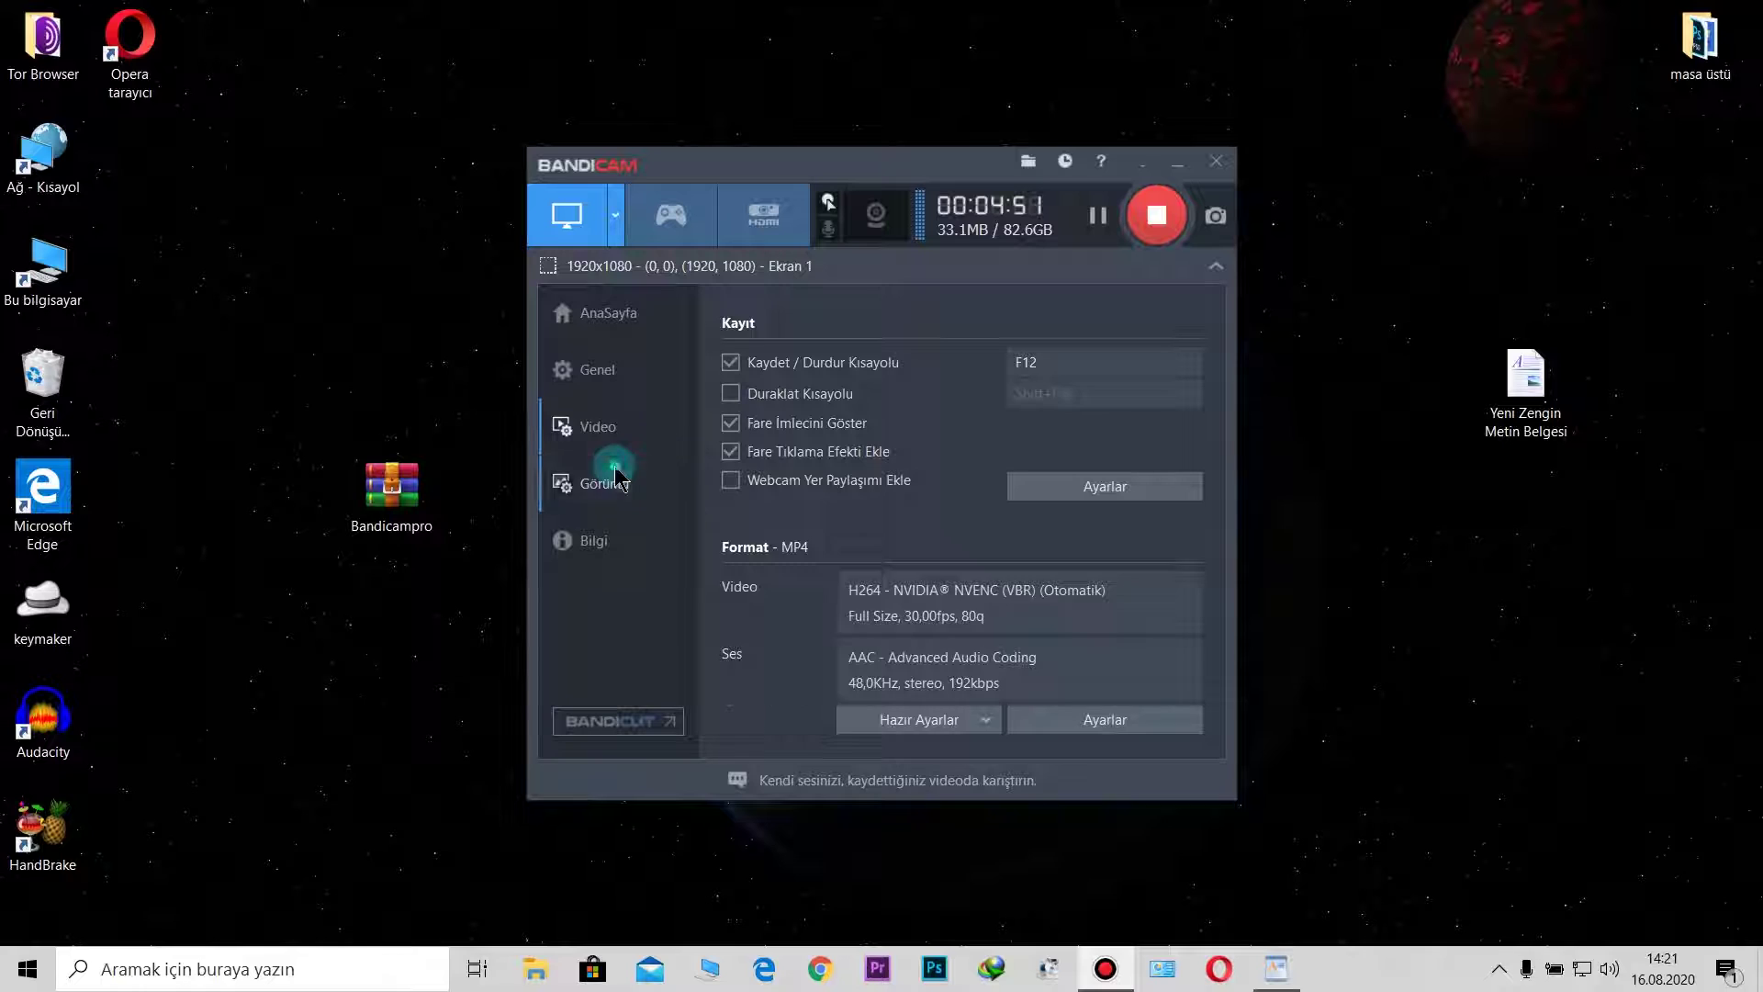
click(640, 430)
click(829, 234)
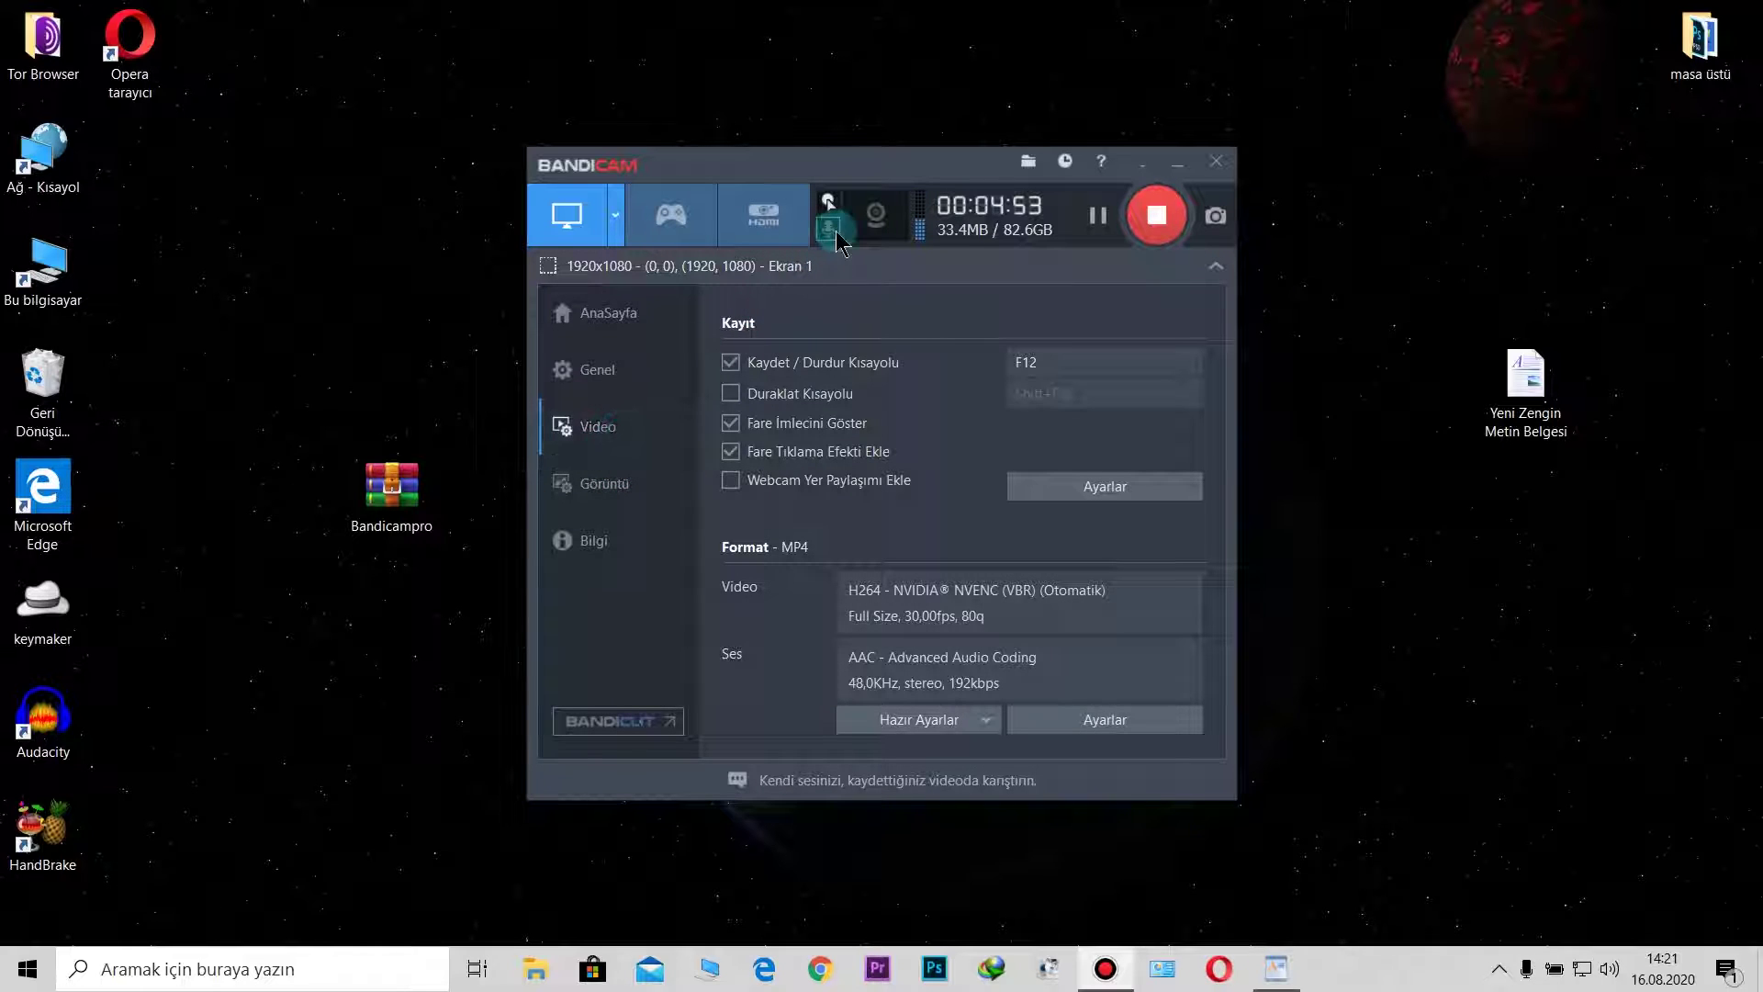
click(830, 246)
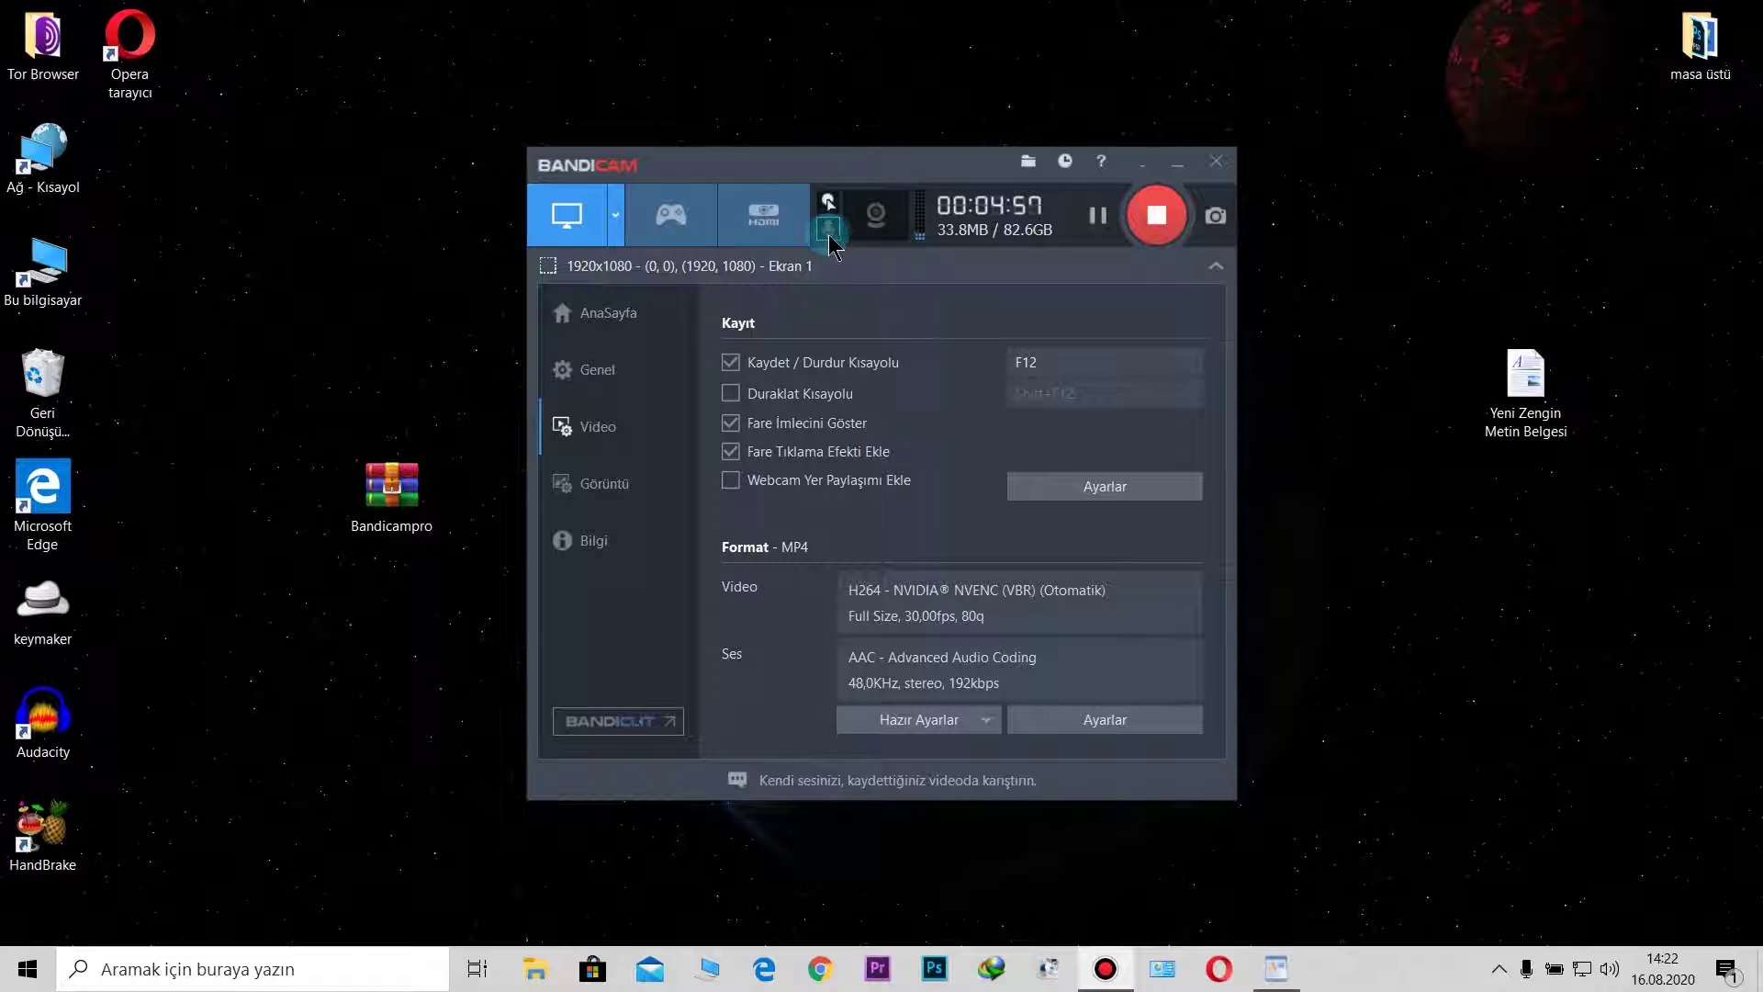
click(833, 244)
click(833, 240)
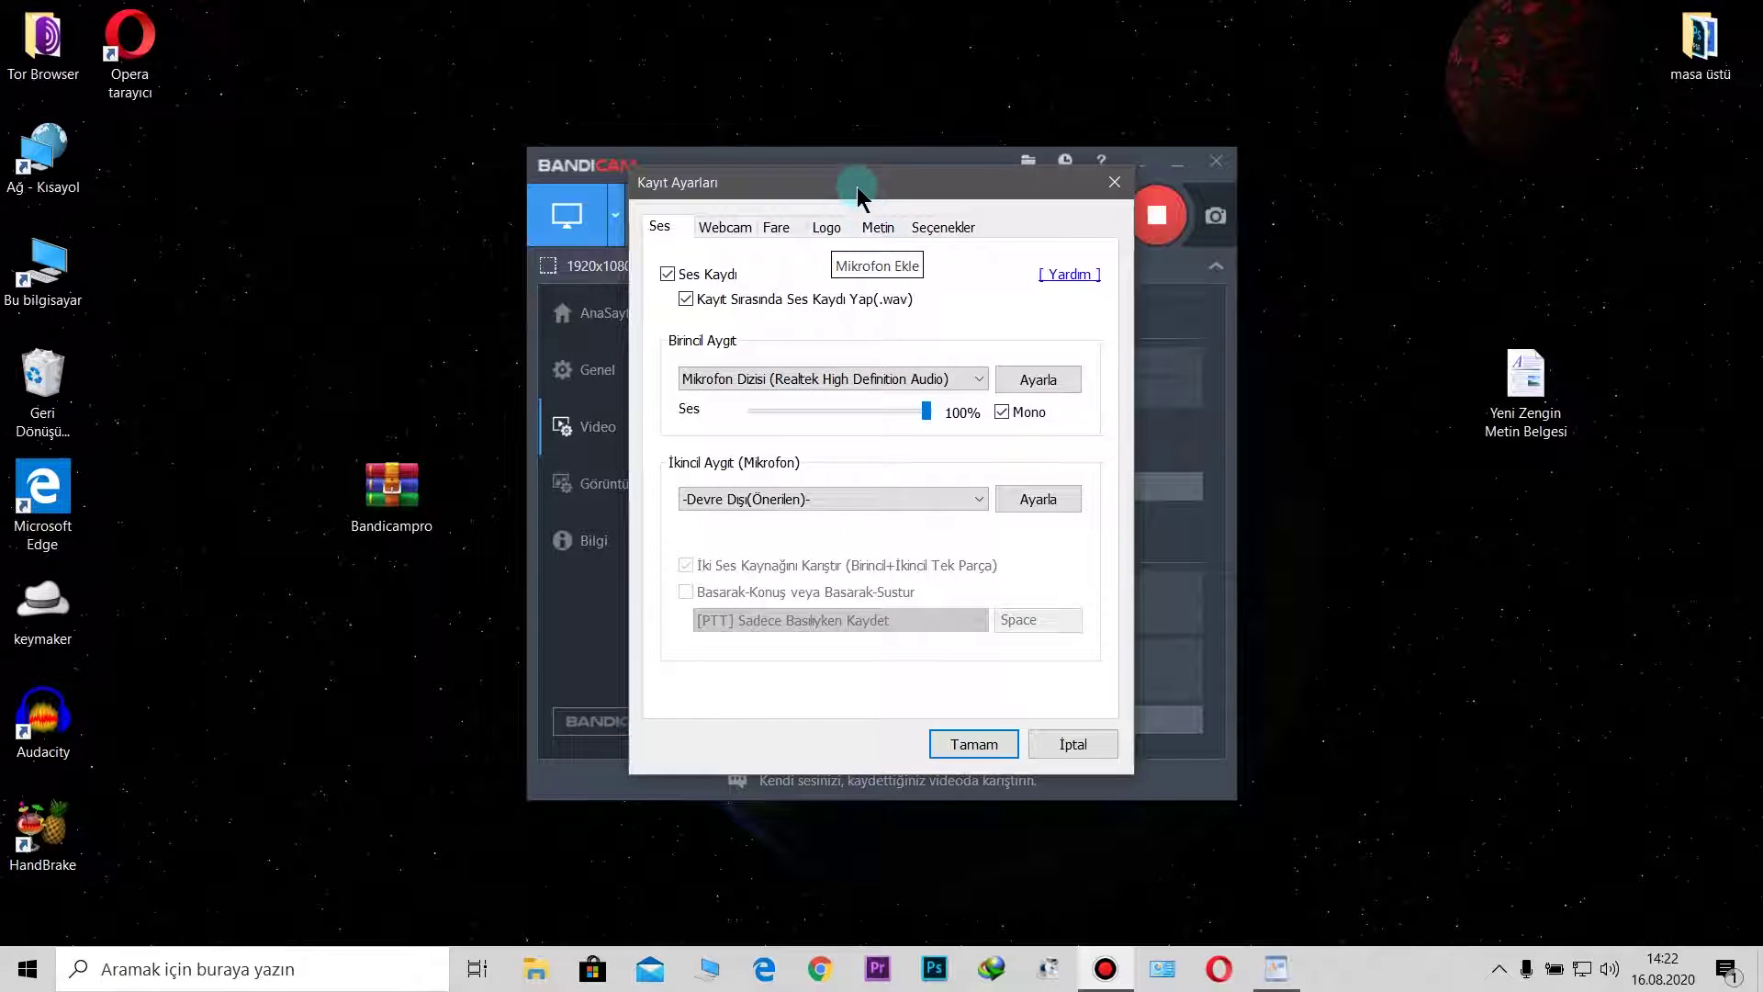
drag(856, 185, 856, 138)
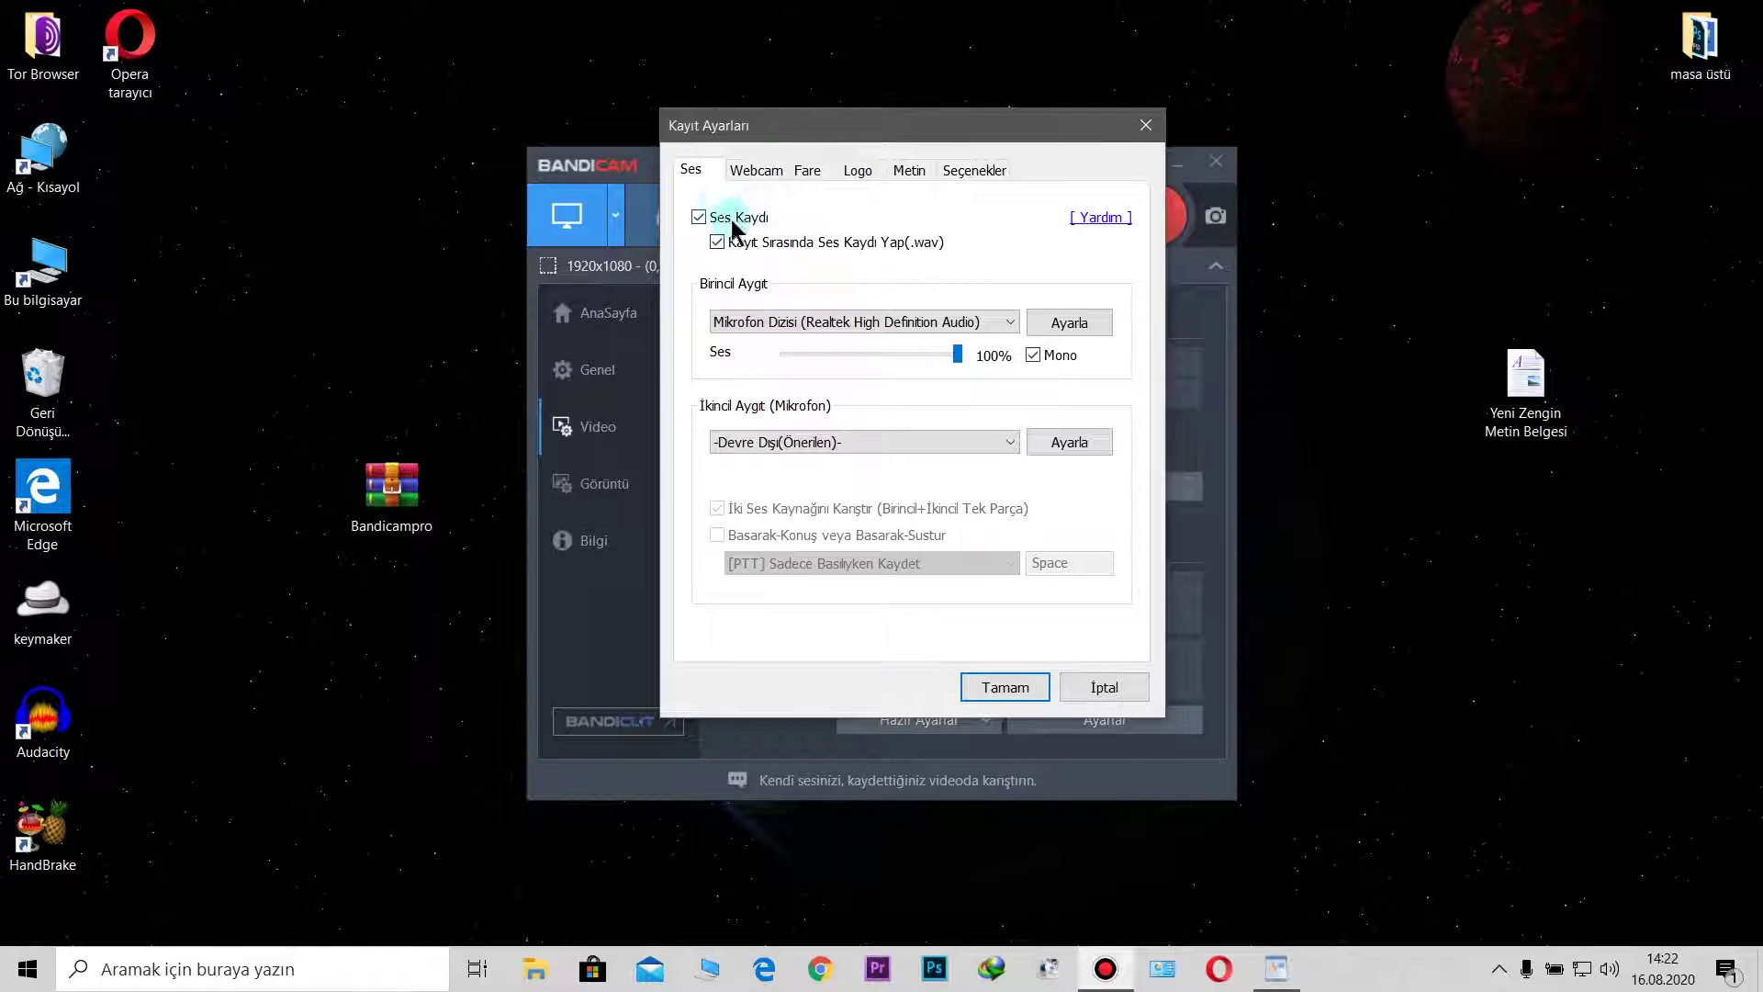
Step: Set primary device to Mikrofon Dizisi (Realtek High Definition Audio) at 100%, Mono
click(1003, 322)
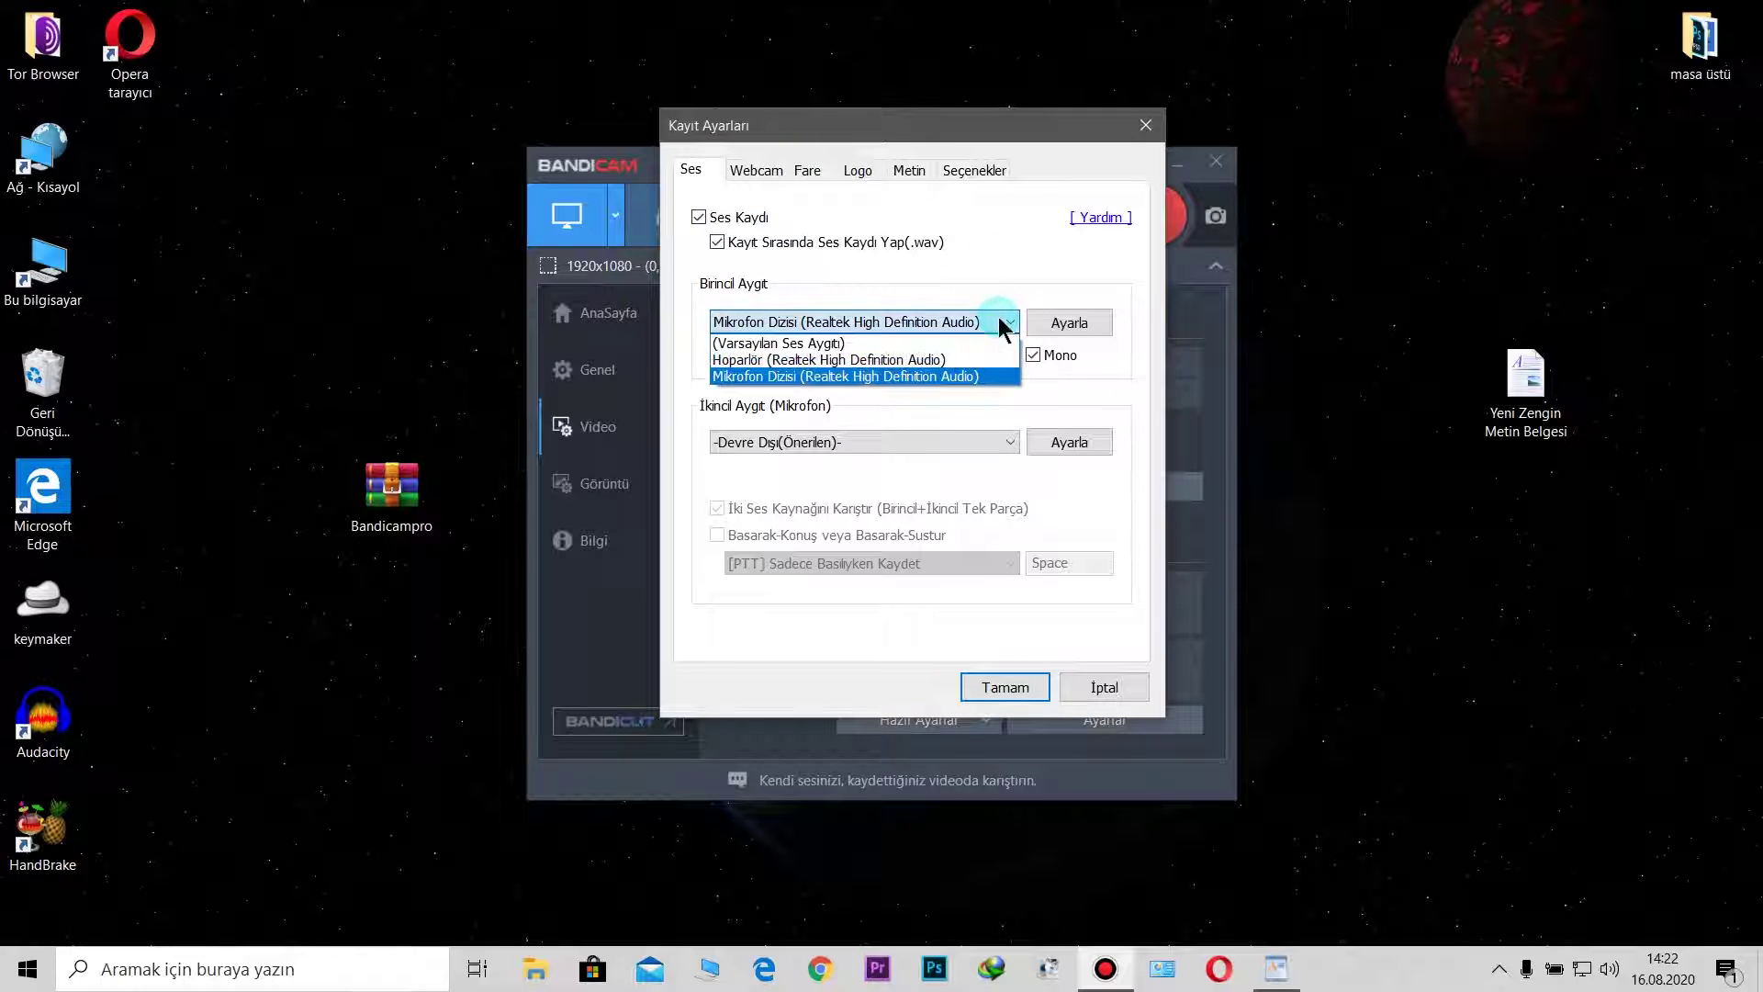
click(1002, 322)
click(958, 354)
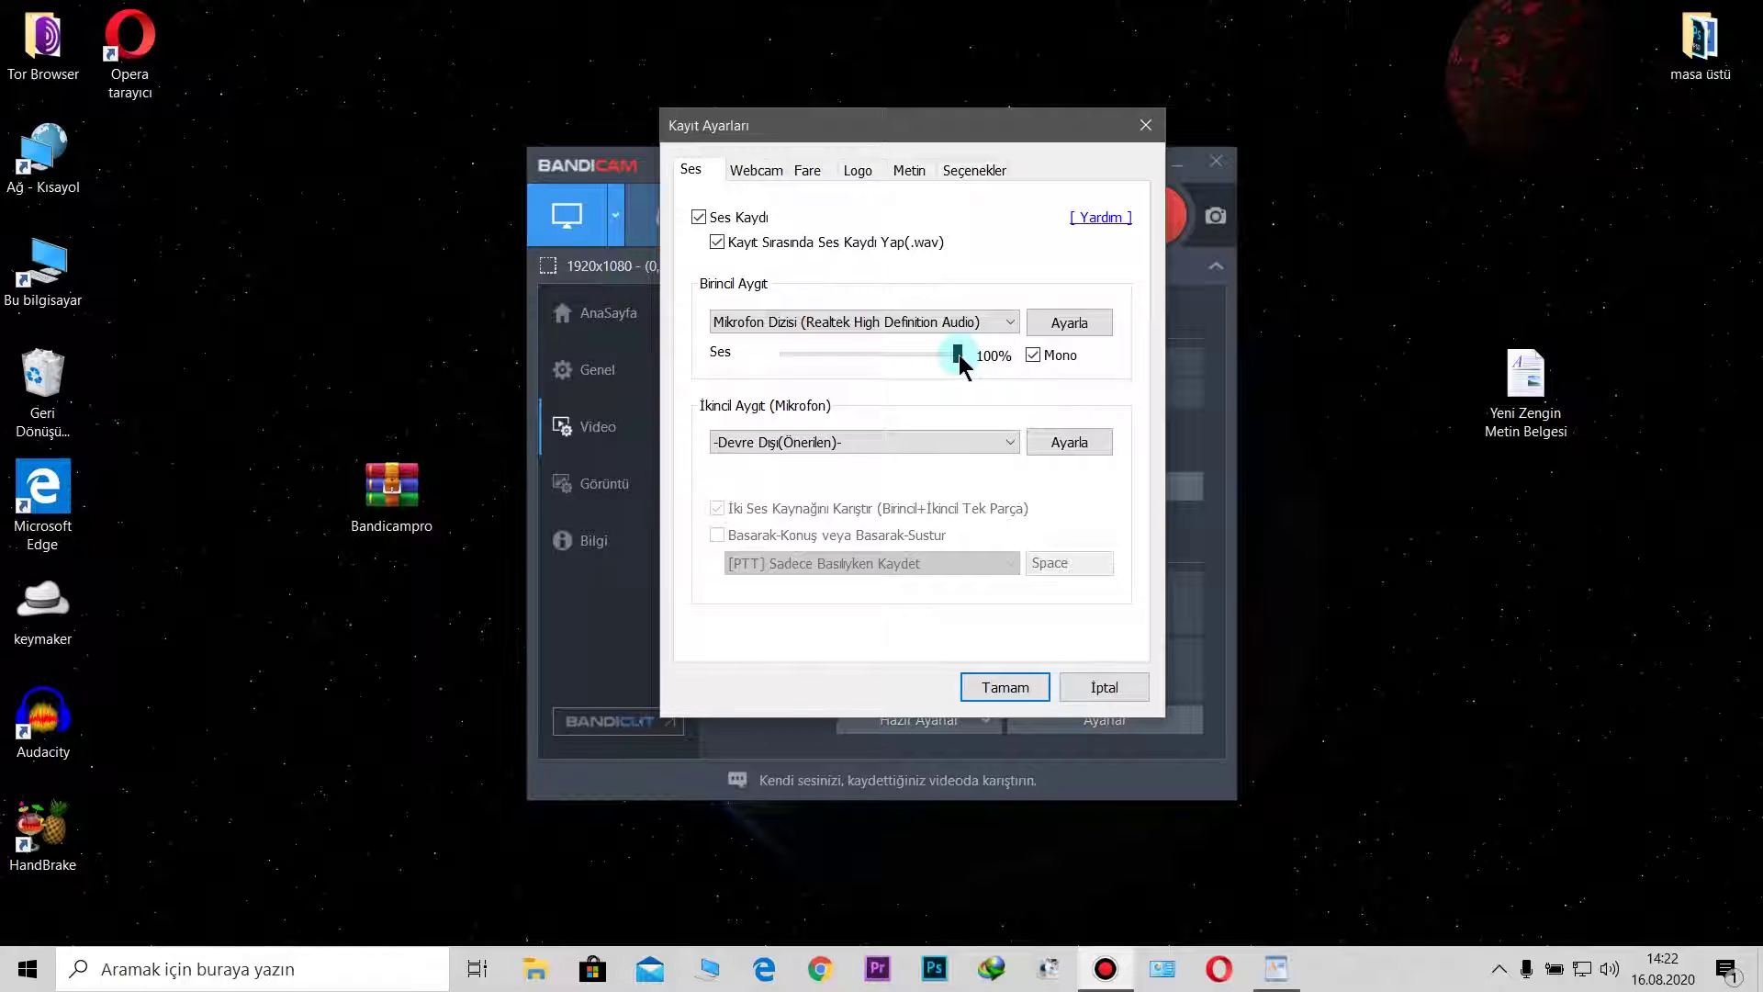
click(1004, 329)
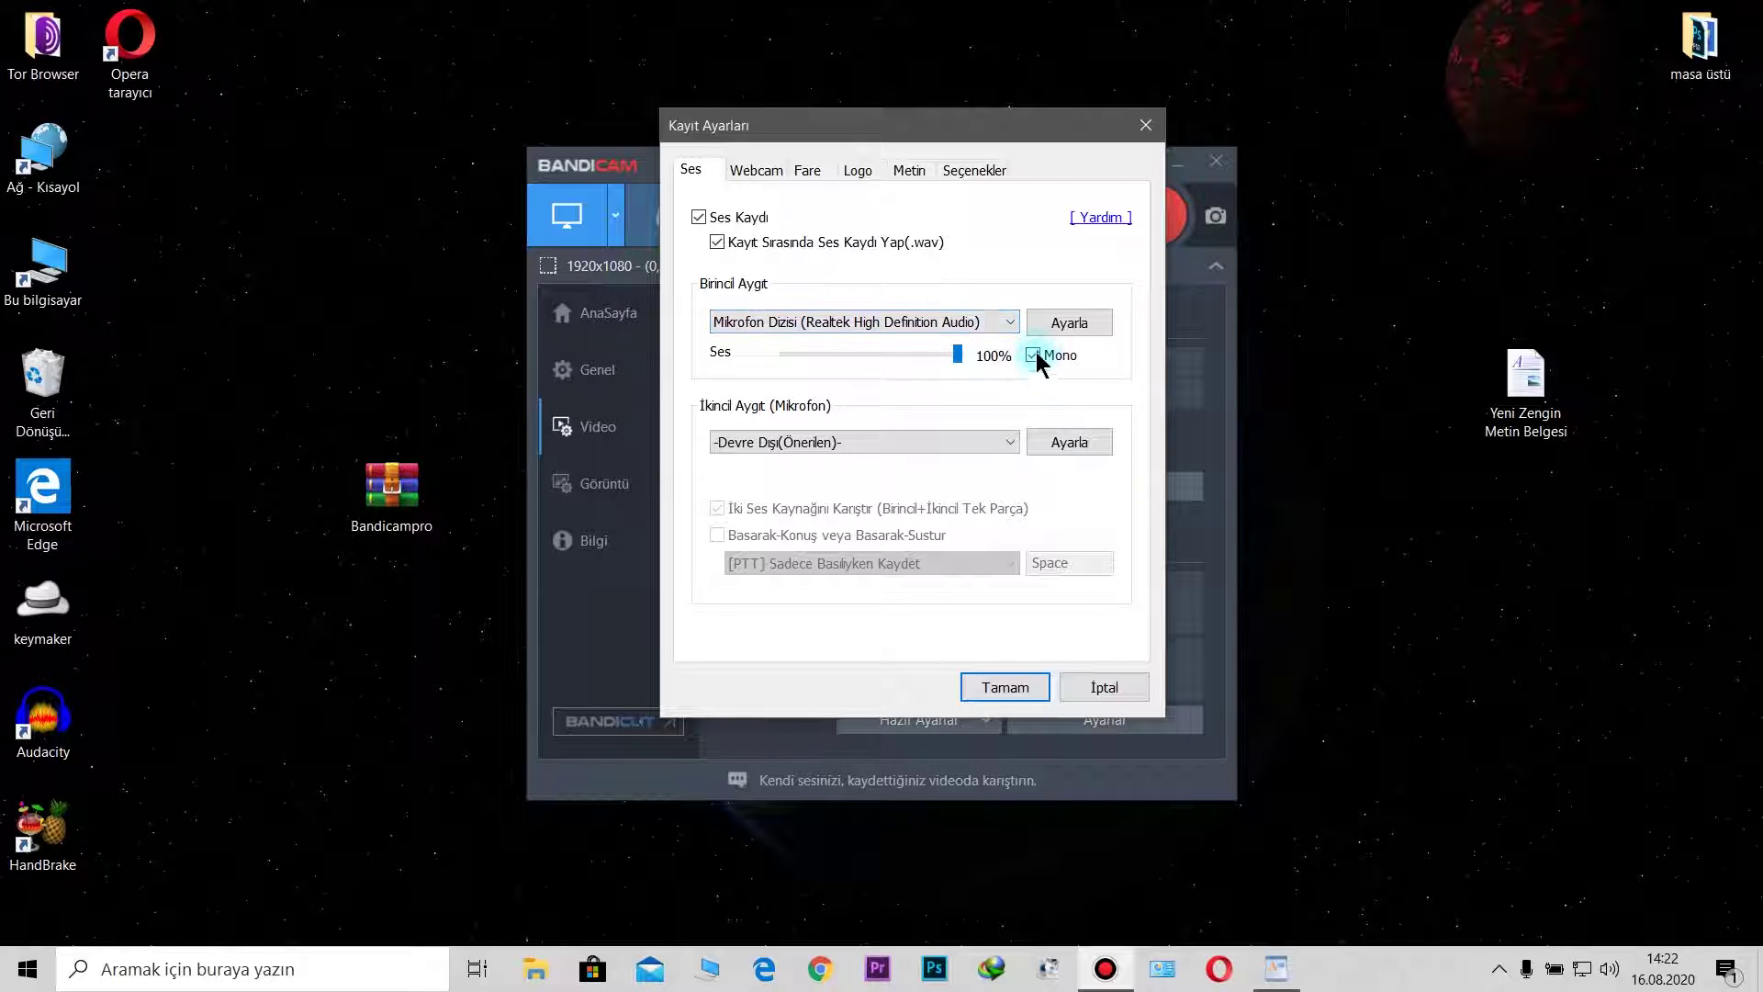
click(1008, 324)
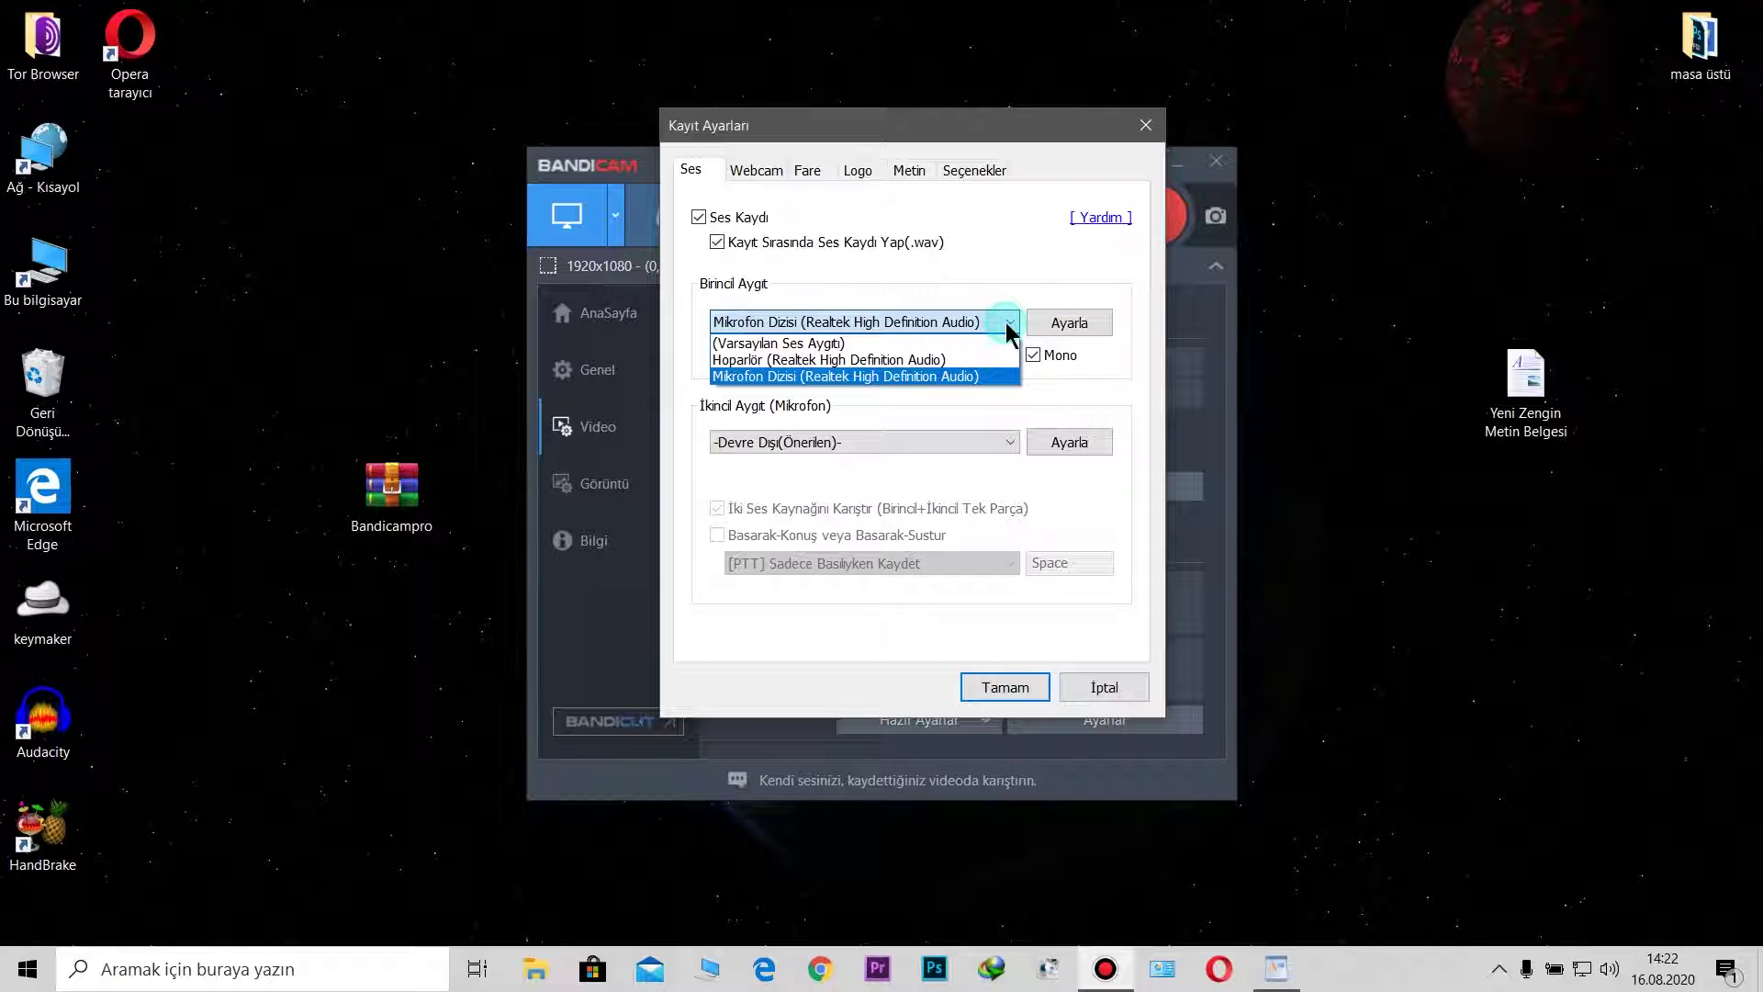
click(1003, 377)
click(856, 250)
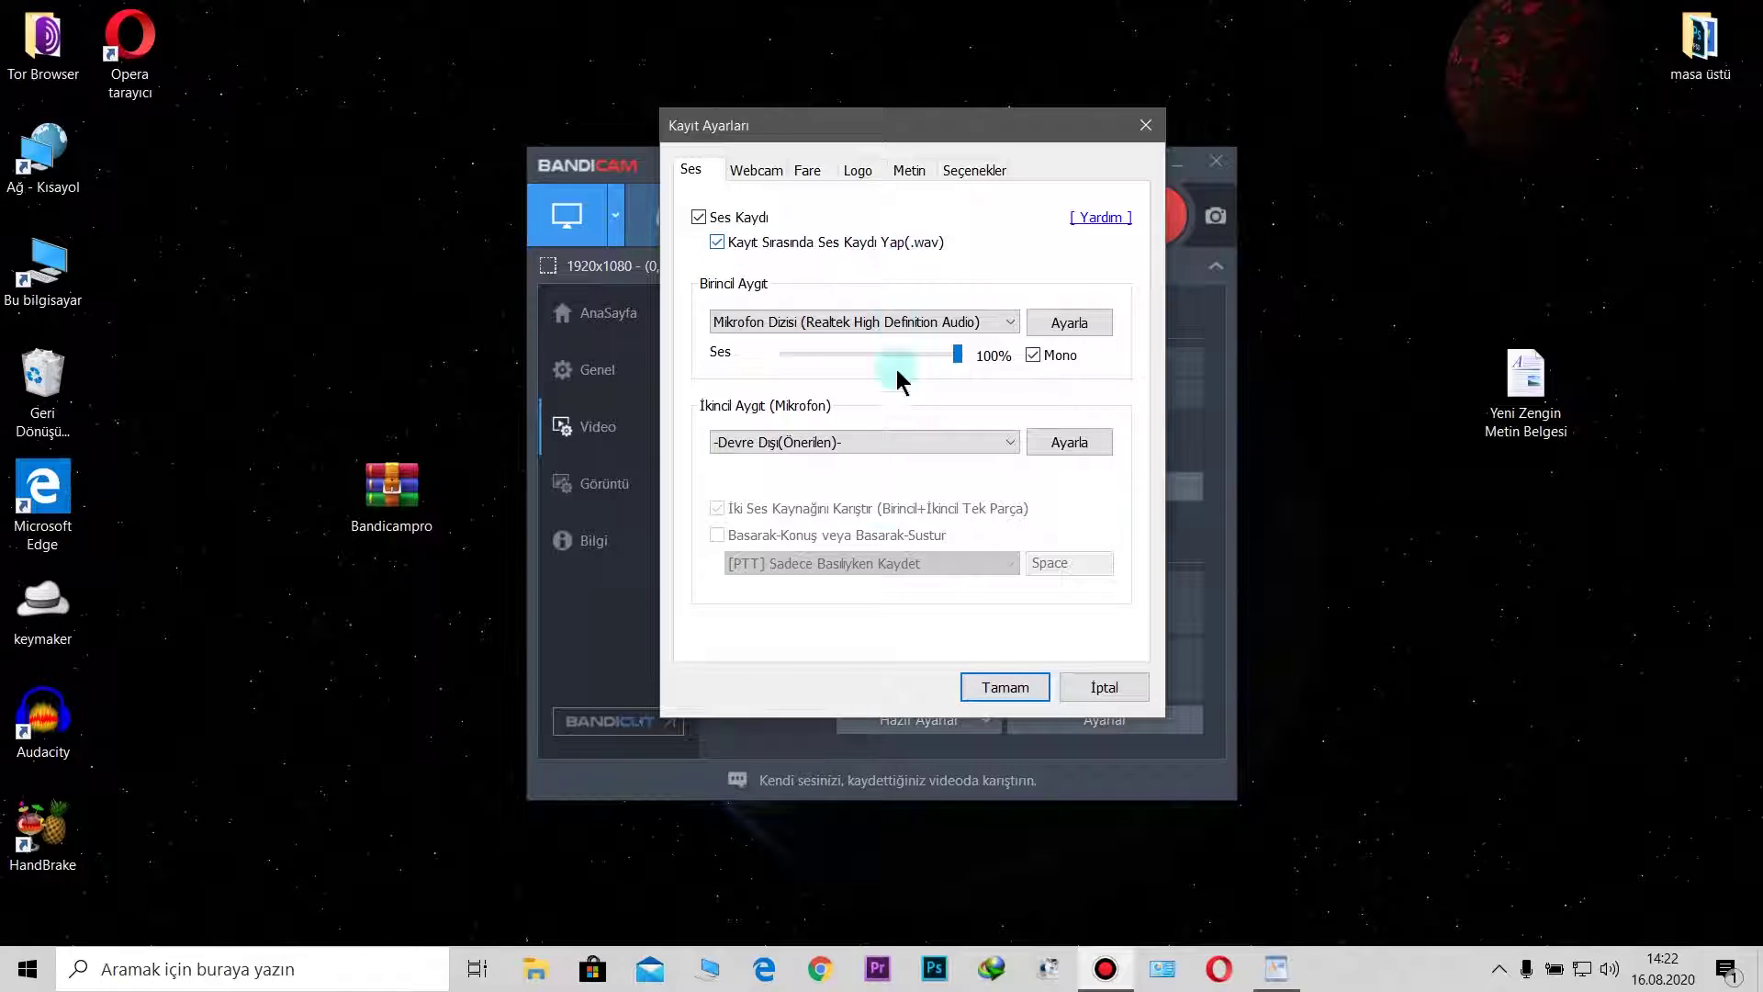
Step: Leave 'Videoya Webcam Yer Paylaşımı Ekle' unticked and move on to the Fare mouse settings
click(746, 169)
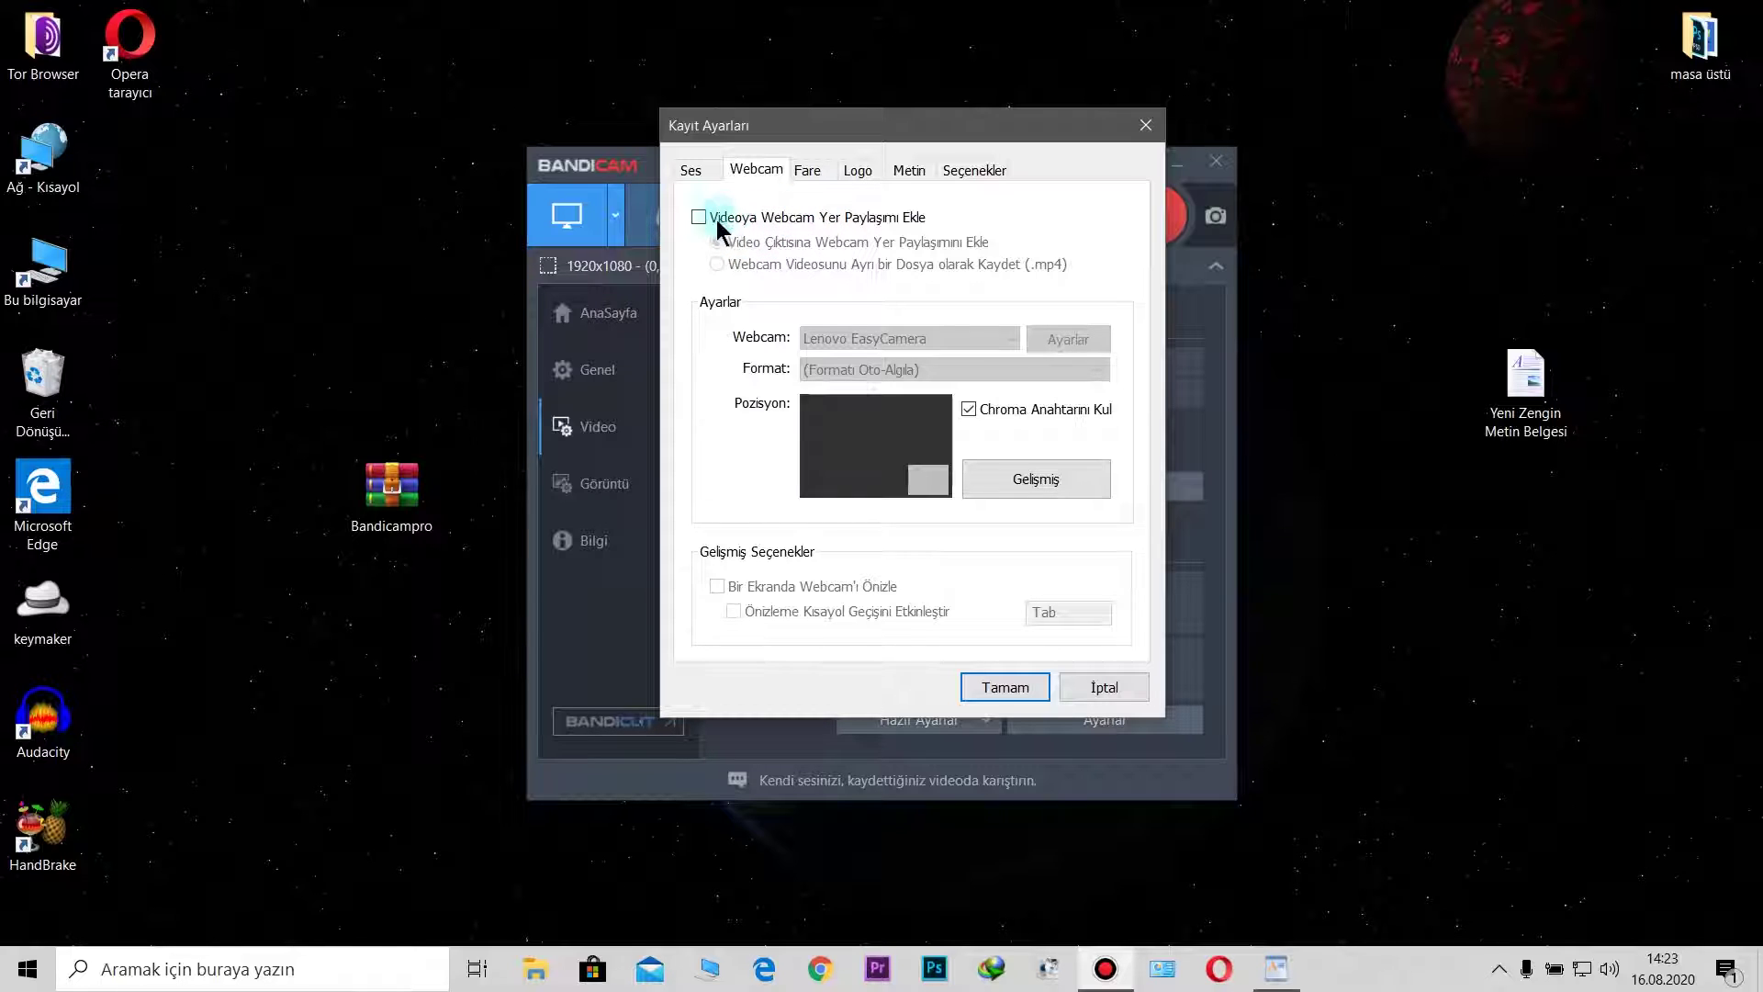
click(807, 174)
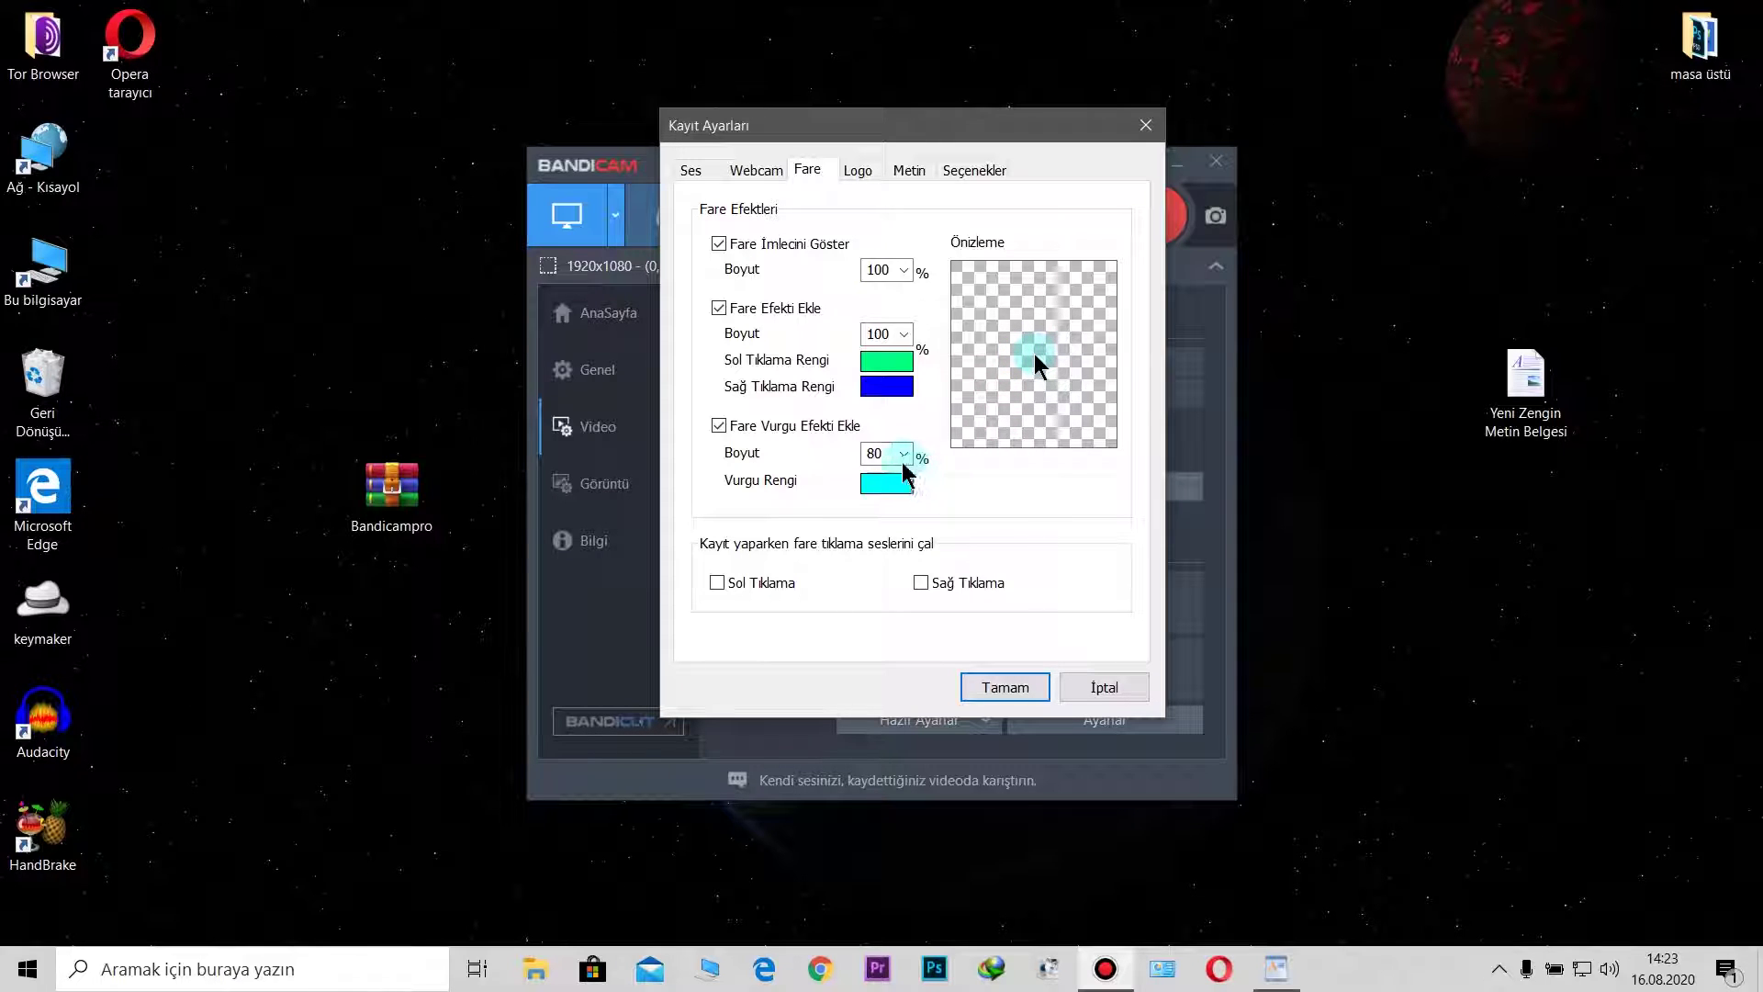
Step: Show the Logo tab, with logo overlay unchecked and 100% opacity
click(862, 173)
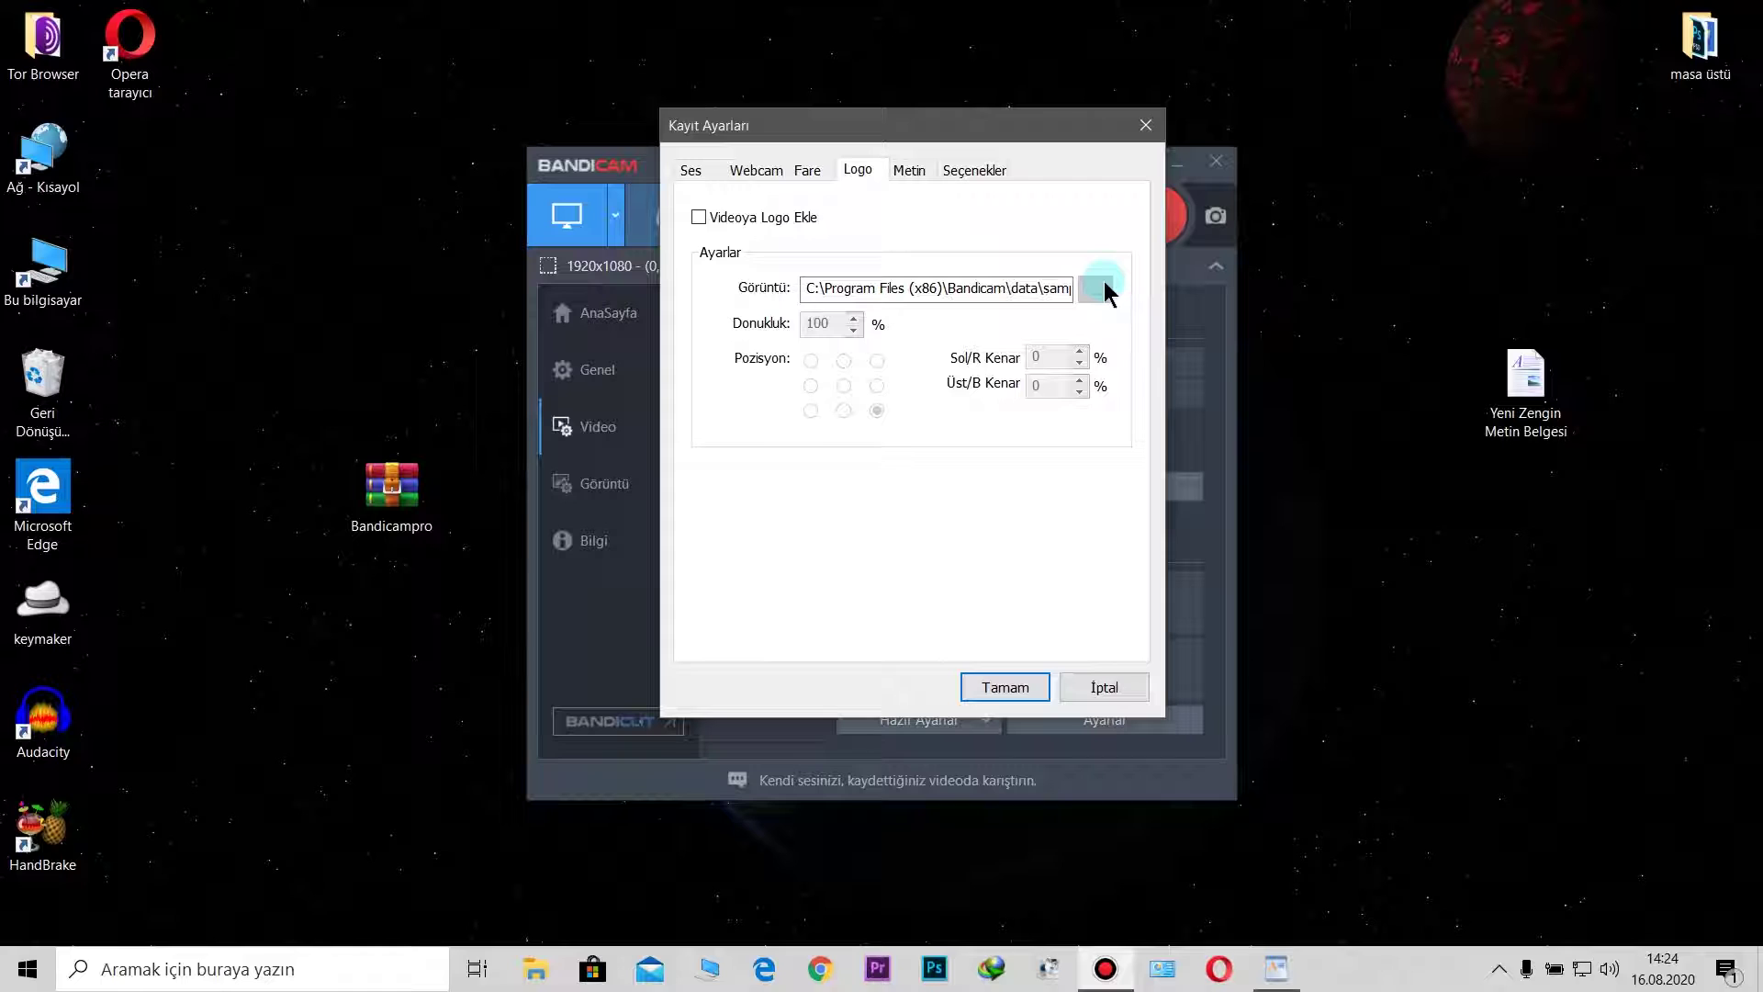
Step: Leave 'Videoya Logo Ekle' unticked after toggling it, and show the Metin text overlay settings
click(700, 221)
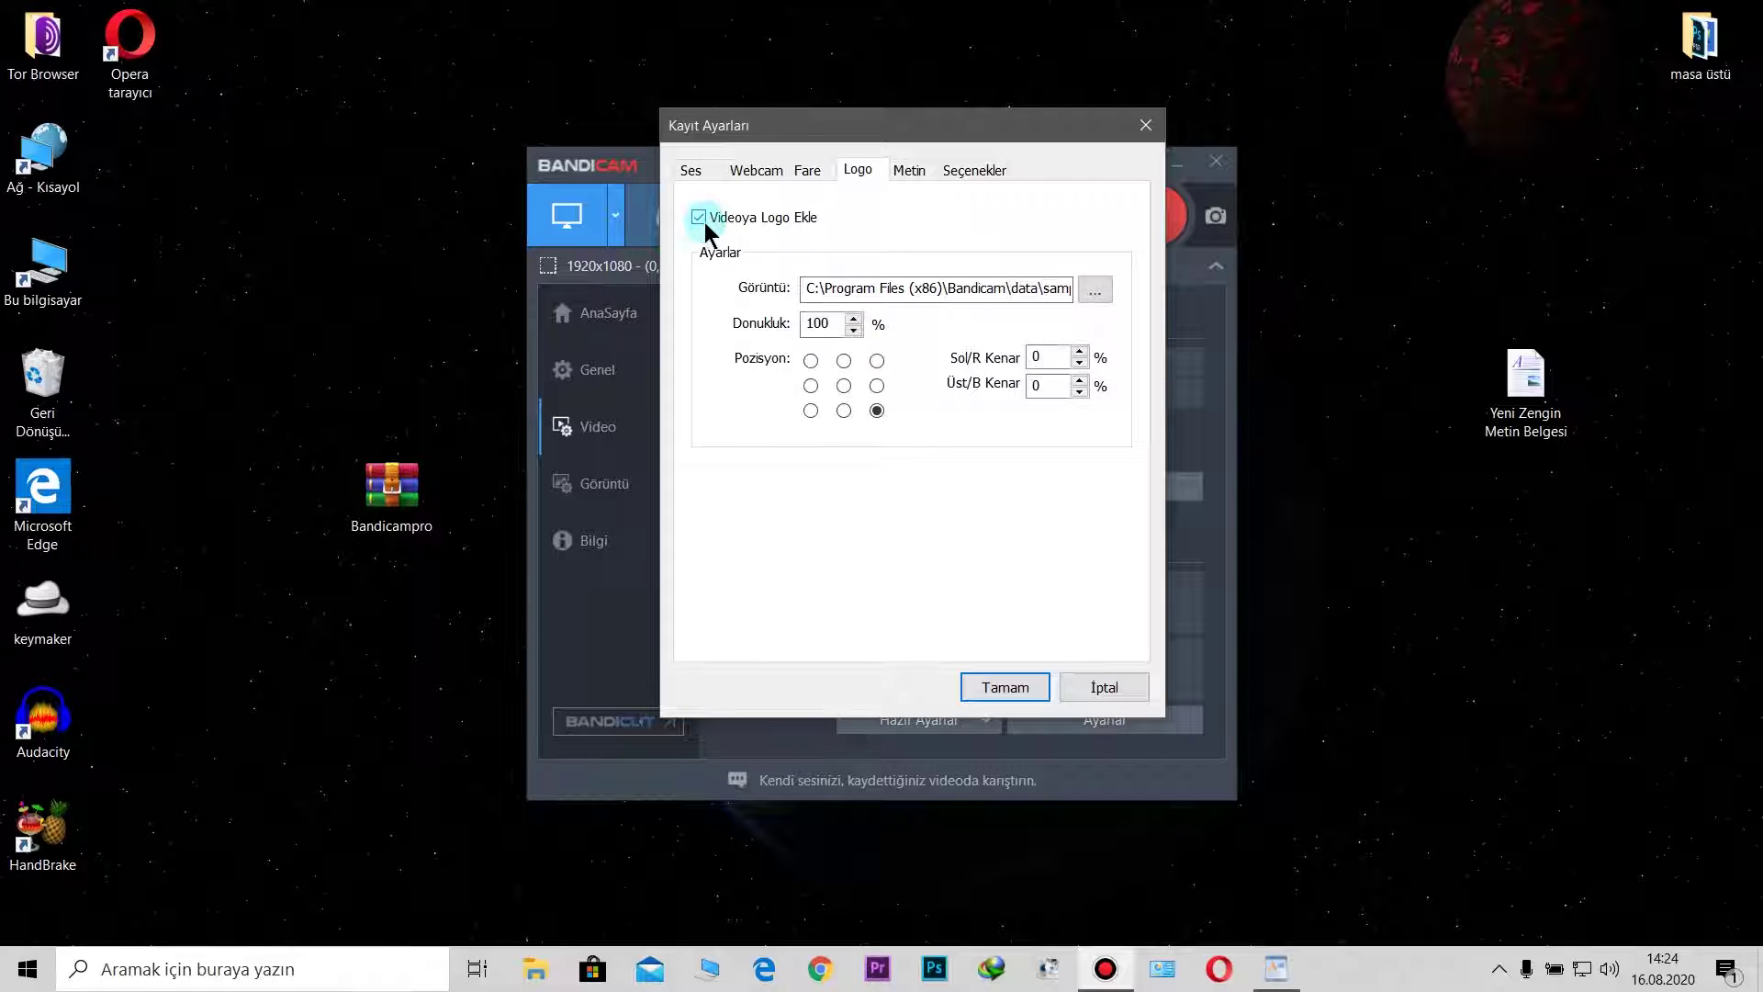
click(709, 222)
drag(1062, 130, 1108, 139)
click(768, 237)
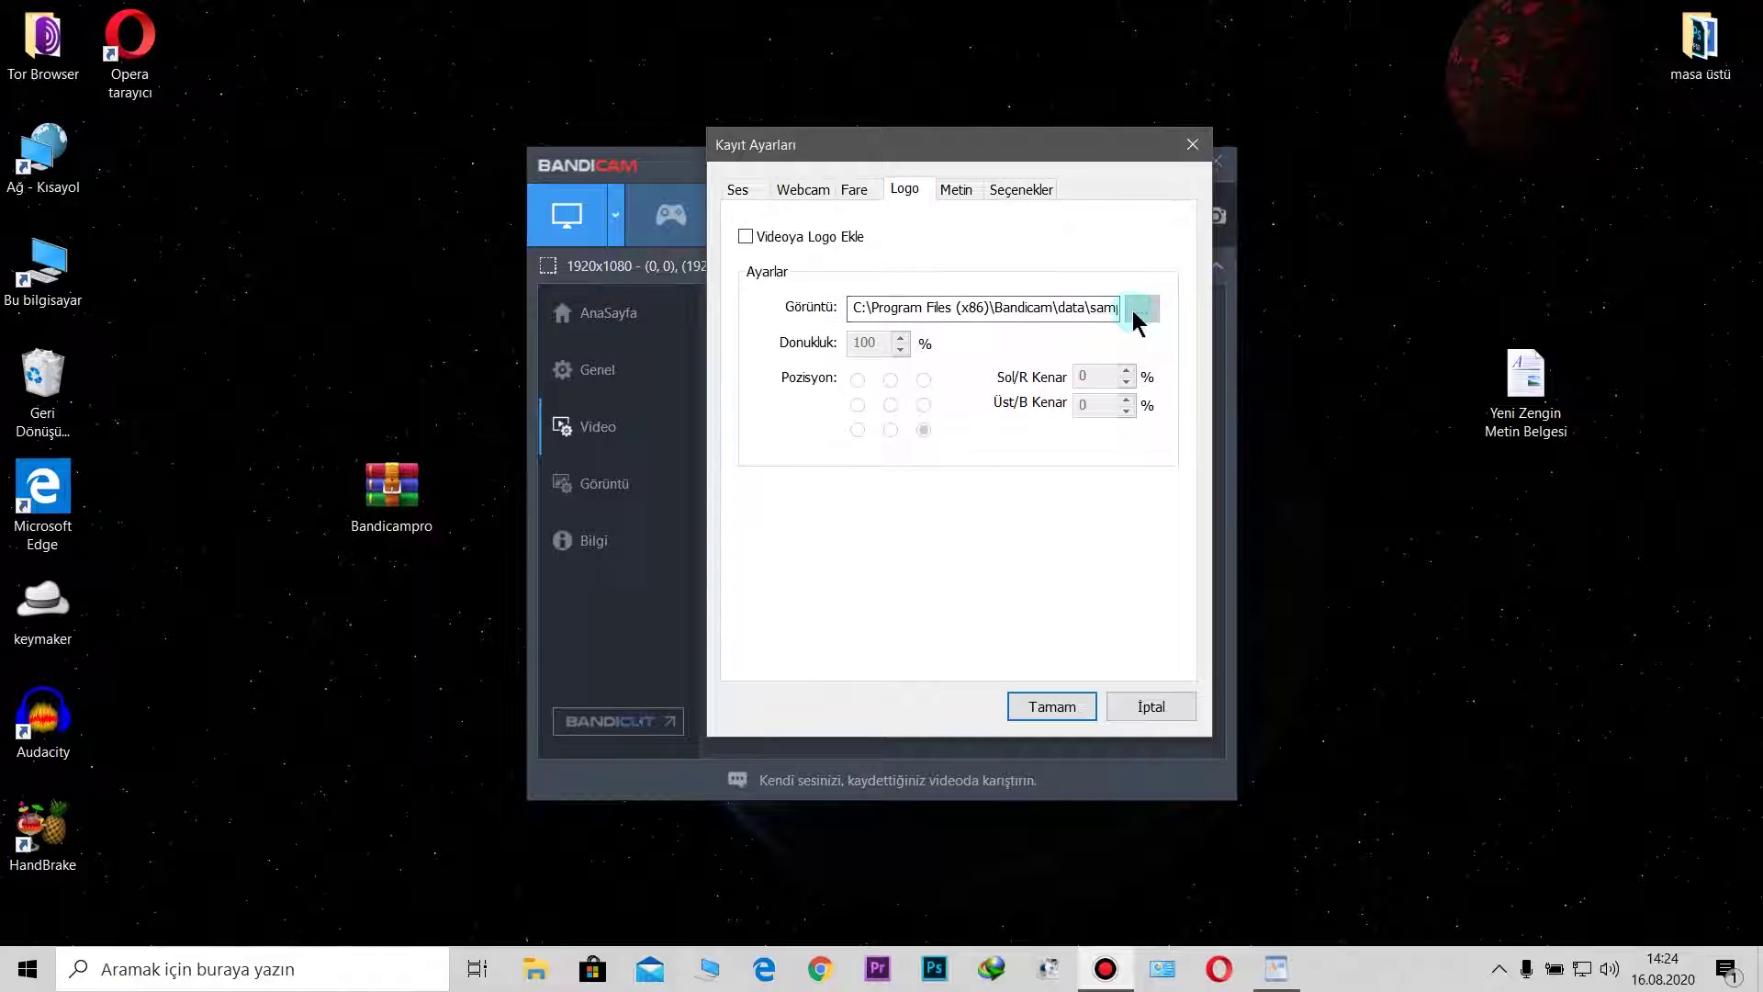
click(781, 247)
click(1148, 322)
click(954, 202)
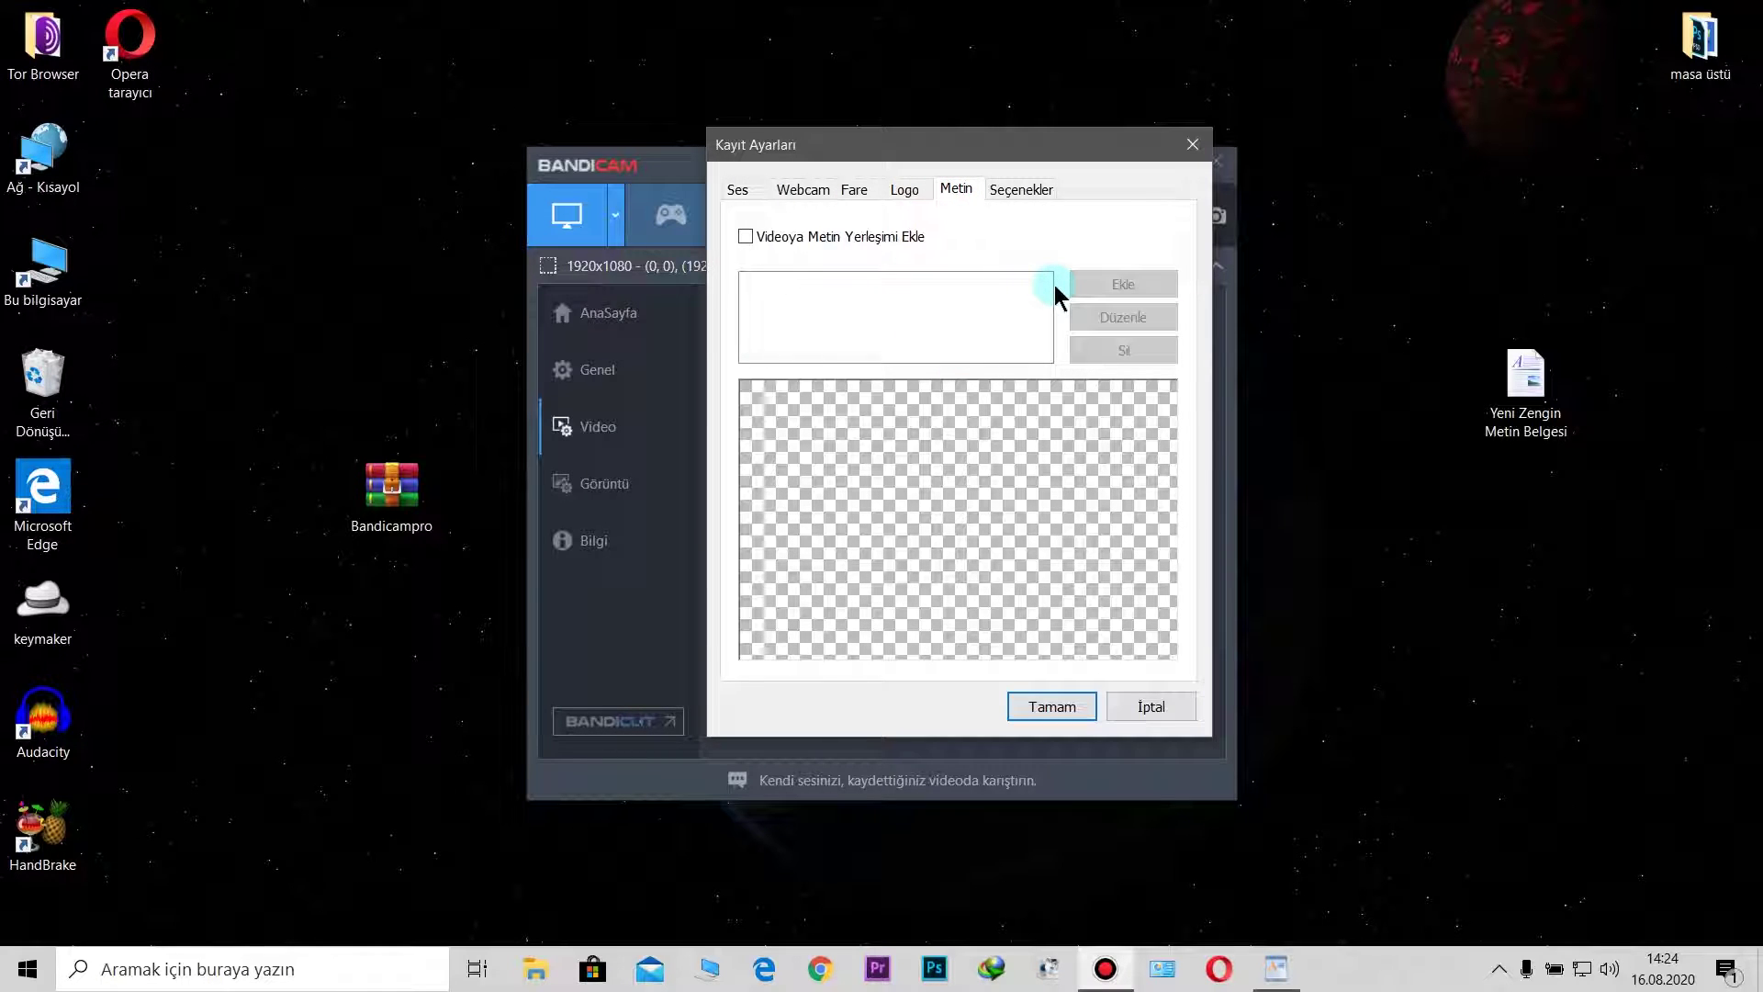
Step: Leave text overlay off, keep priority at '[En yüksek] Diğer Görevleri Yavaşlat', and close Kayıt Ayarları
double_click(743, 236)
click(999, 190)
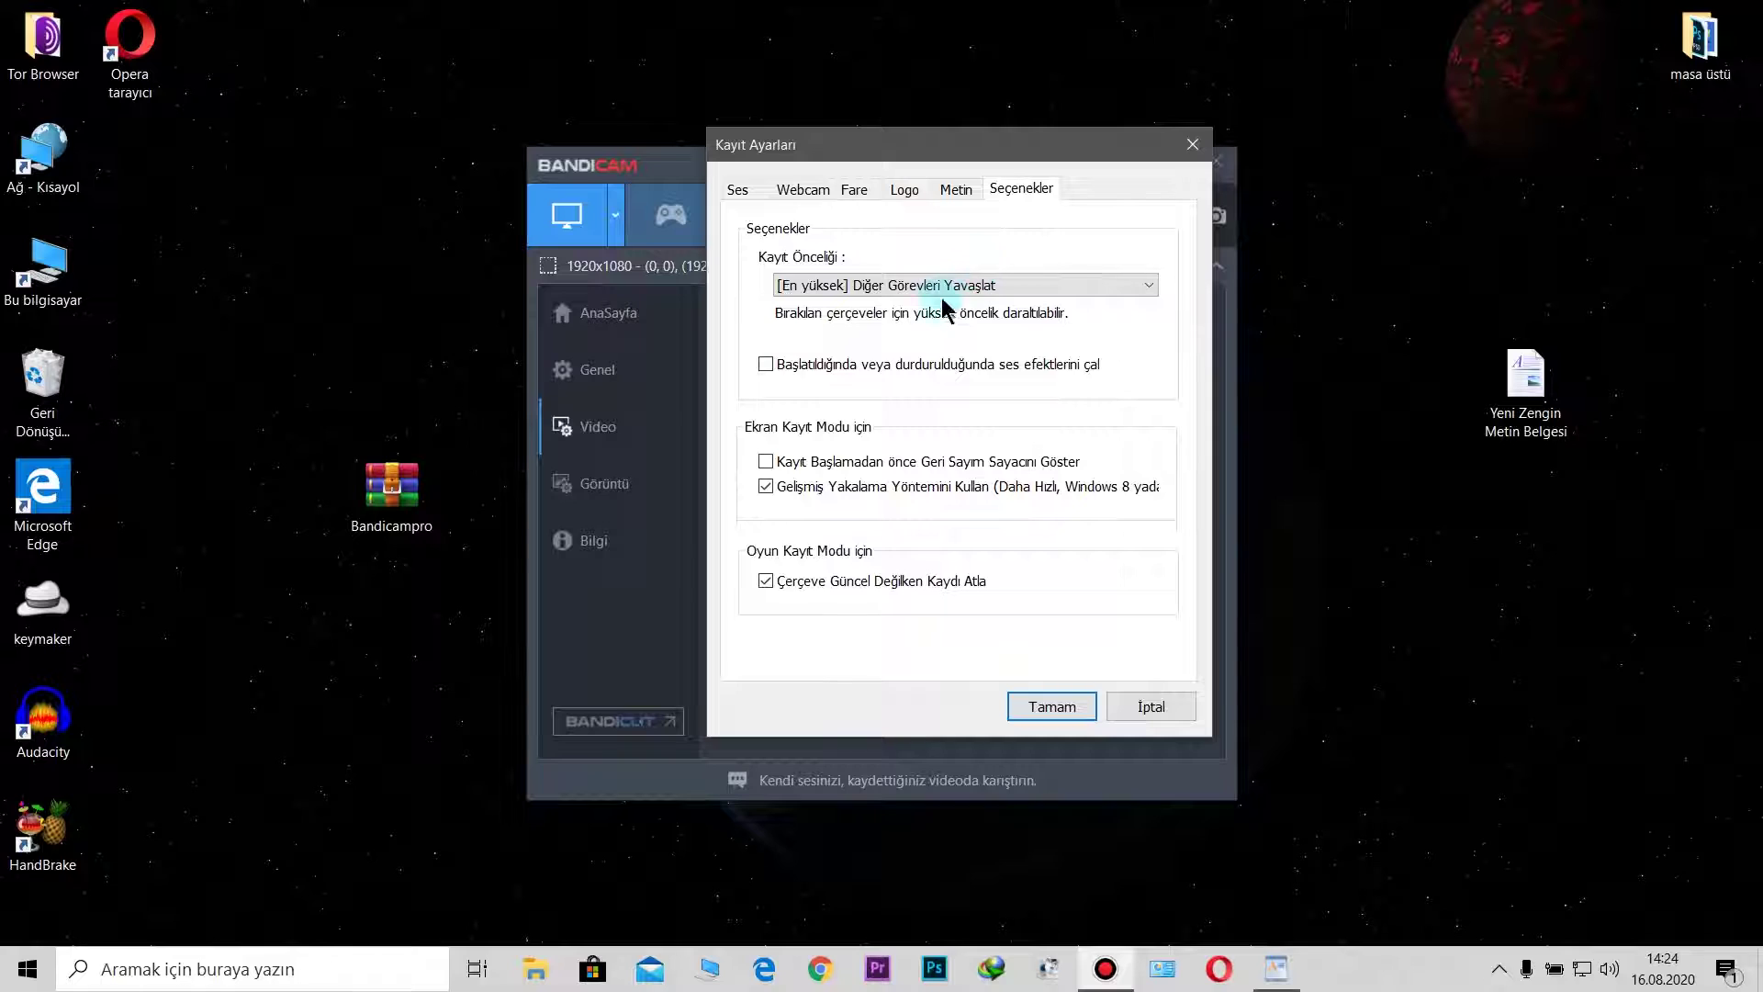
click(868, 287)
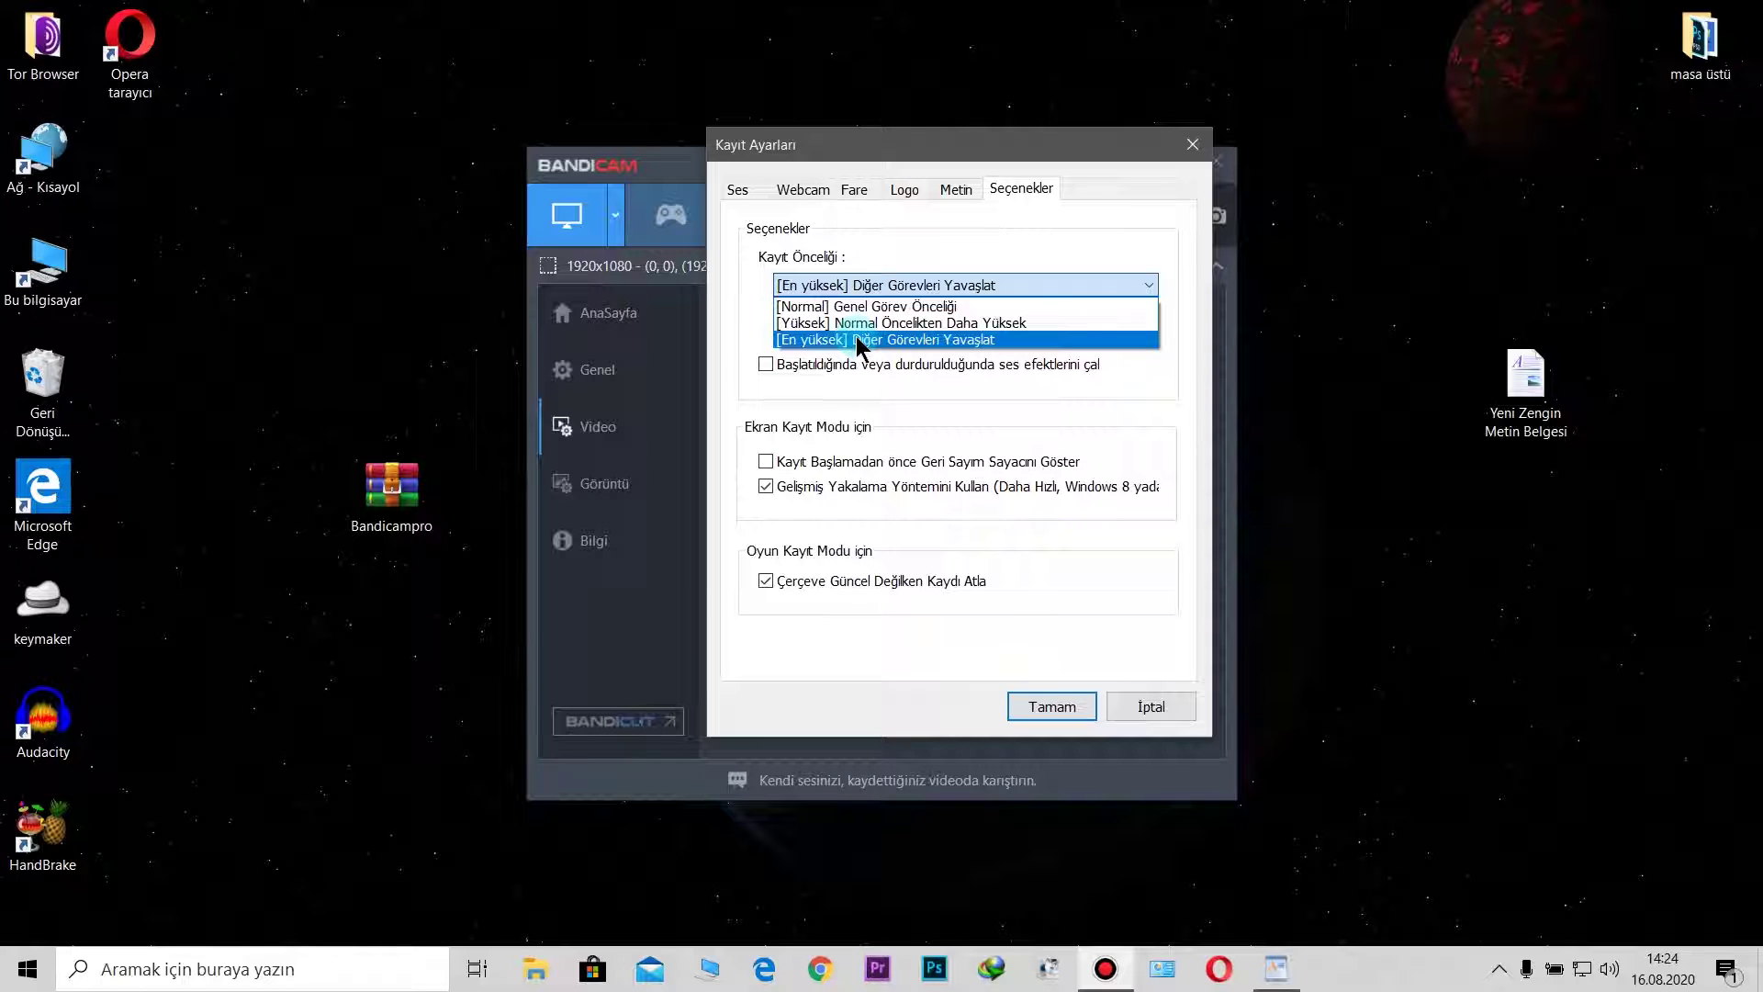
click(1148, 427)
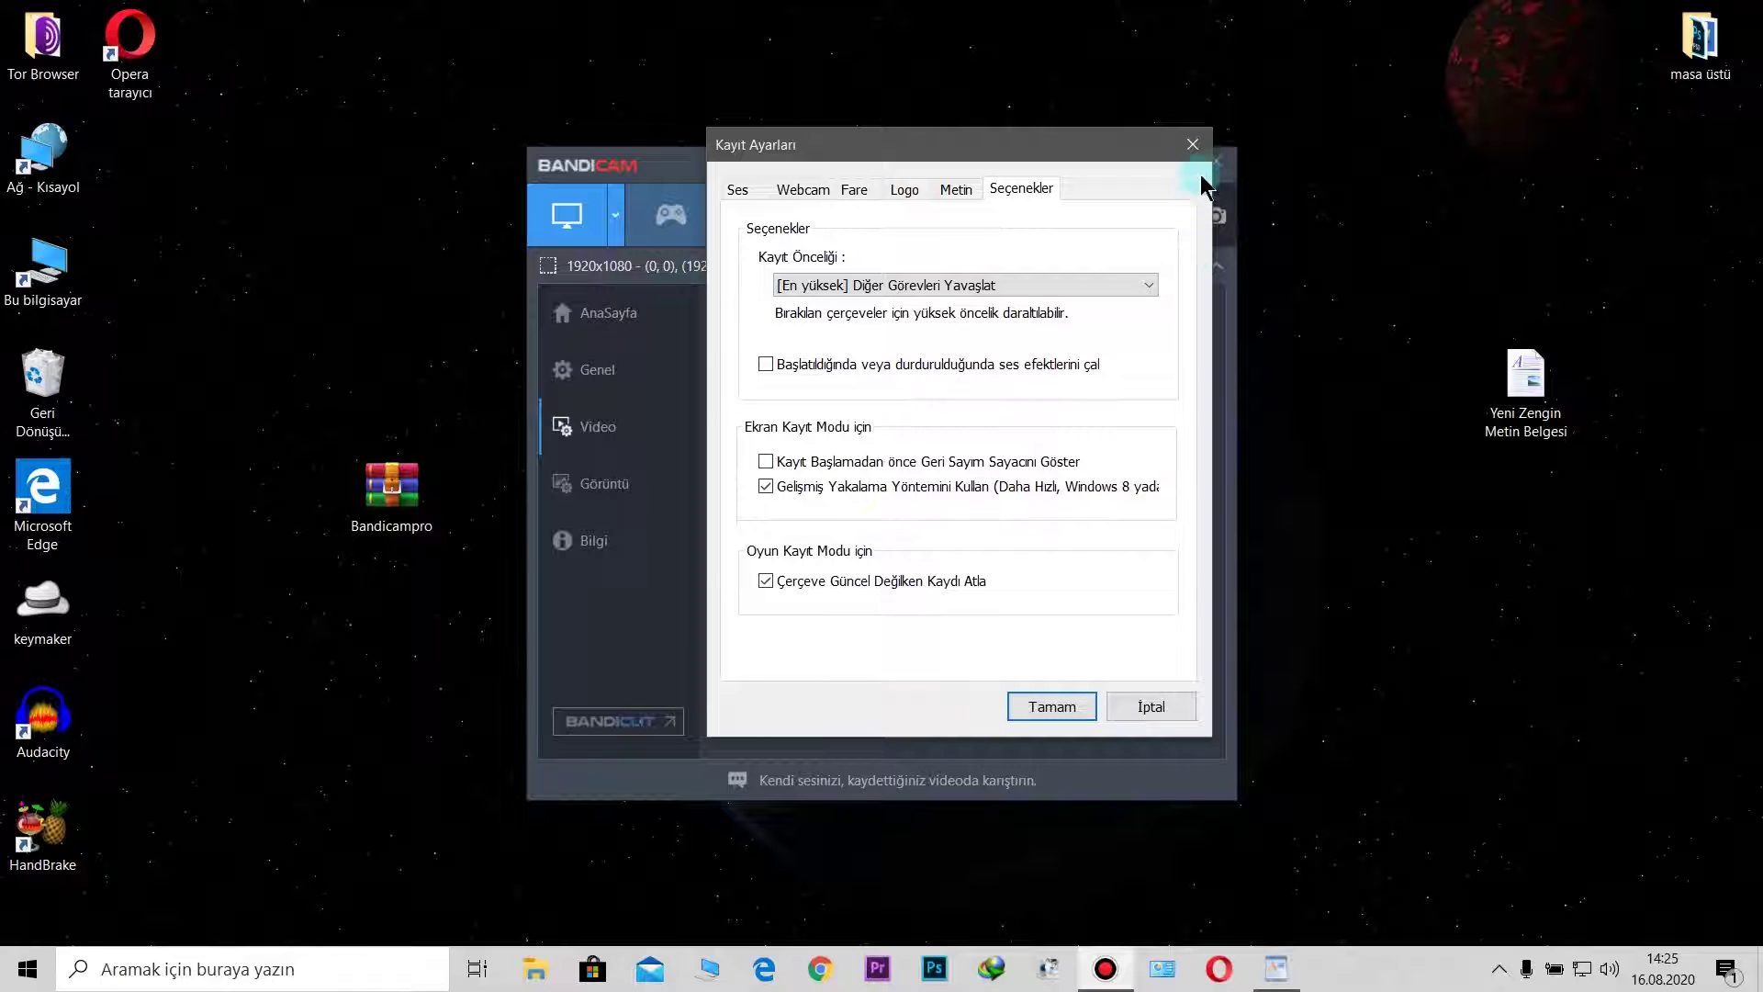
click(1194, 145)
Step: Minimize Bandicam and open Bandicampro.rar from the desktop in WinRAR
click(755, 219)
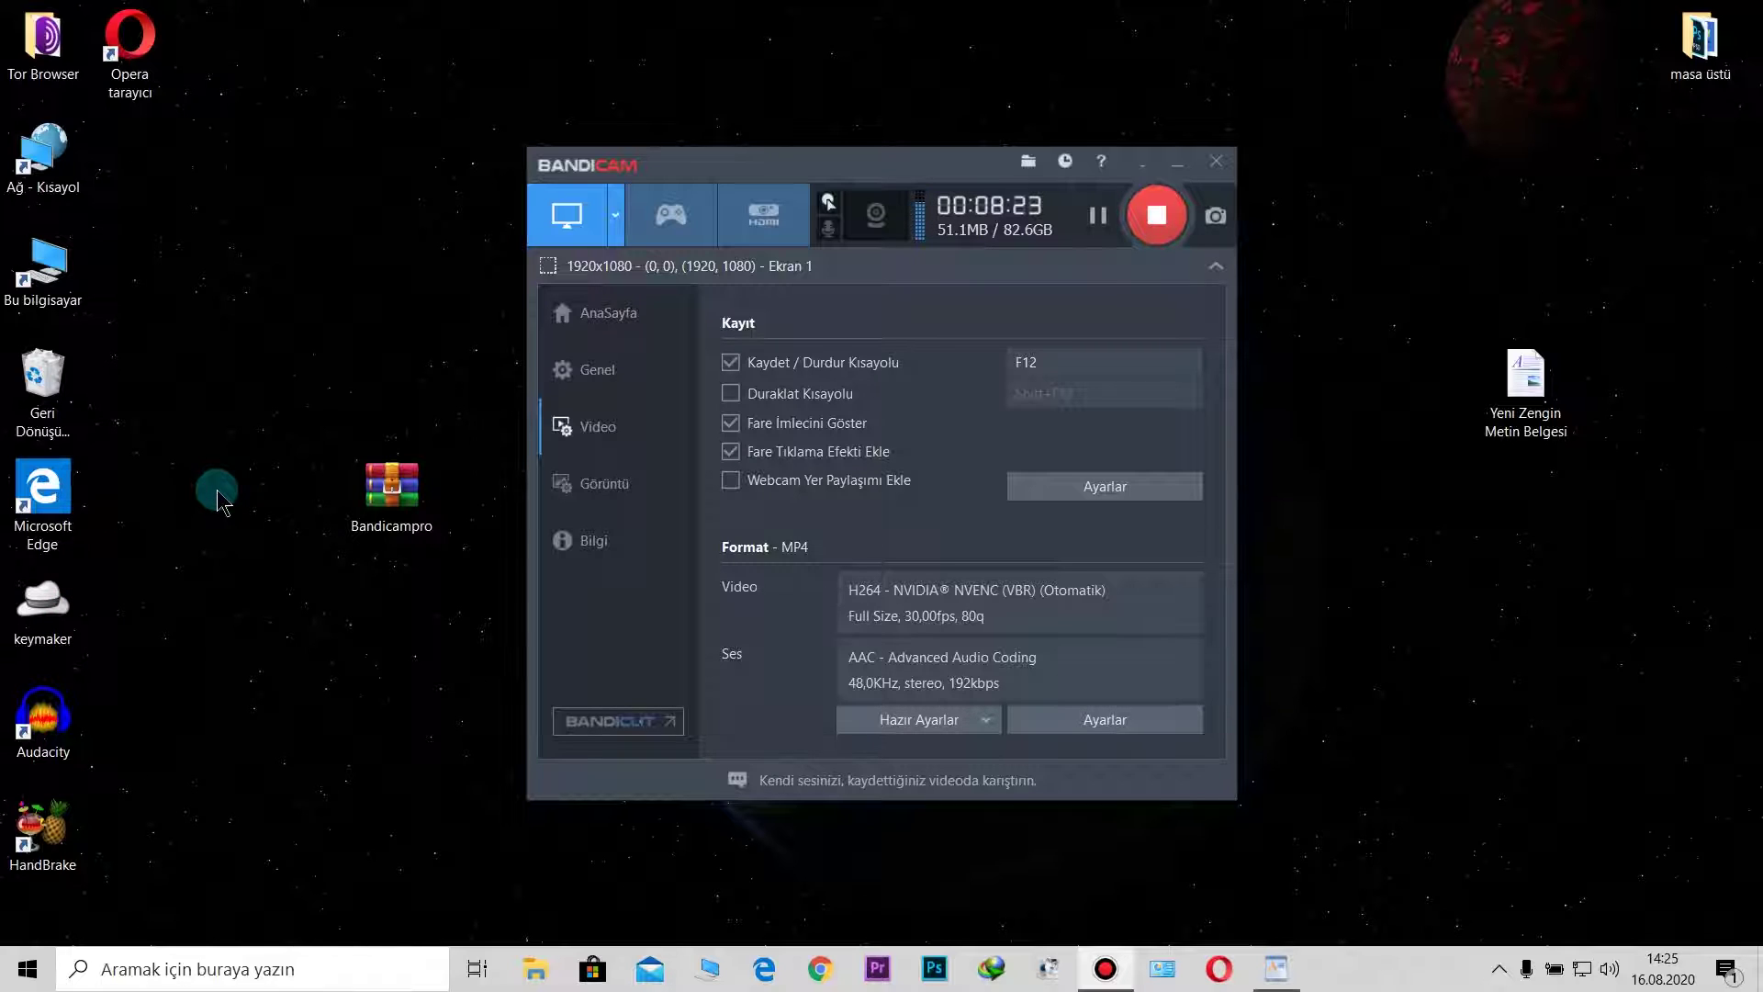
right_click(52, 623)
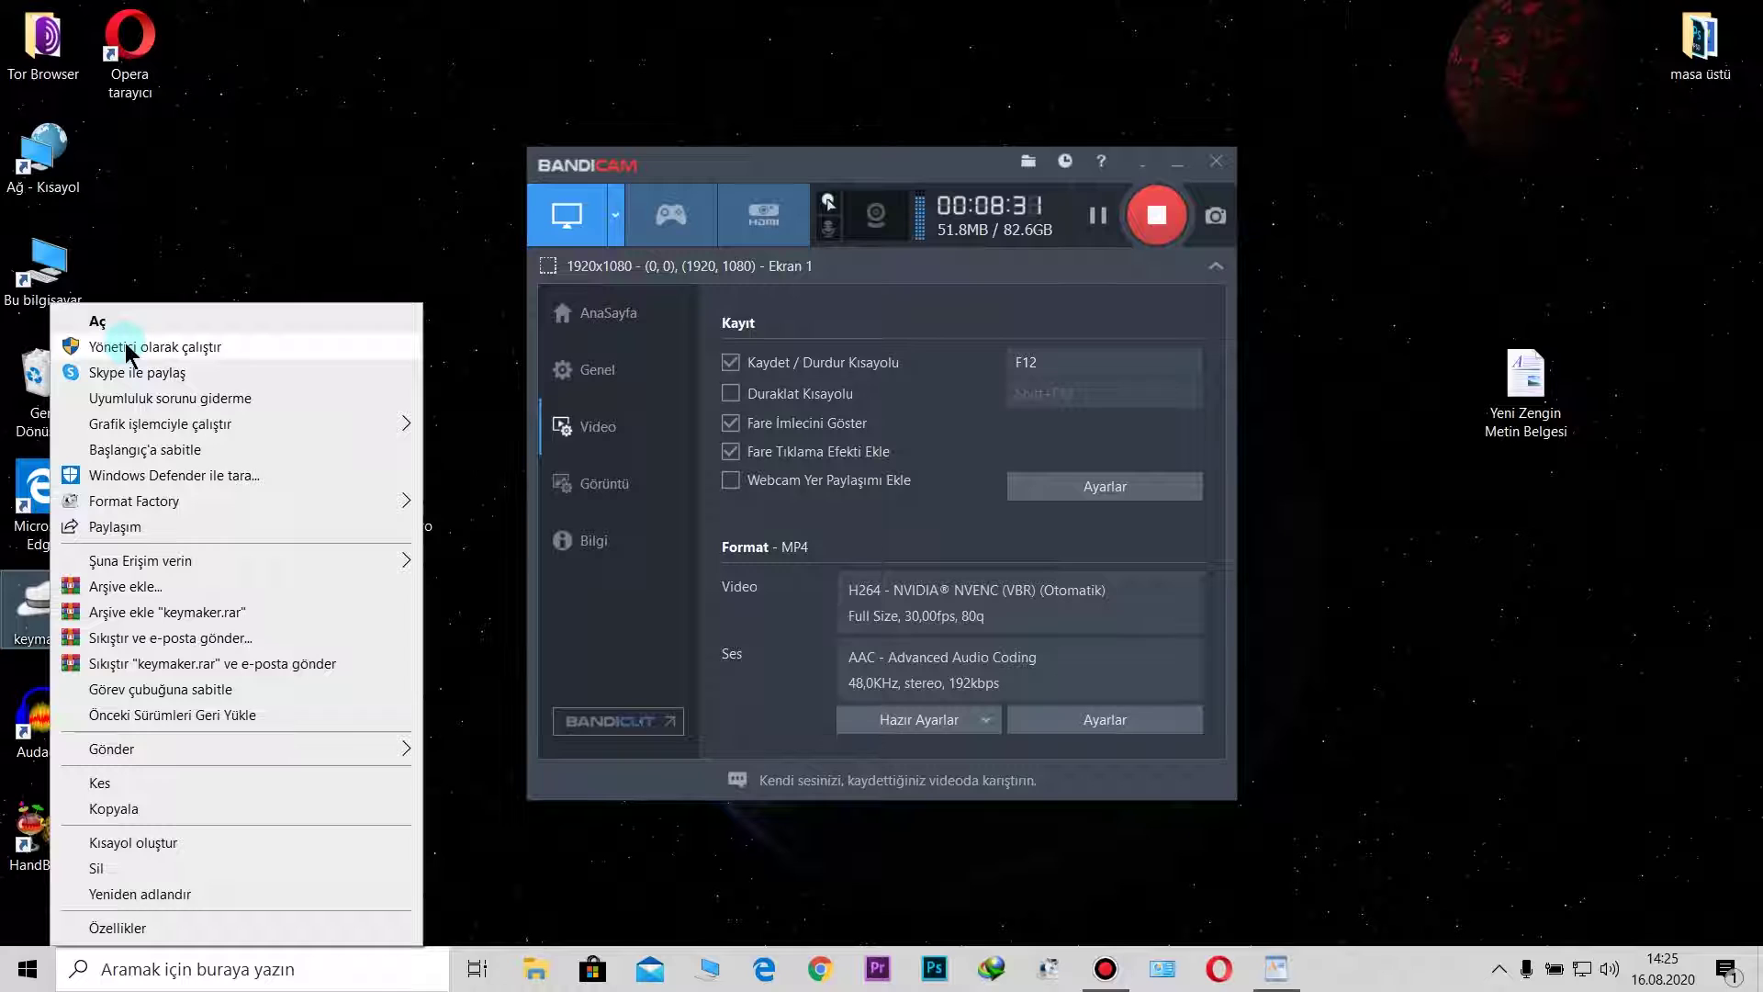
click(1160, 165)
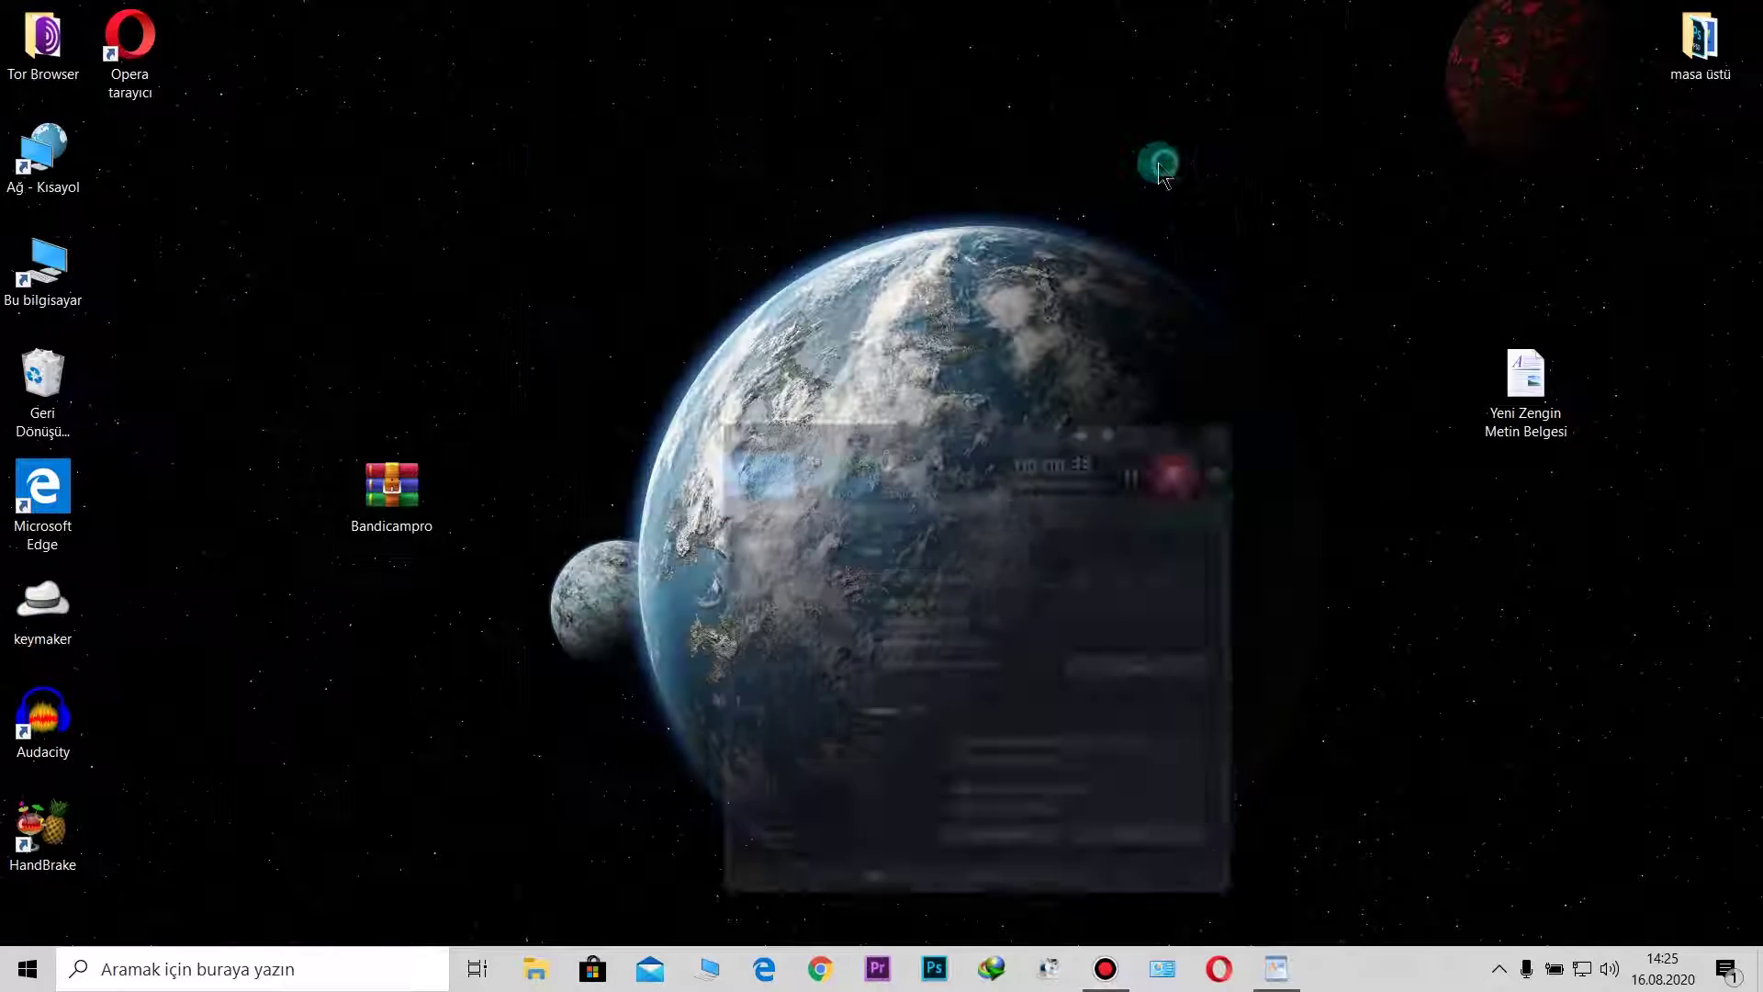
click(430, 527)
click(402, 519)
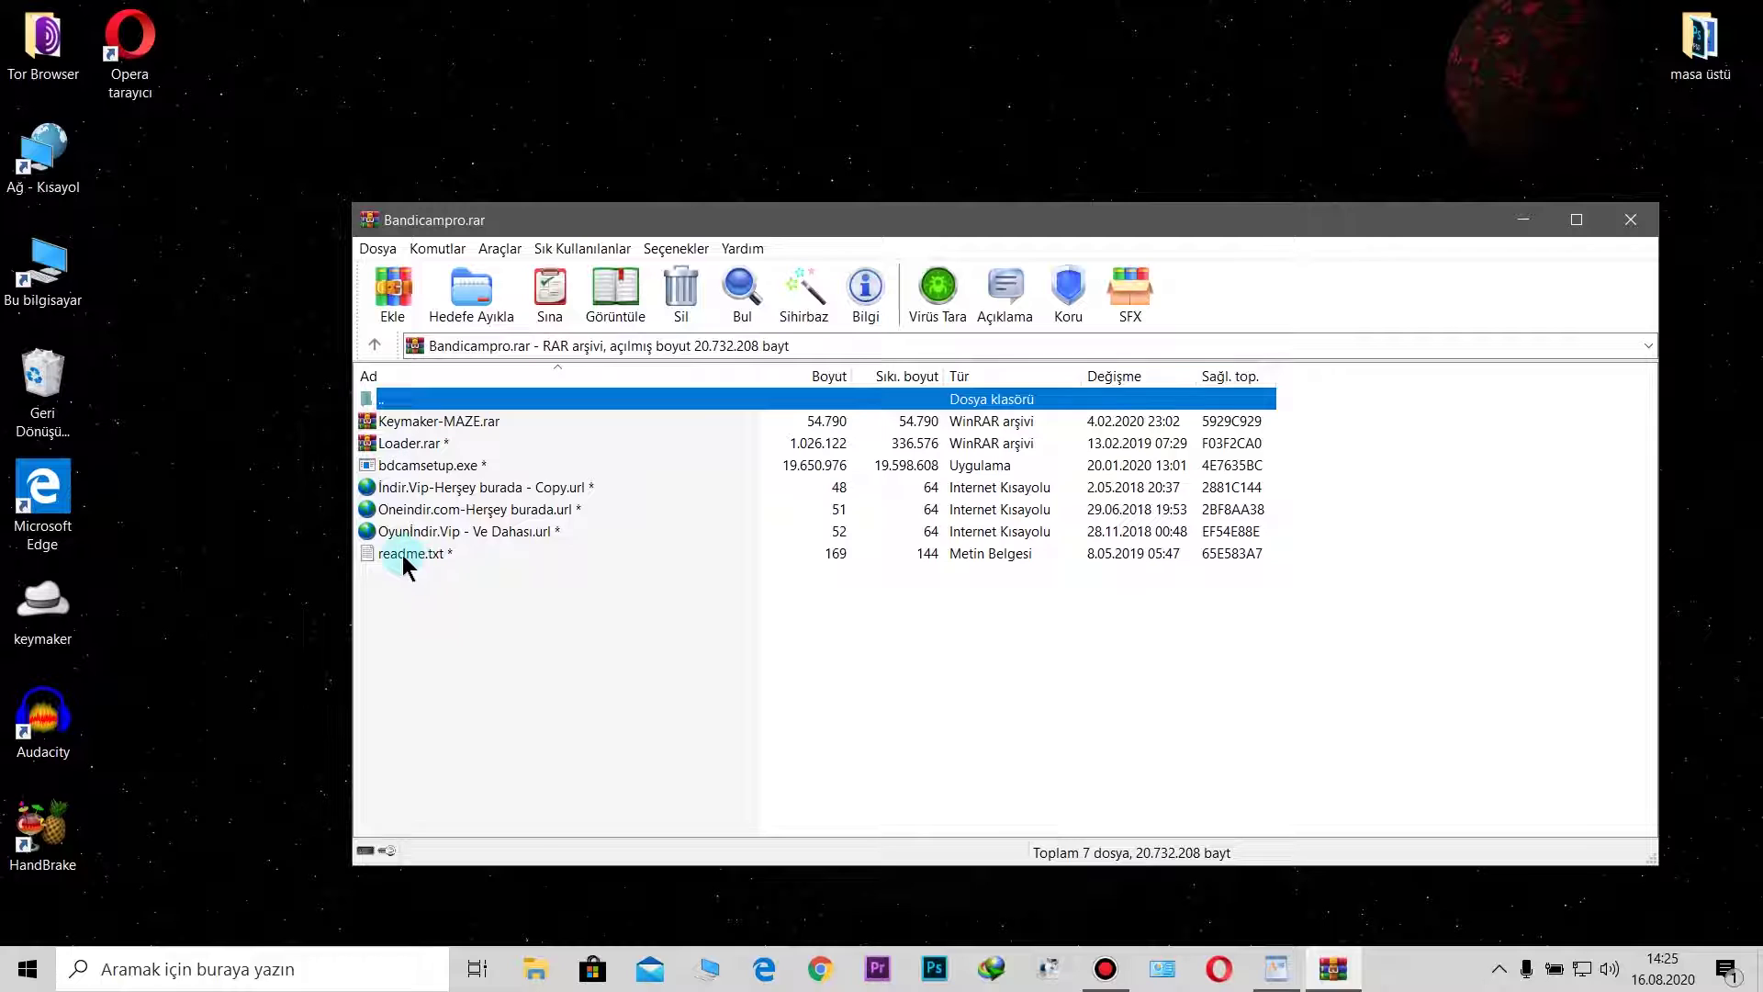
double_click(402, 554)
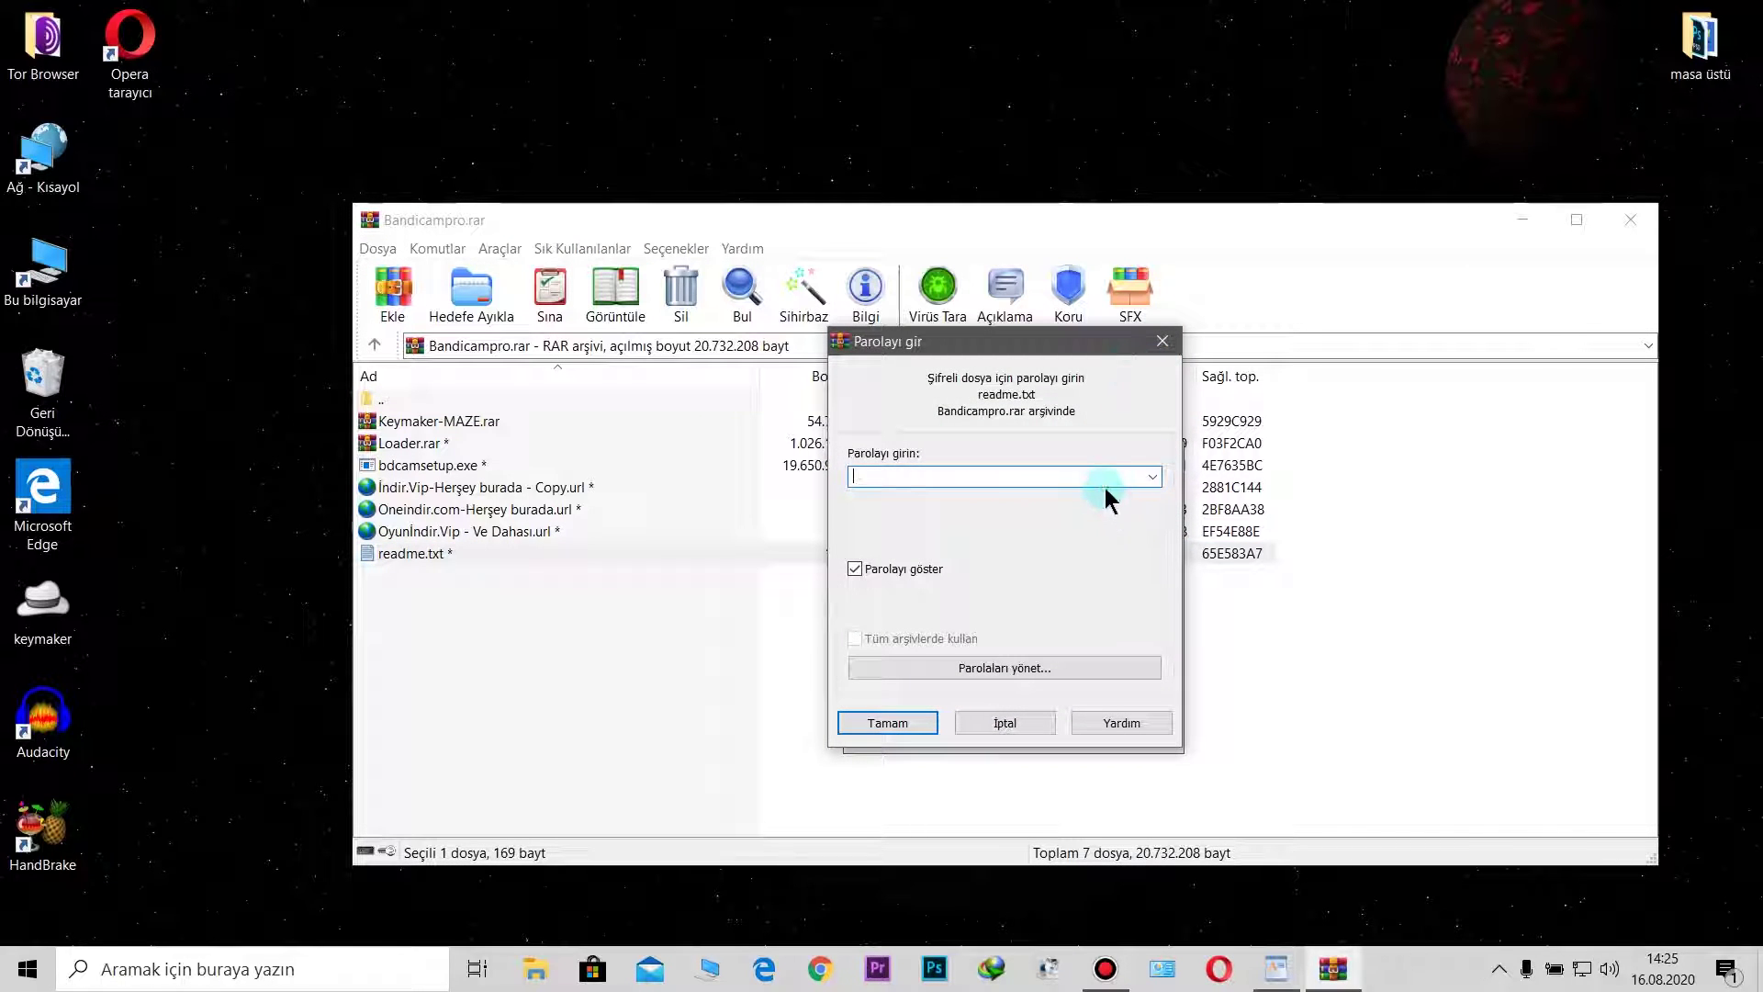
text(12345)
key(Return)
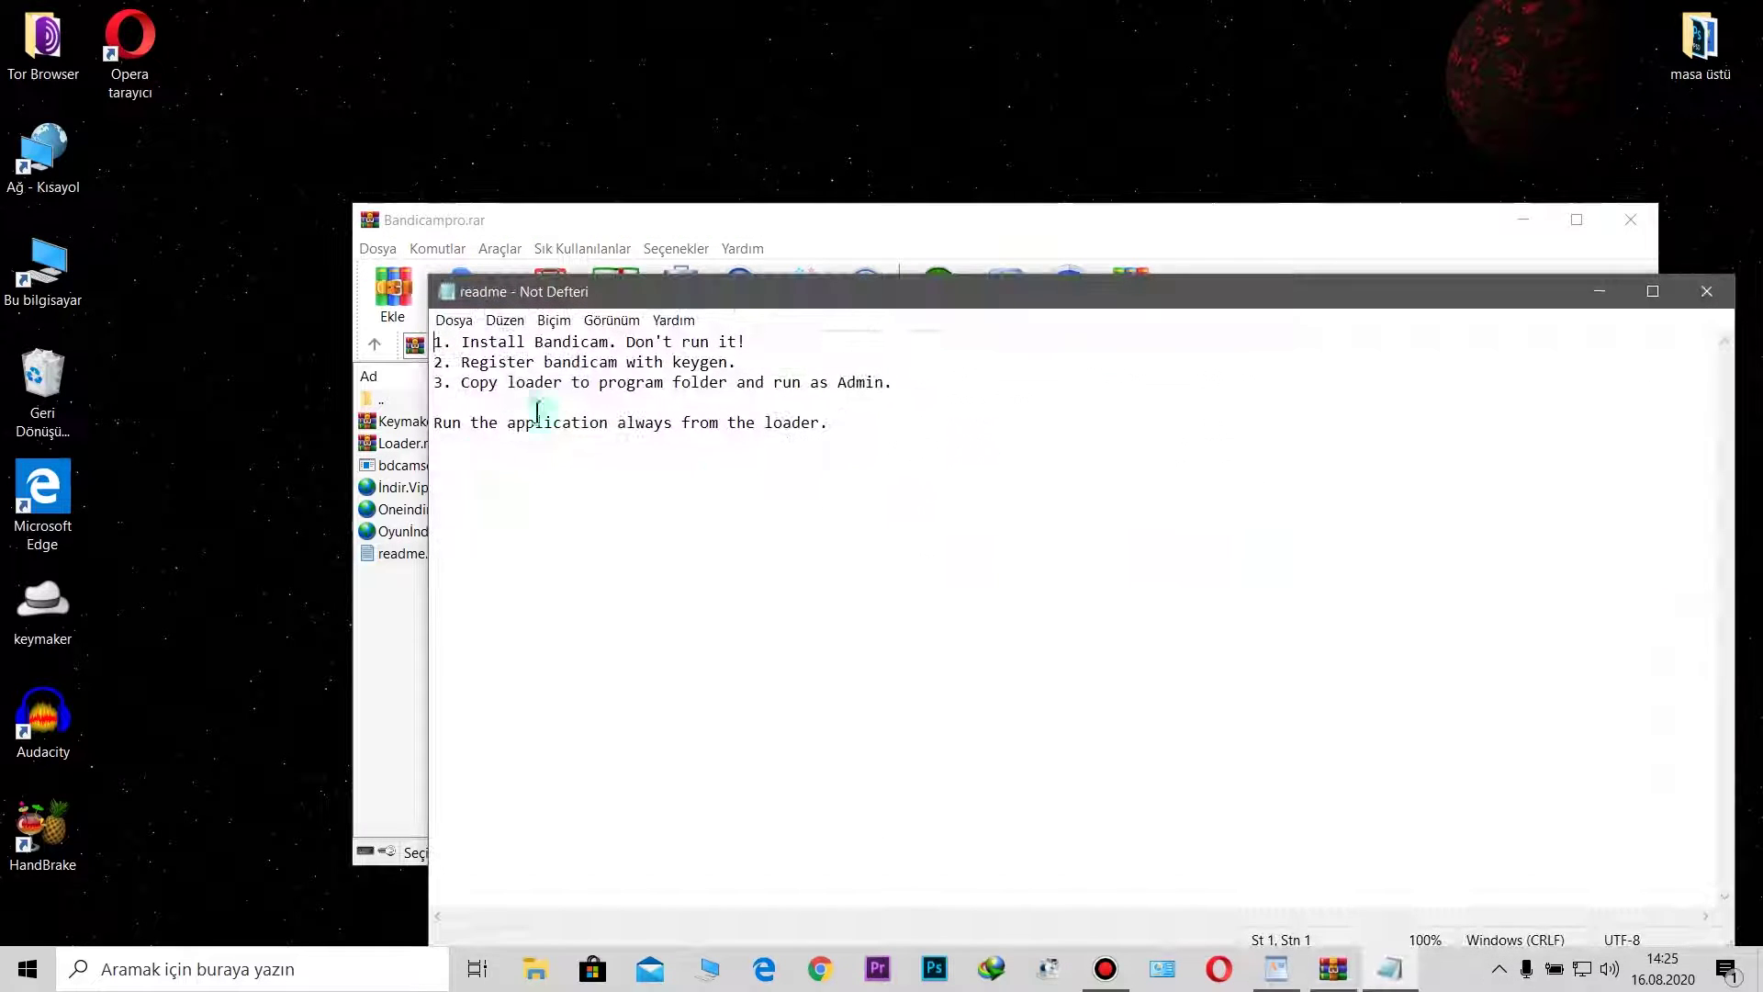
drag(1034, 303, 944, 213)
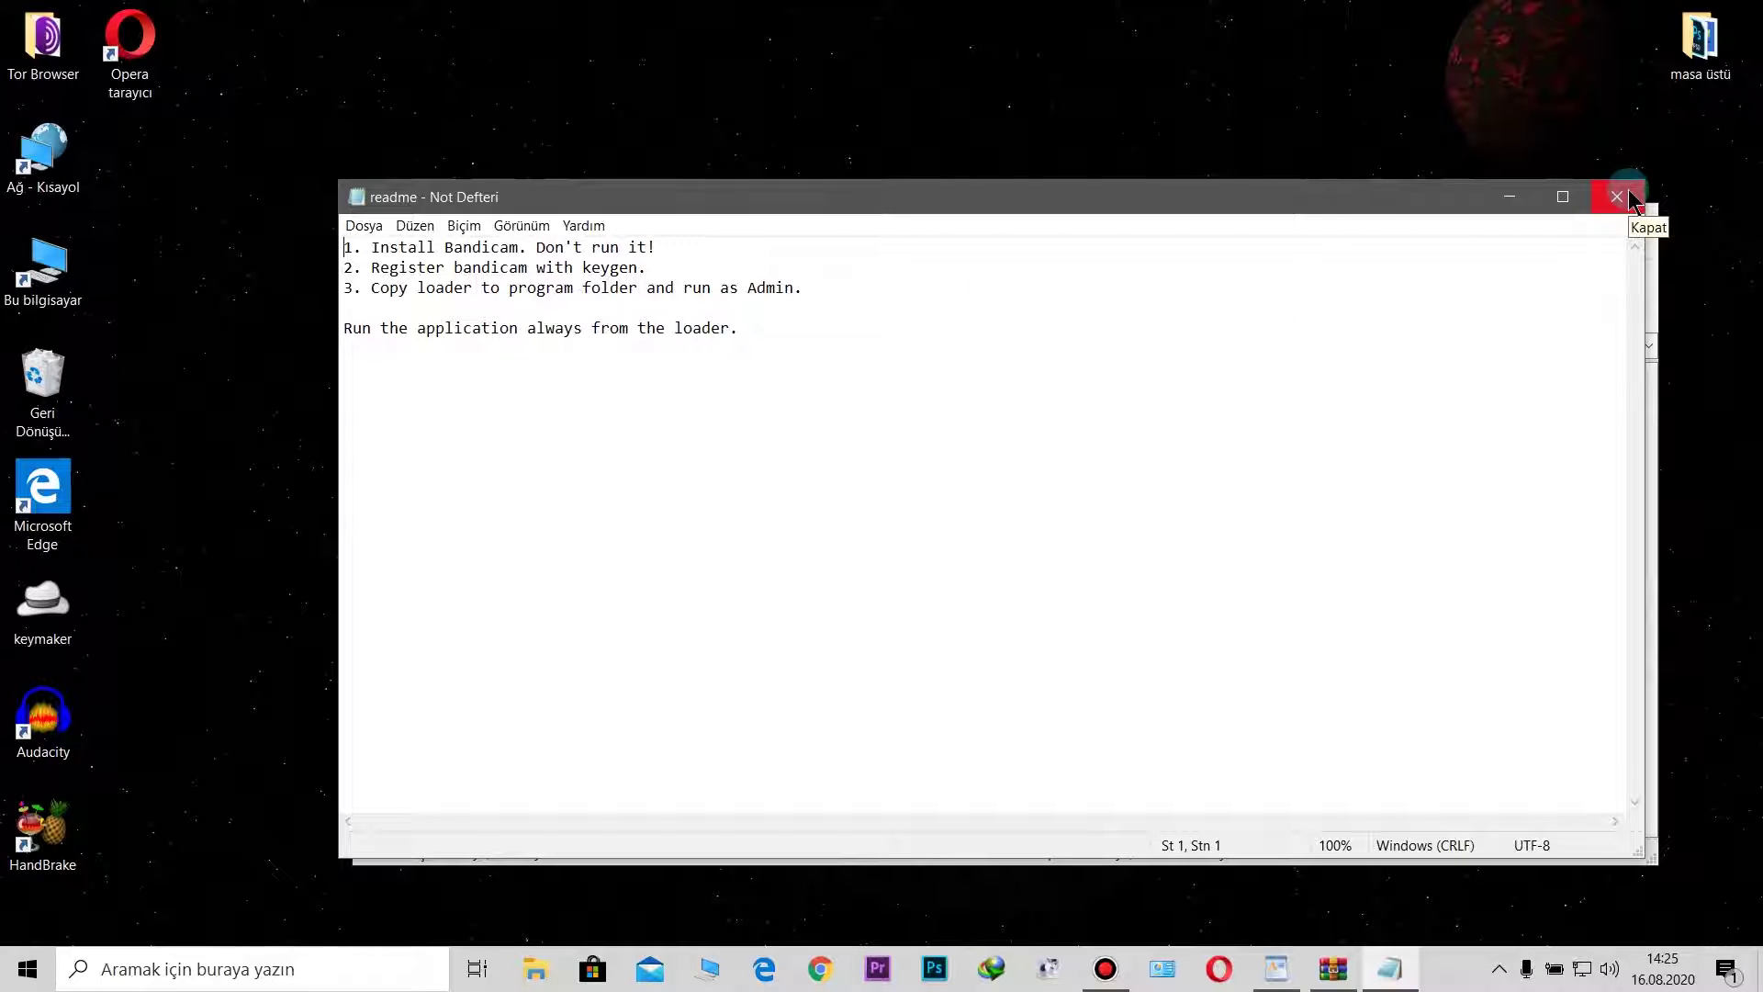
click(1630, 200)
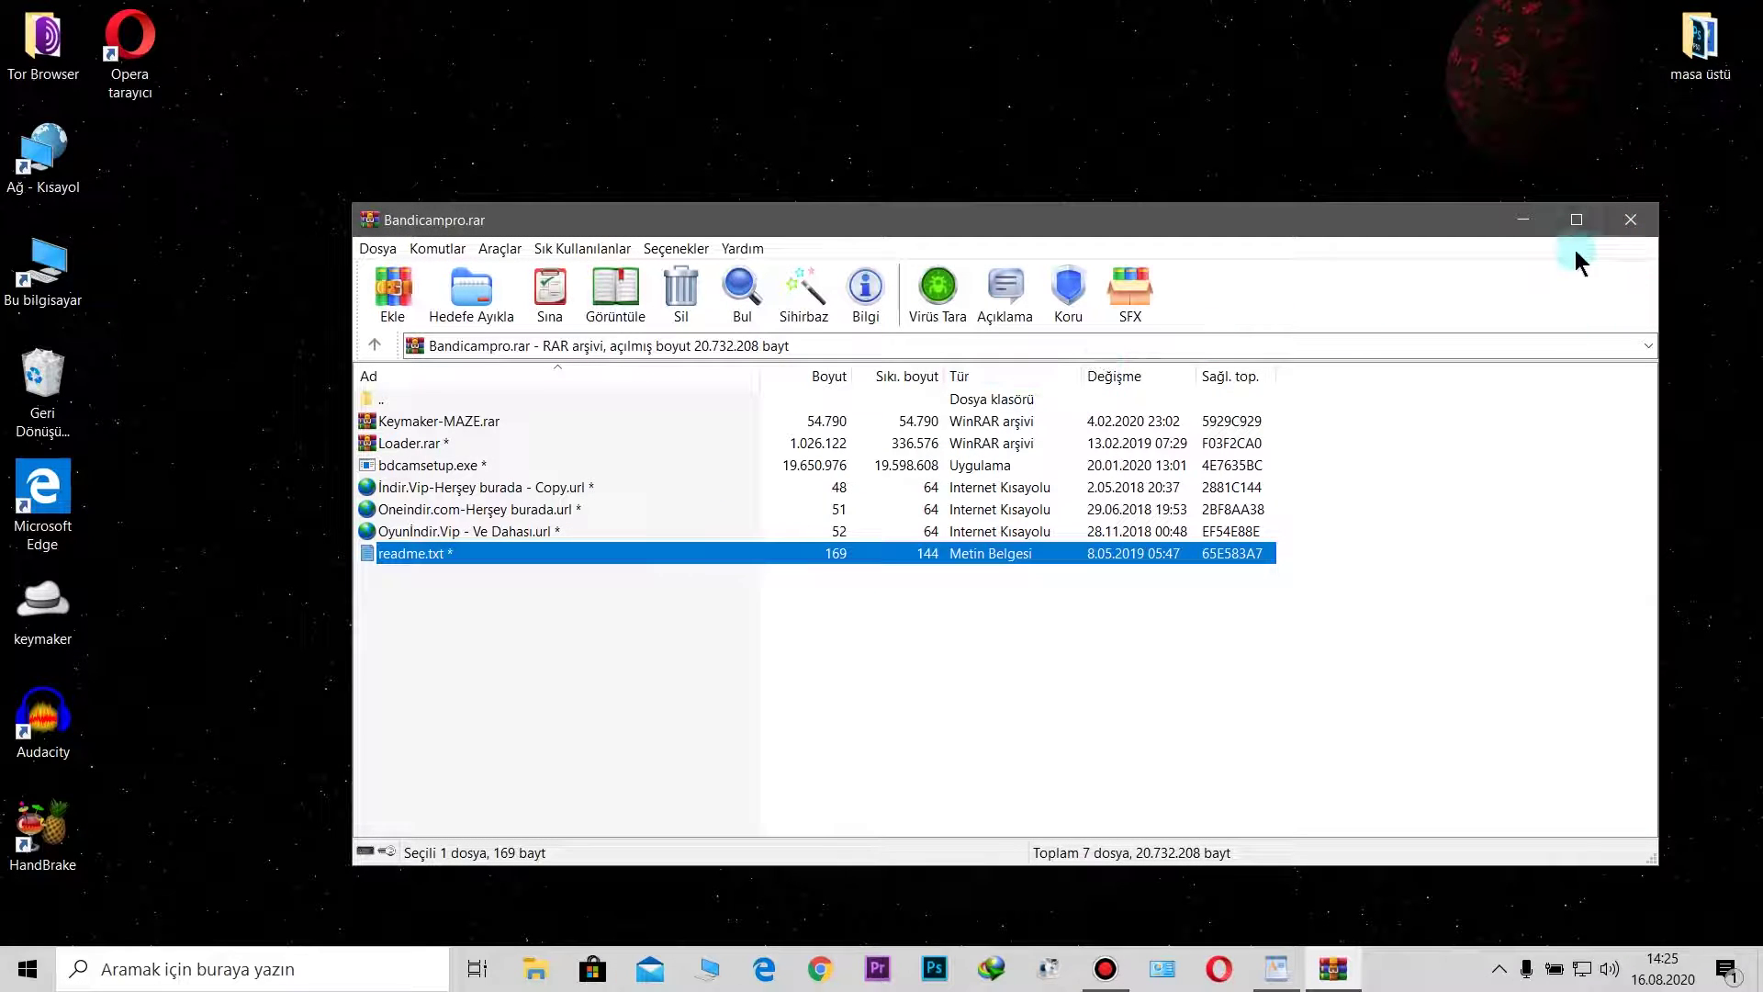
Step: Run keymaker as administrator, then restore Bandicam's main window from the taskbar
click(1531, 222)
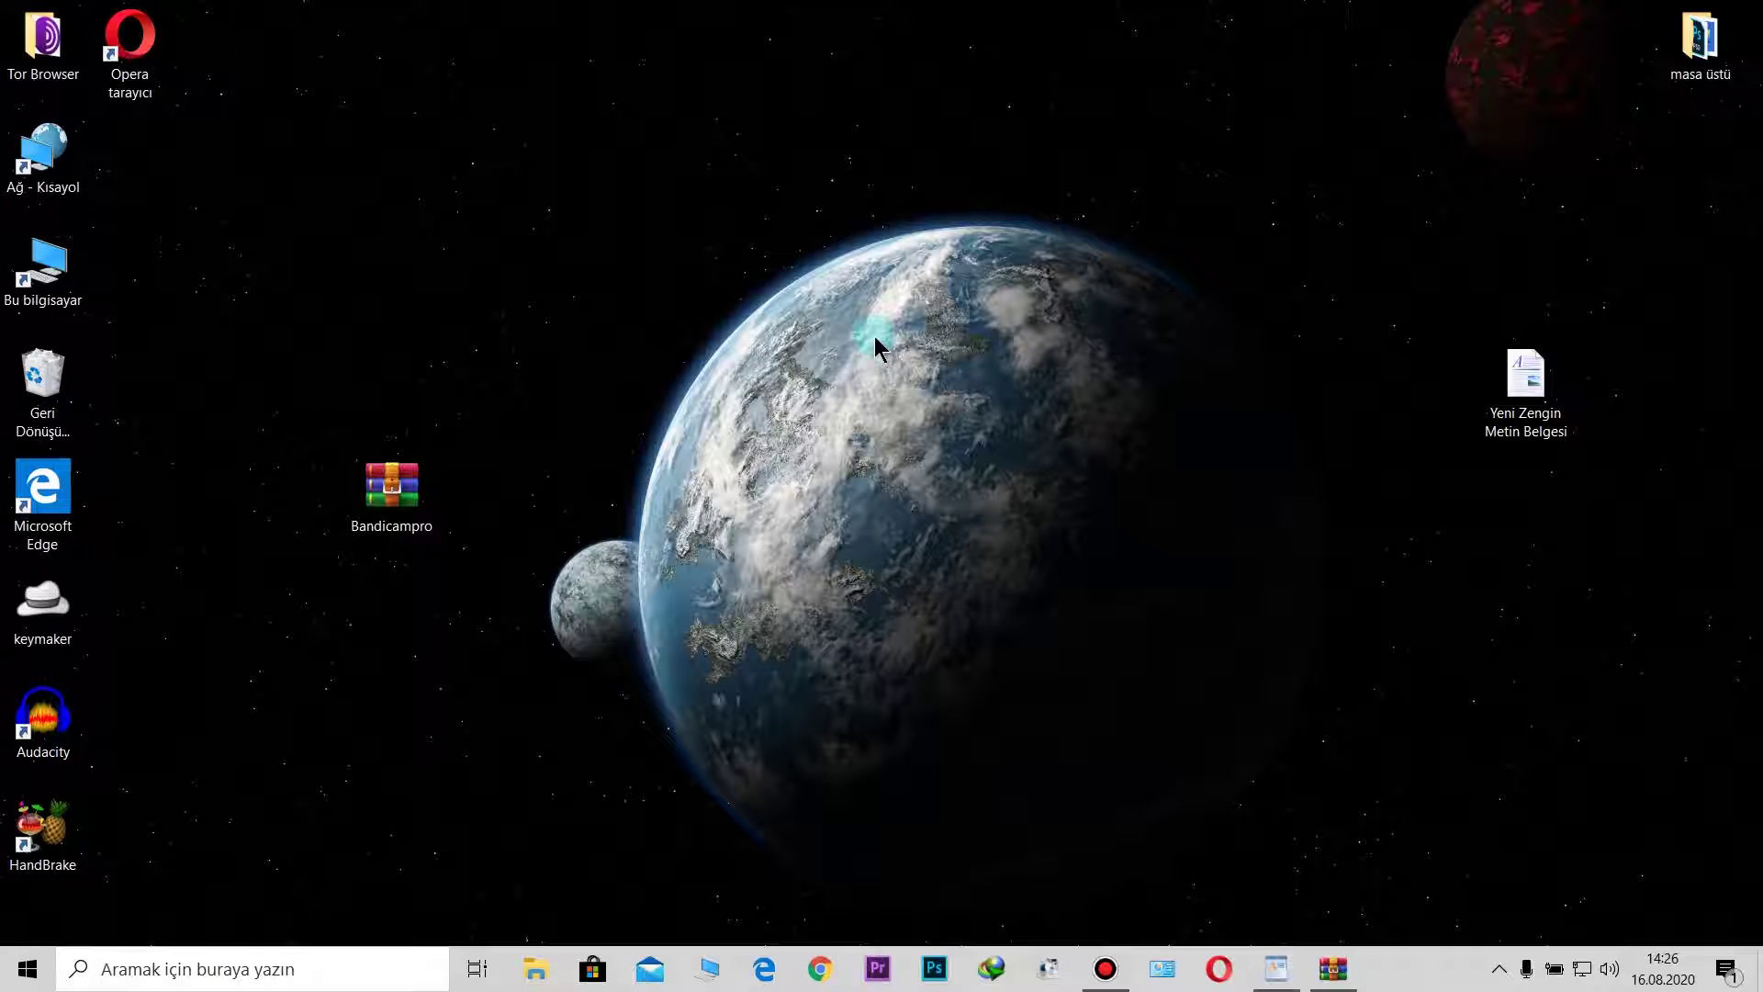
right_click(57, 632)
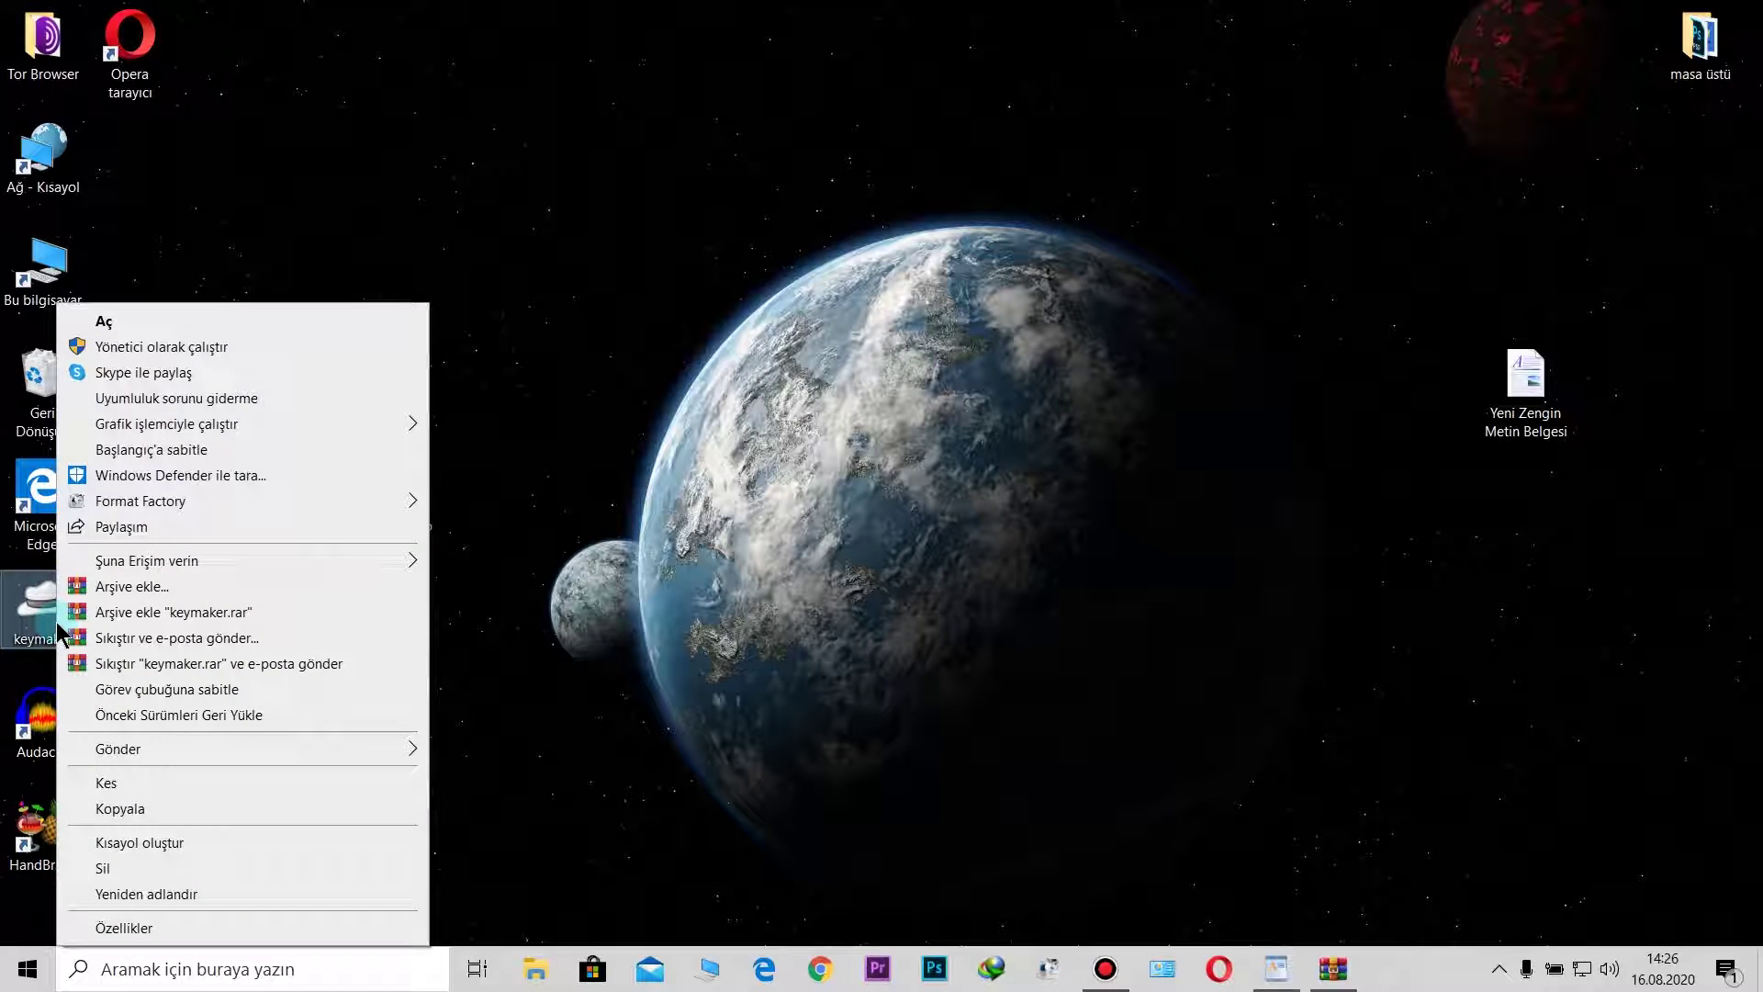
click(147, 352)
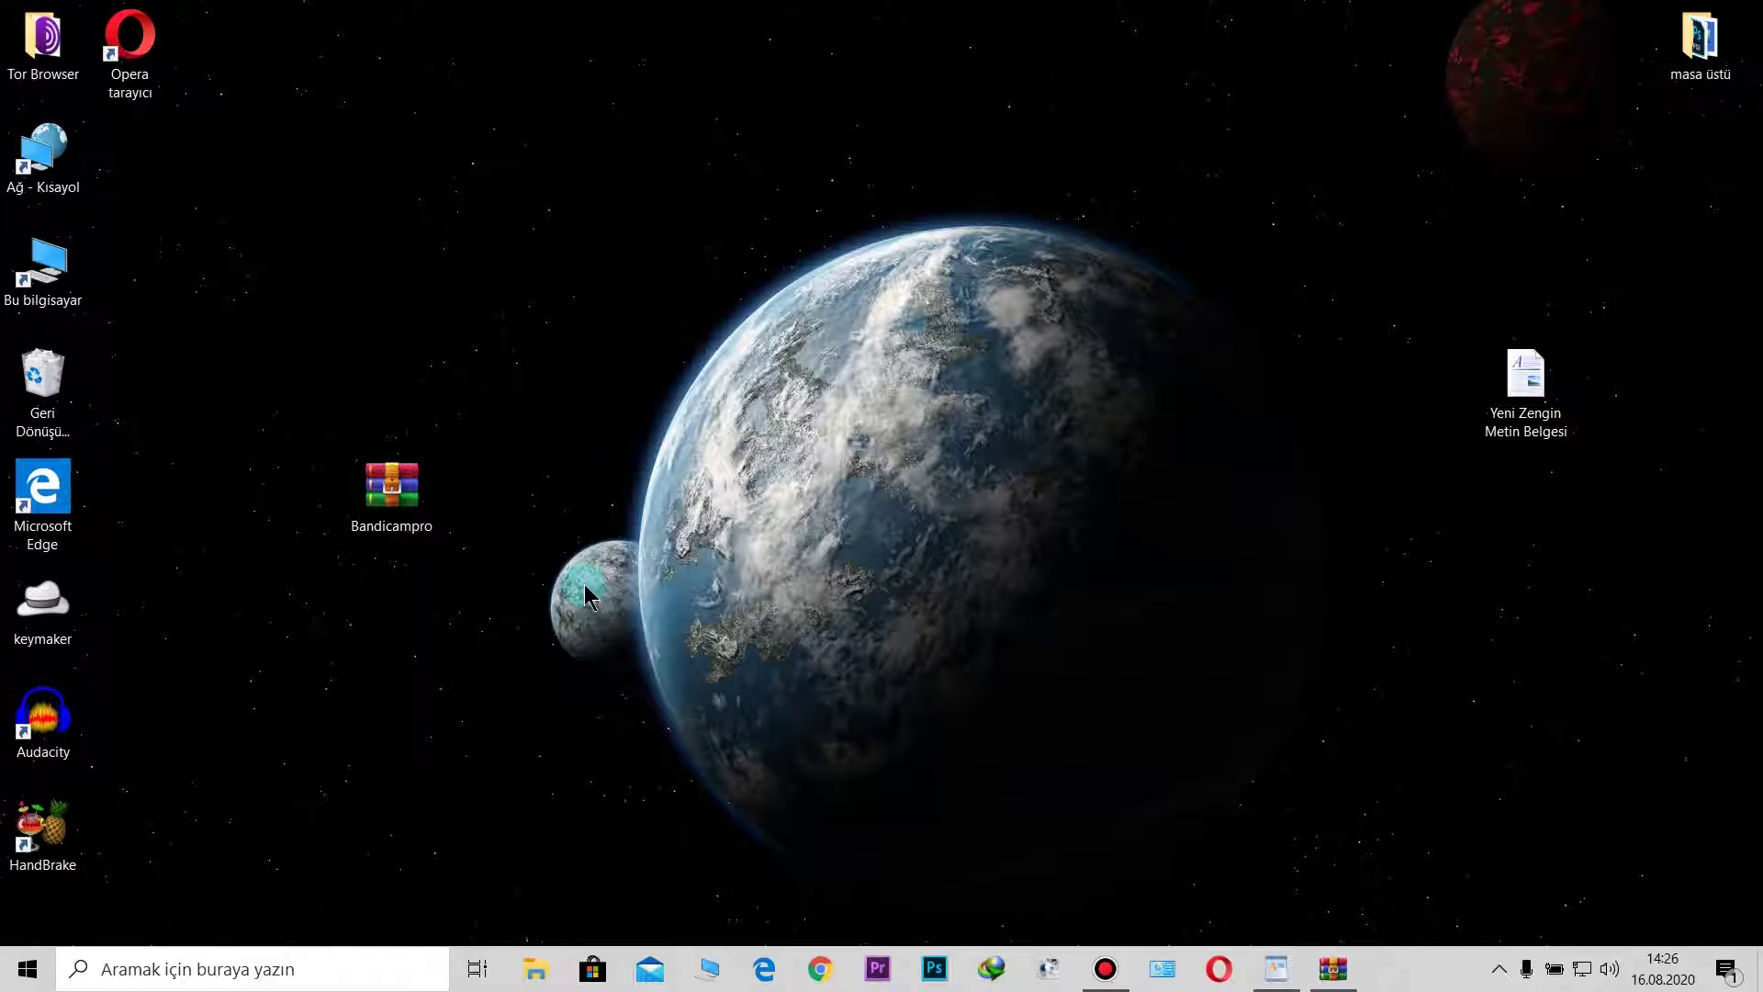
click(1105, 969)
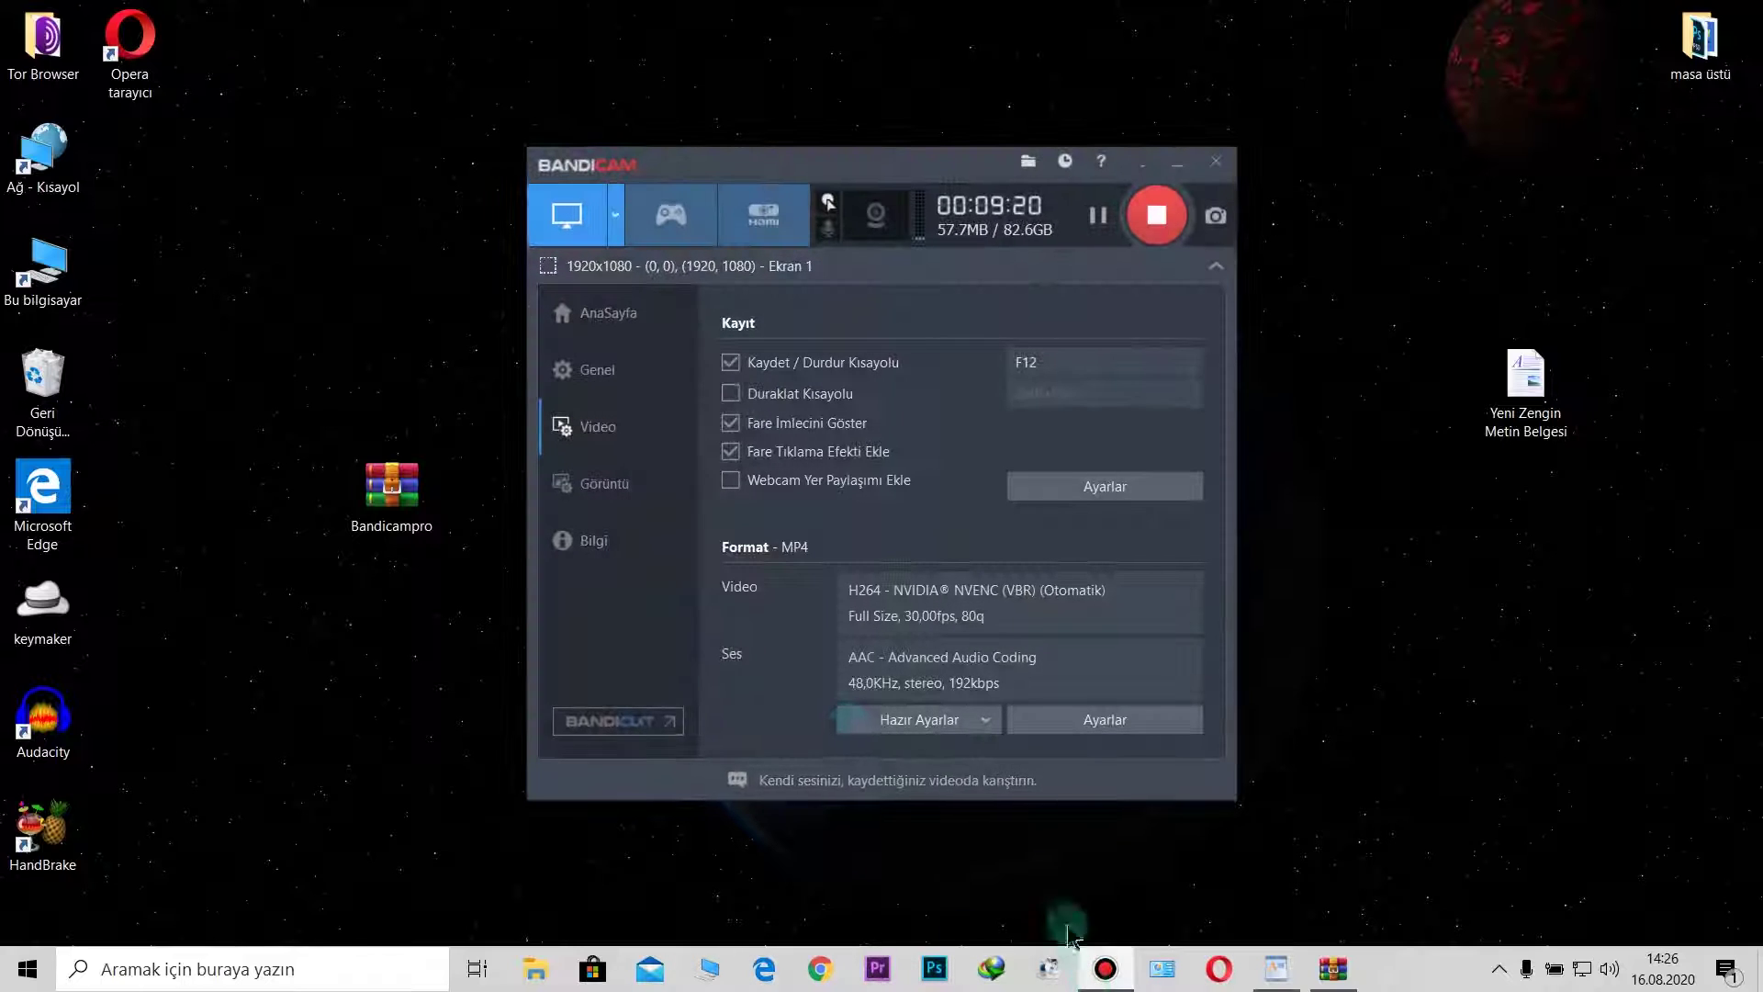
Step: Show Bandicam's Lisans Bilgisi with the registered e-mail and serial
click(588, 540)
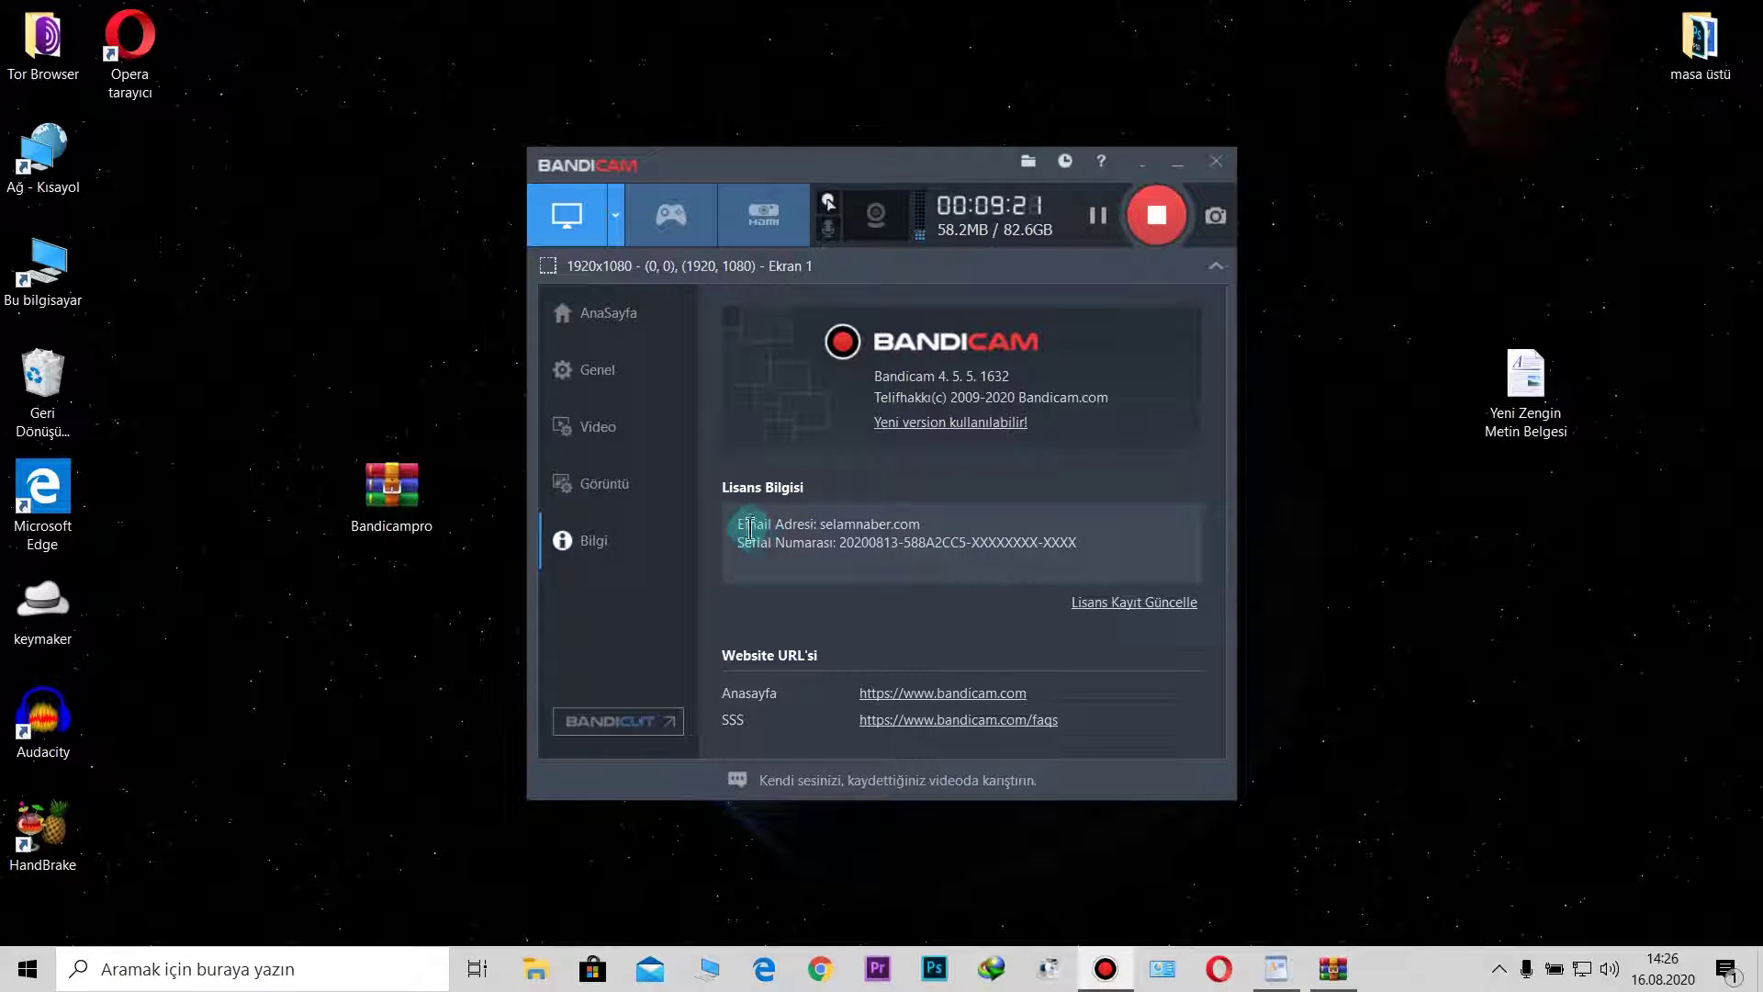
drag(745, 522, 1106, 539)
click(1106, 539)
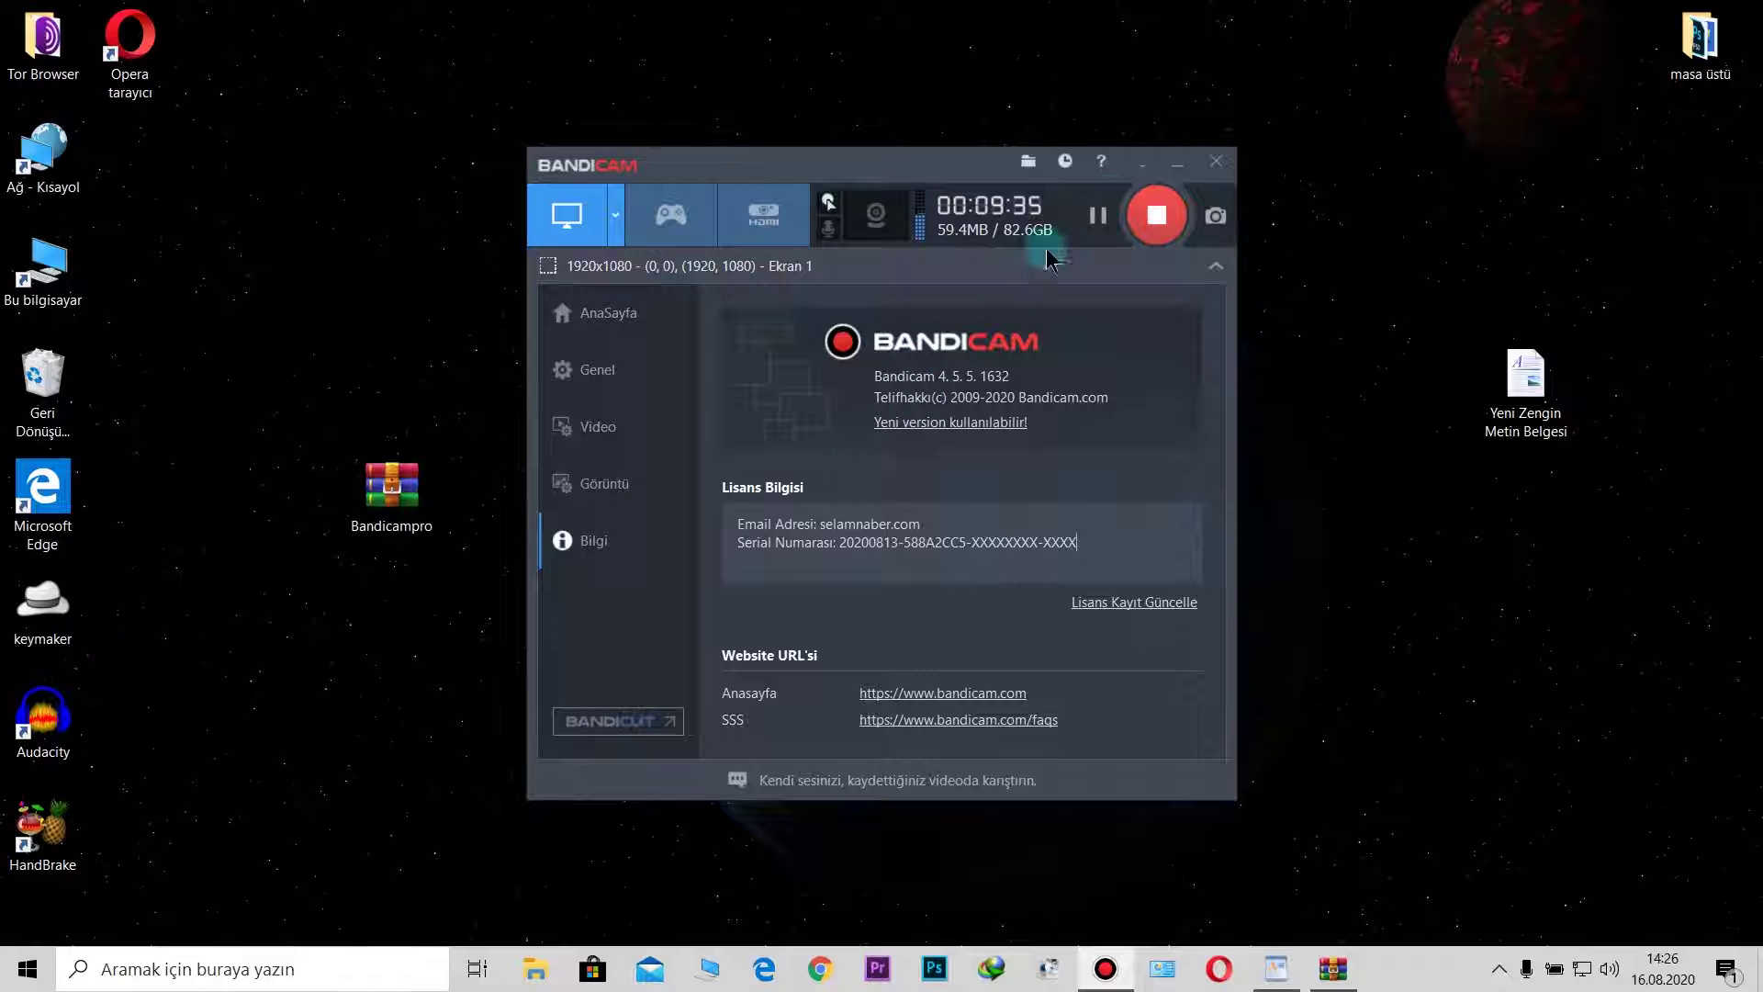
Step: Hide Bandicam to the tray, restore it, and list the recorded videos on AnaSayfa
click(1144, 167)
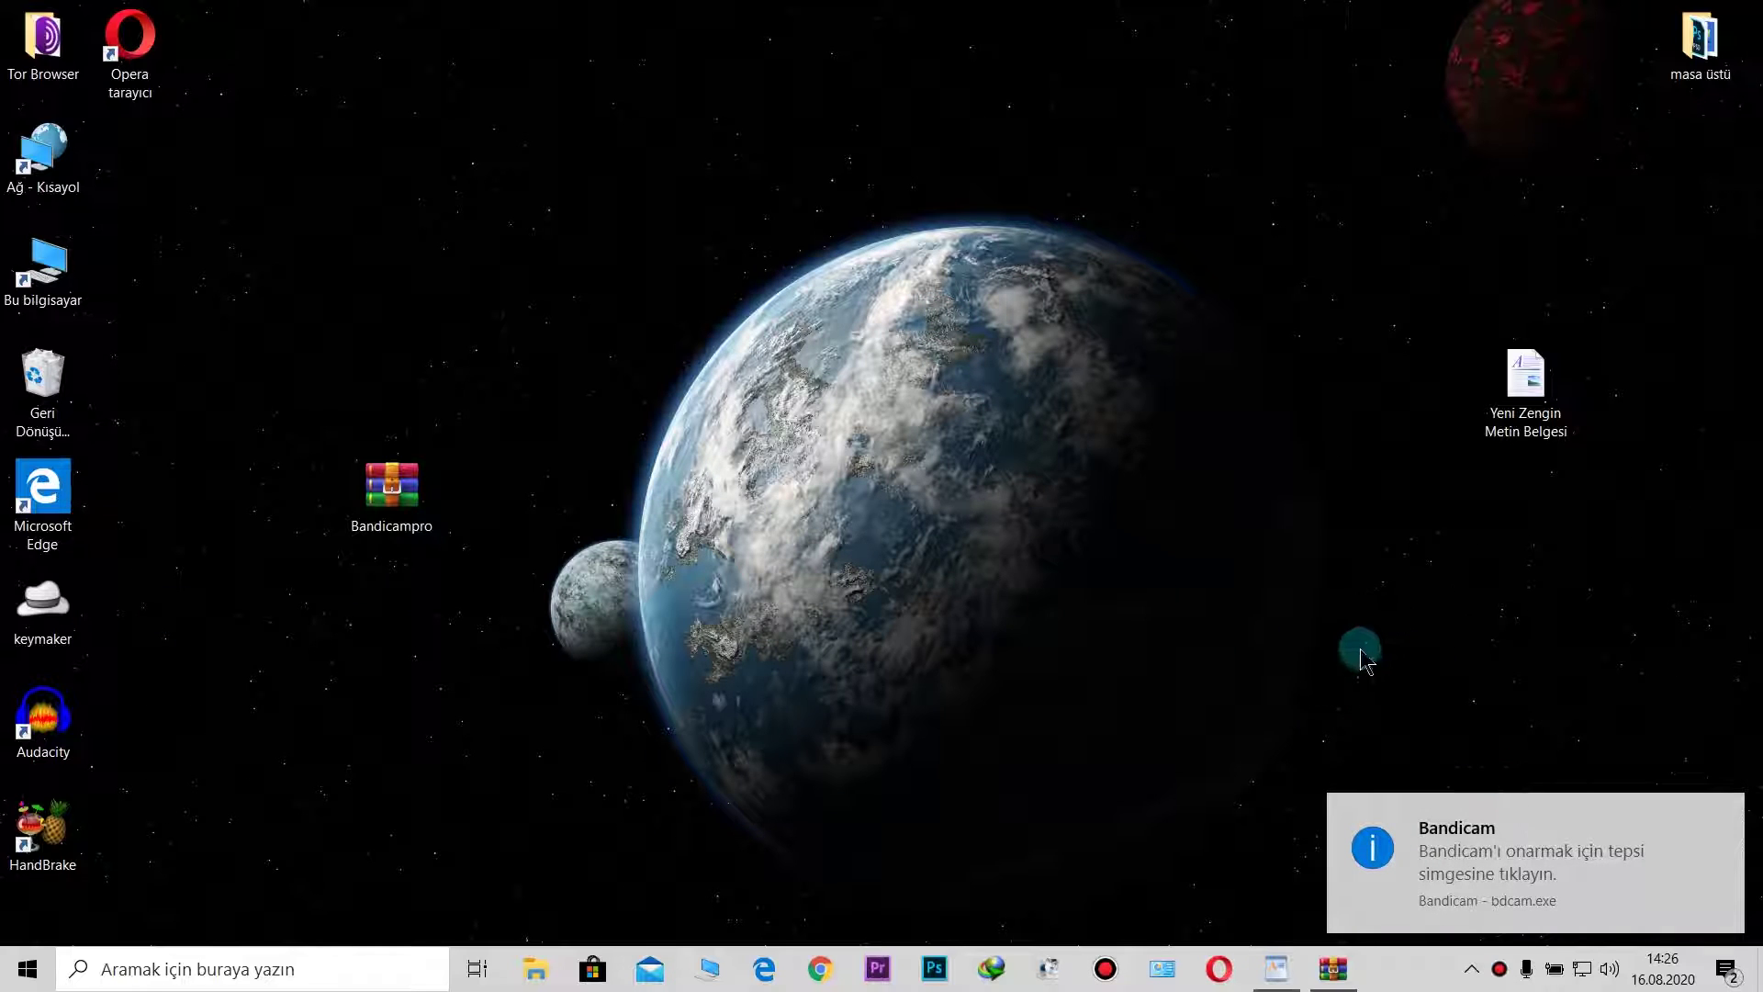
click(1495, 850)
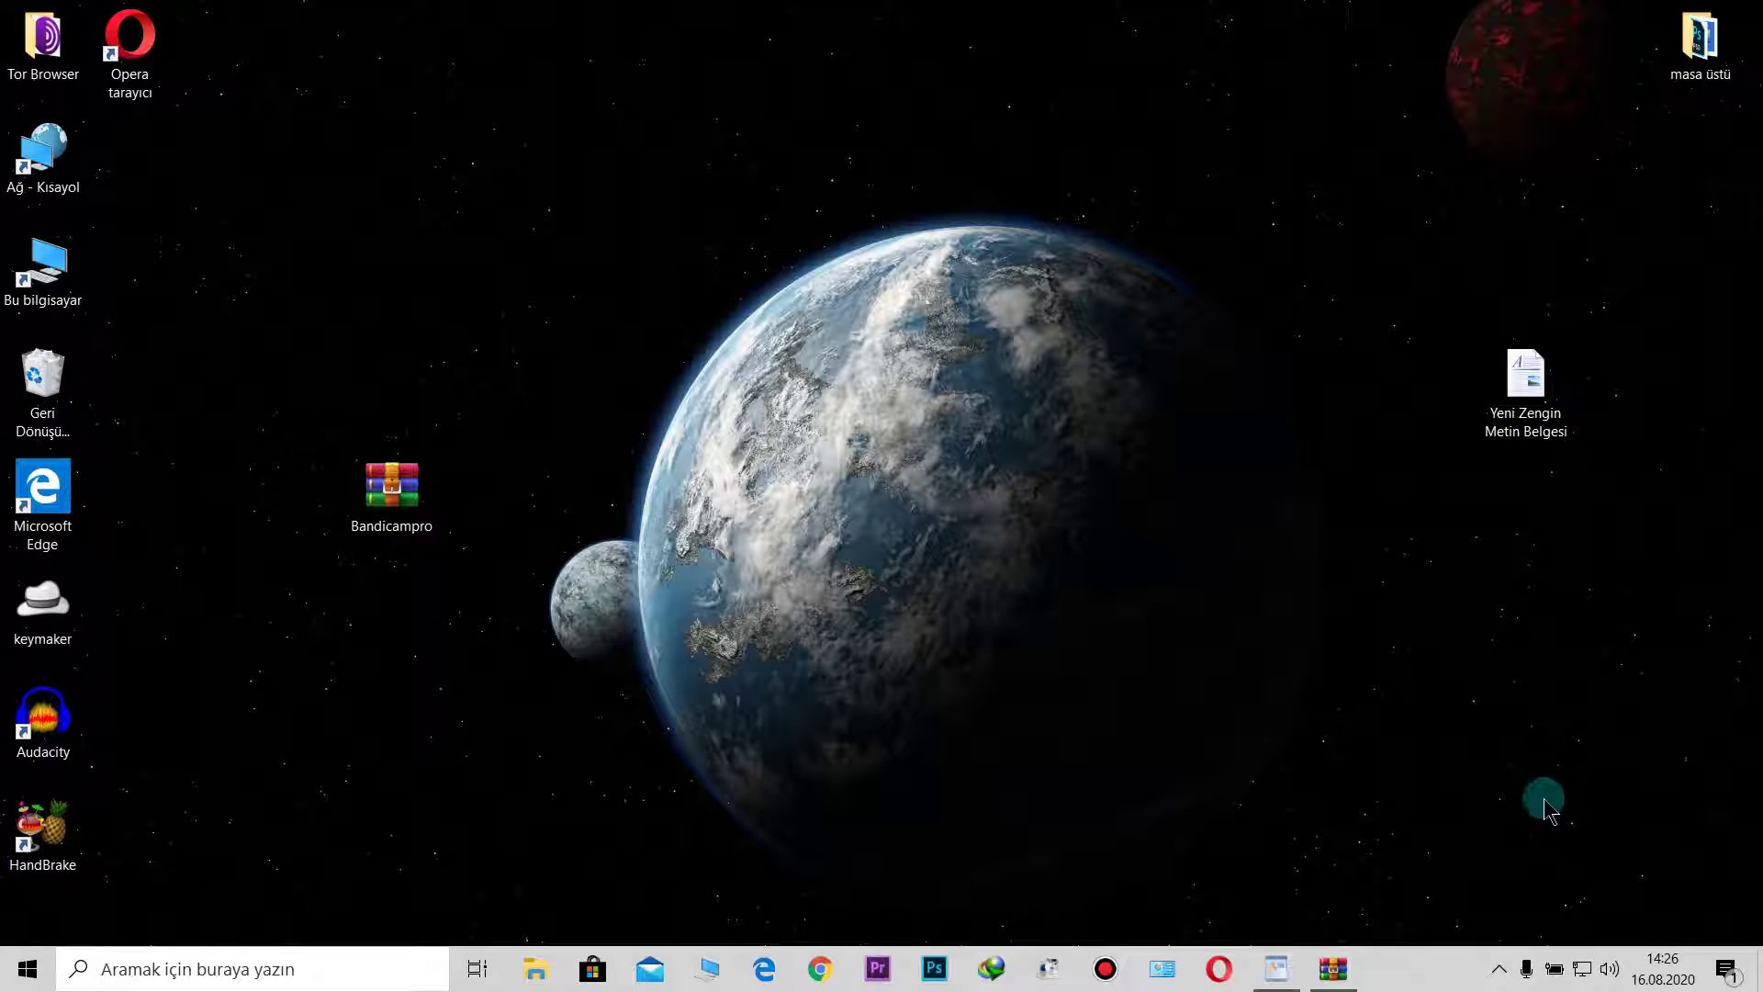
click(1499, 968)
click(1546, 877)
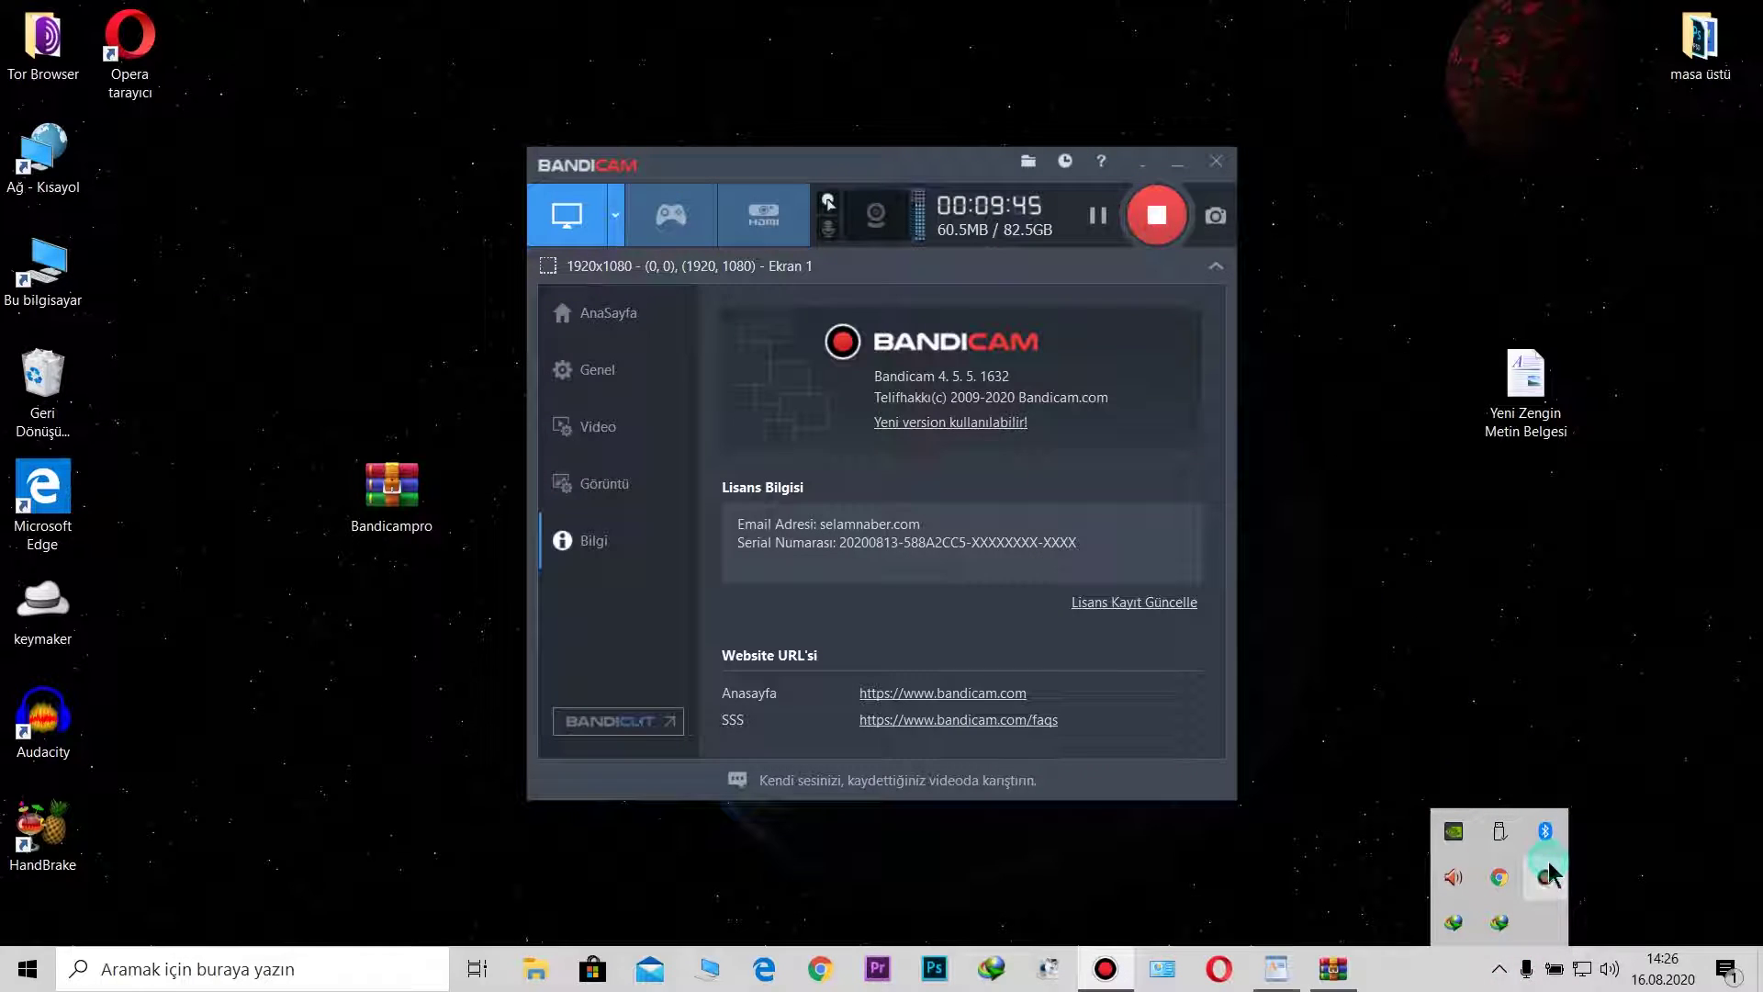
click(584, 321)
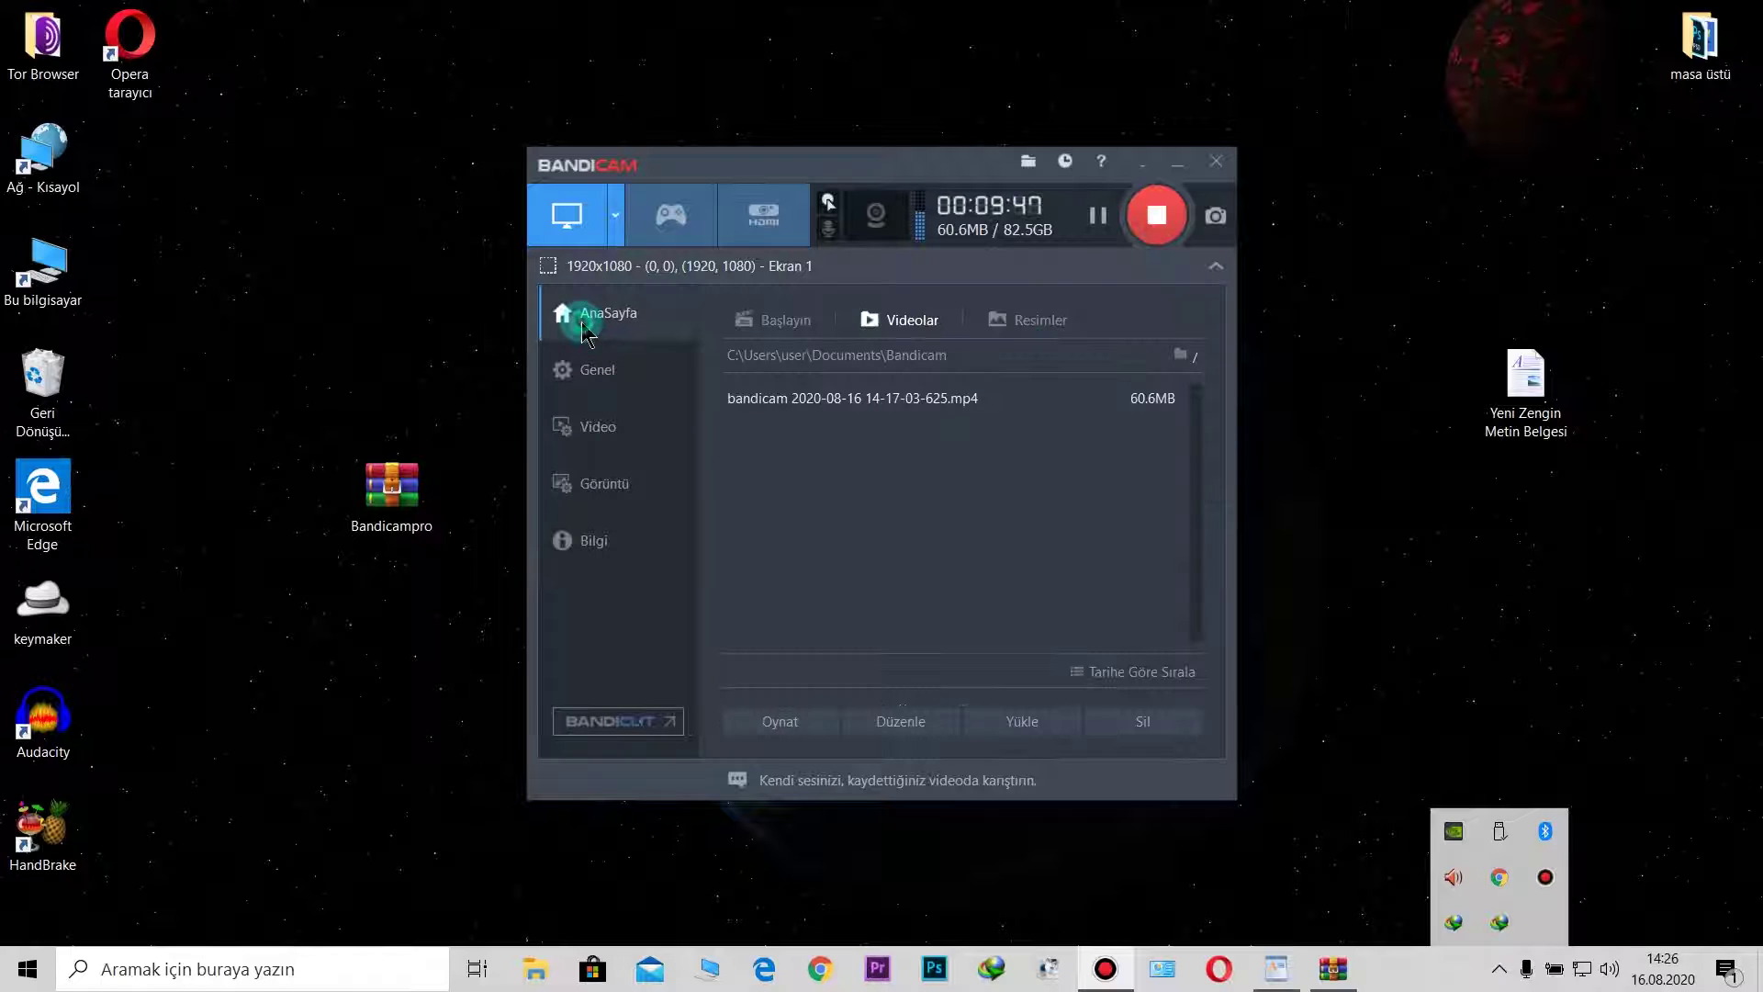